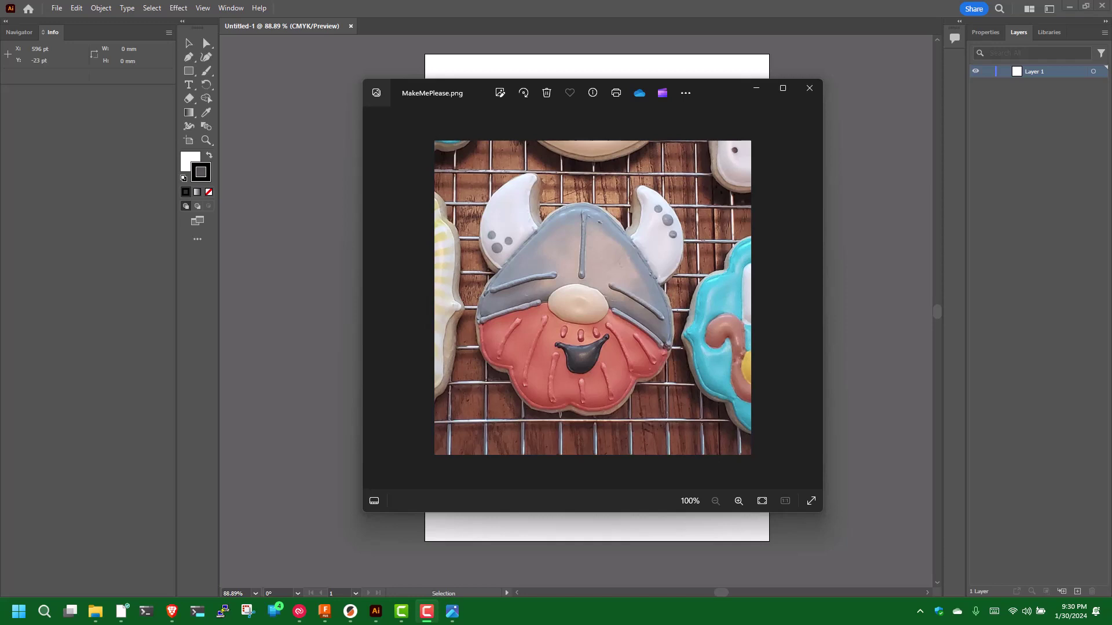
- Open MakeMePlease.png from the Desktop as a new Illustrator document and zoom to 50%
left_click(755, 88)
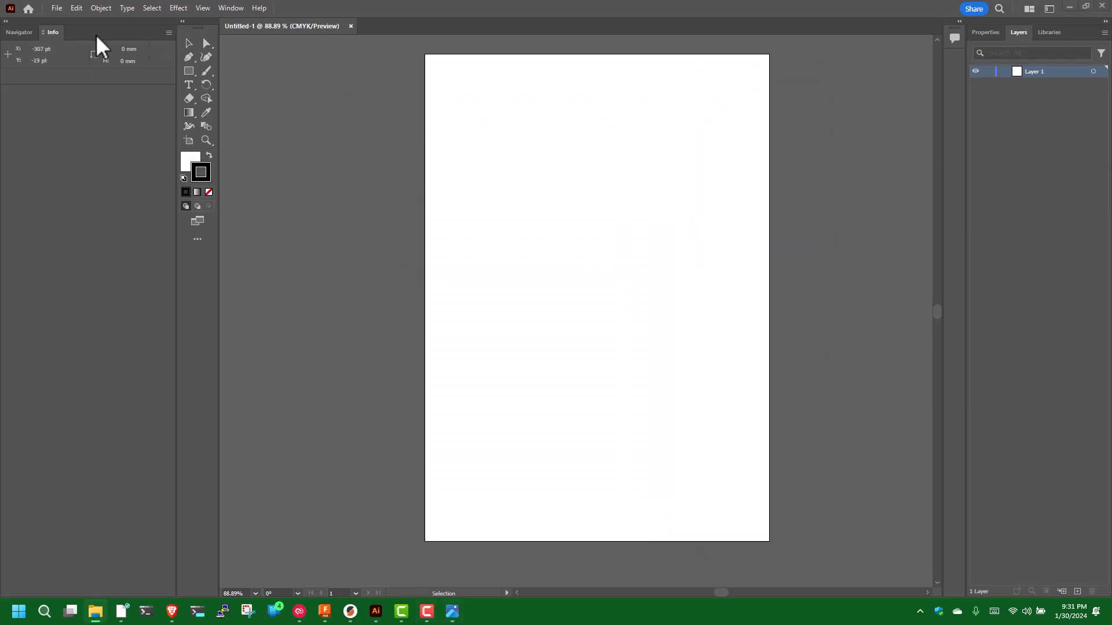
left_click(55, 9)
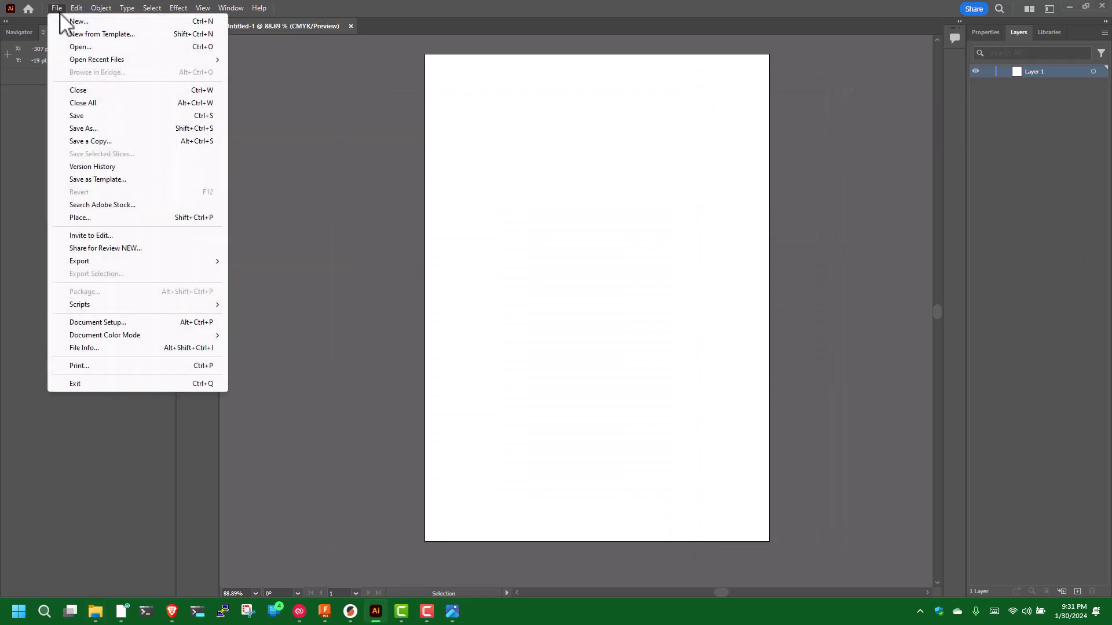
left_click(93, 48)
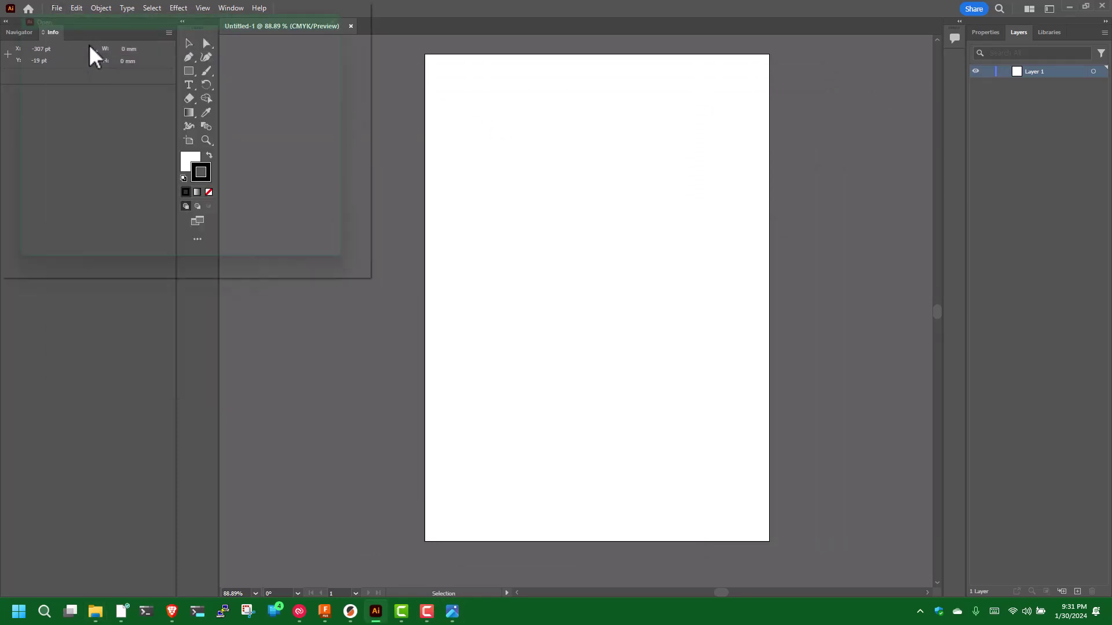
scroll(254, 127, "down", 6)
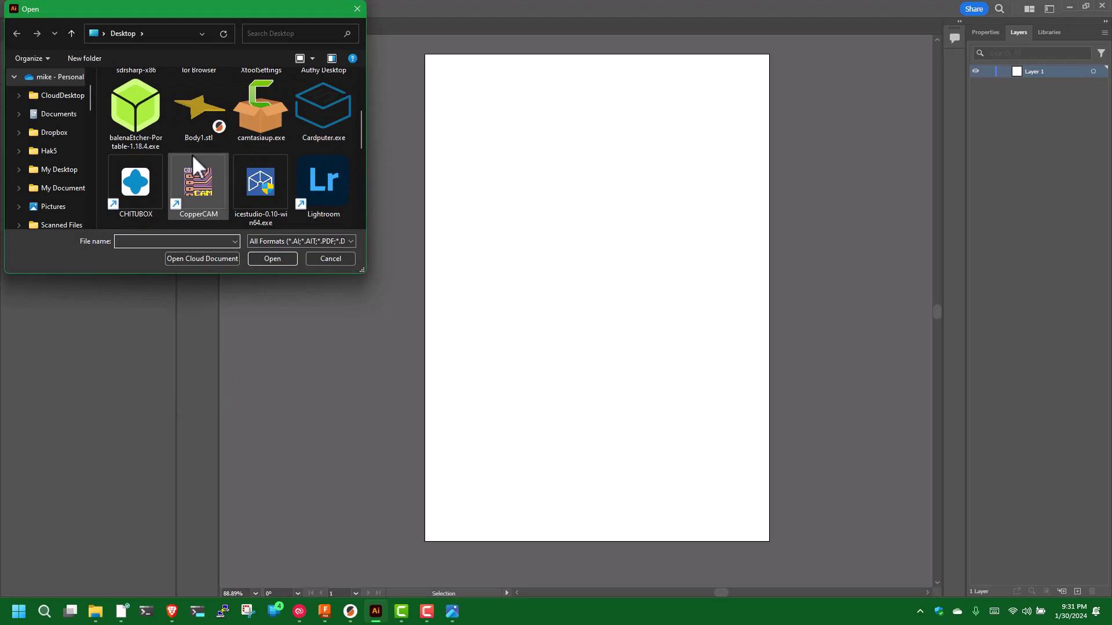
double_click(307, 118)
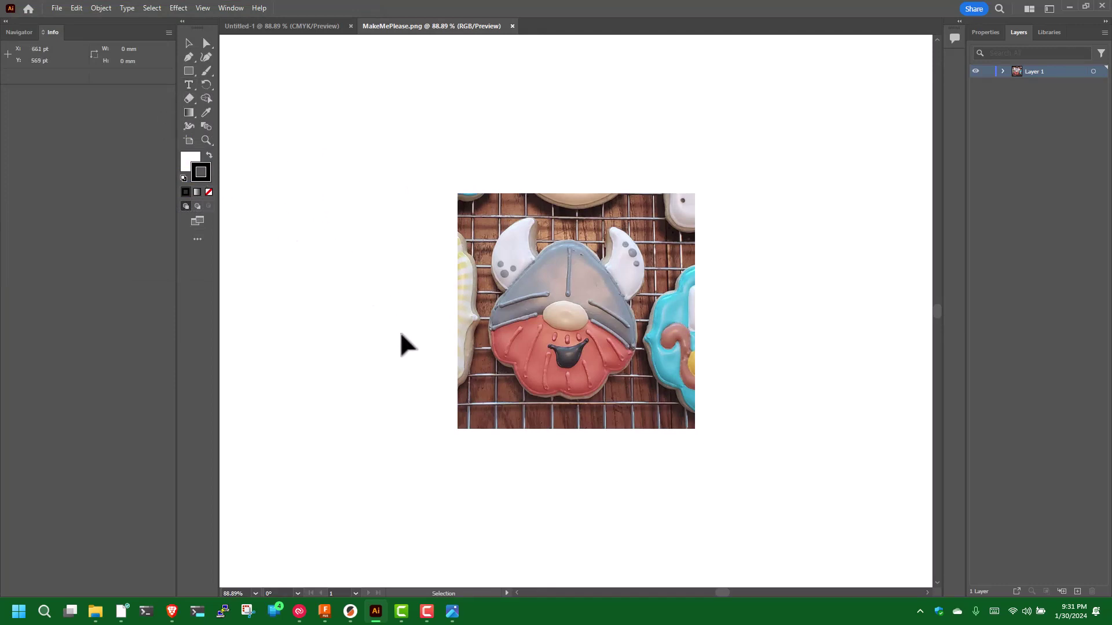
left_click(255, 593)
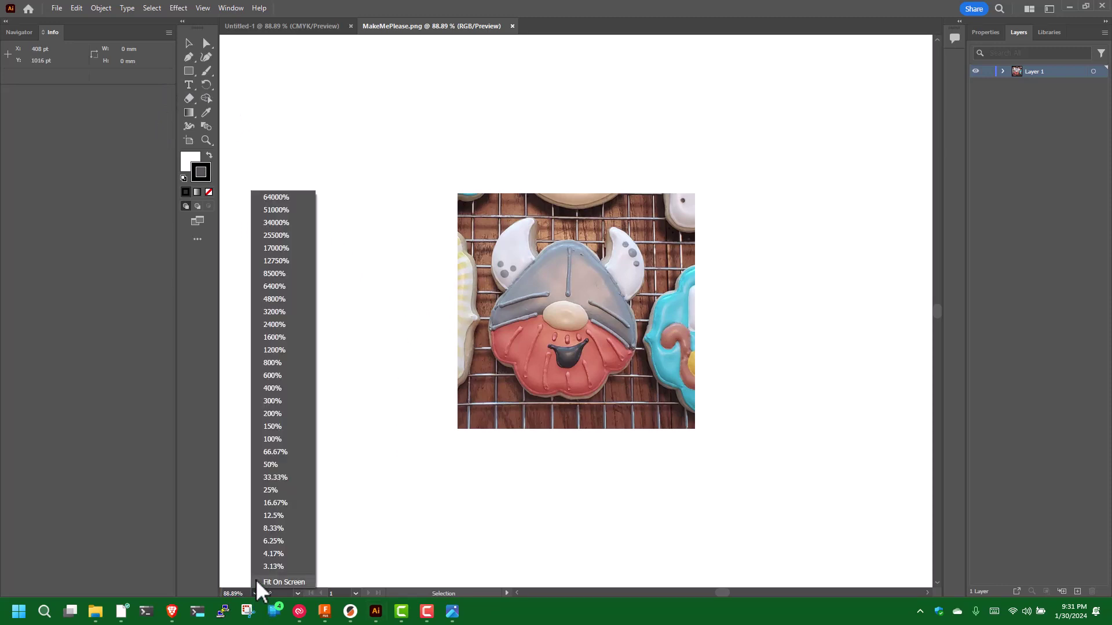
left_click(281, 465)
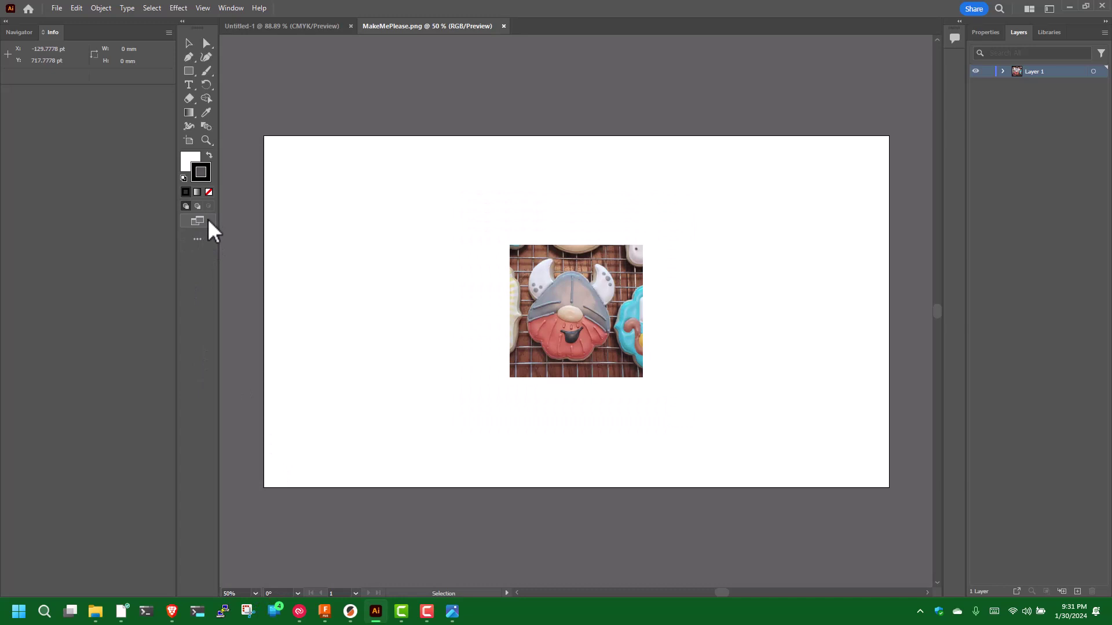
- Trim the artboard to about 432 × 436 pt around the photo and fit it on screen
left_click(187, 139)
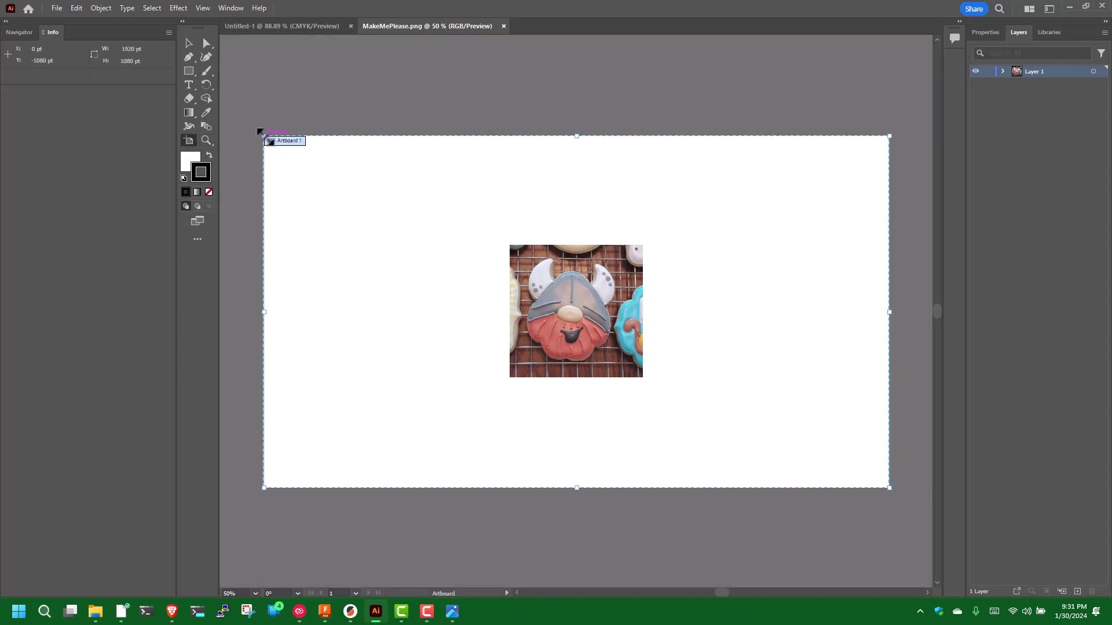
left_click_drag(264, 136, 505, 240)
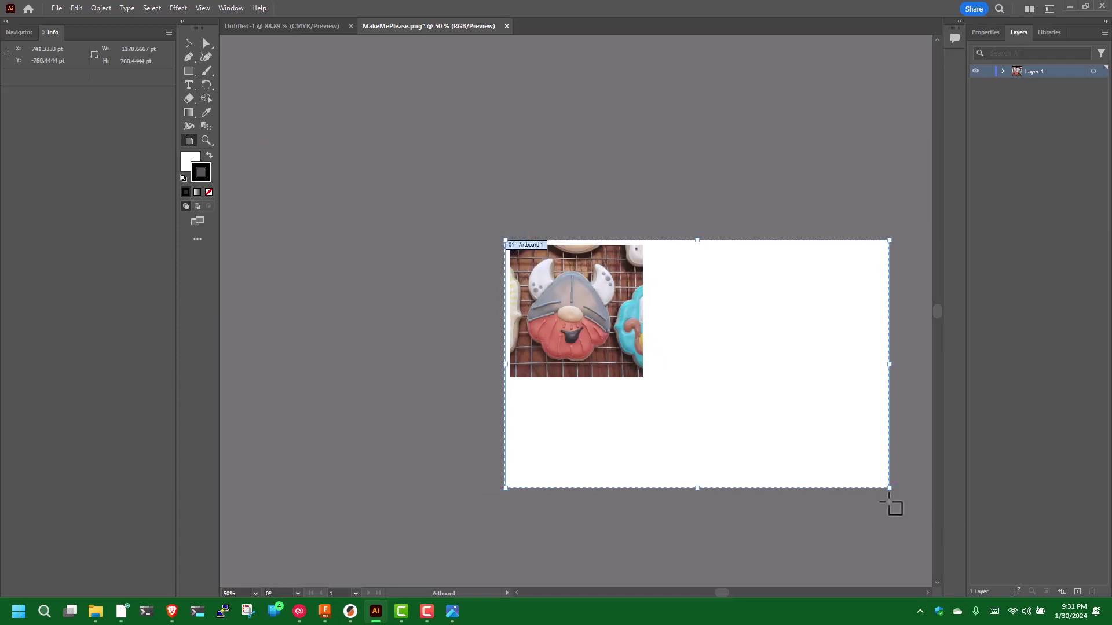
left_click_drag(889, 488, 646, 382)
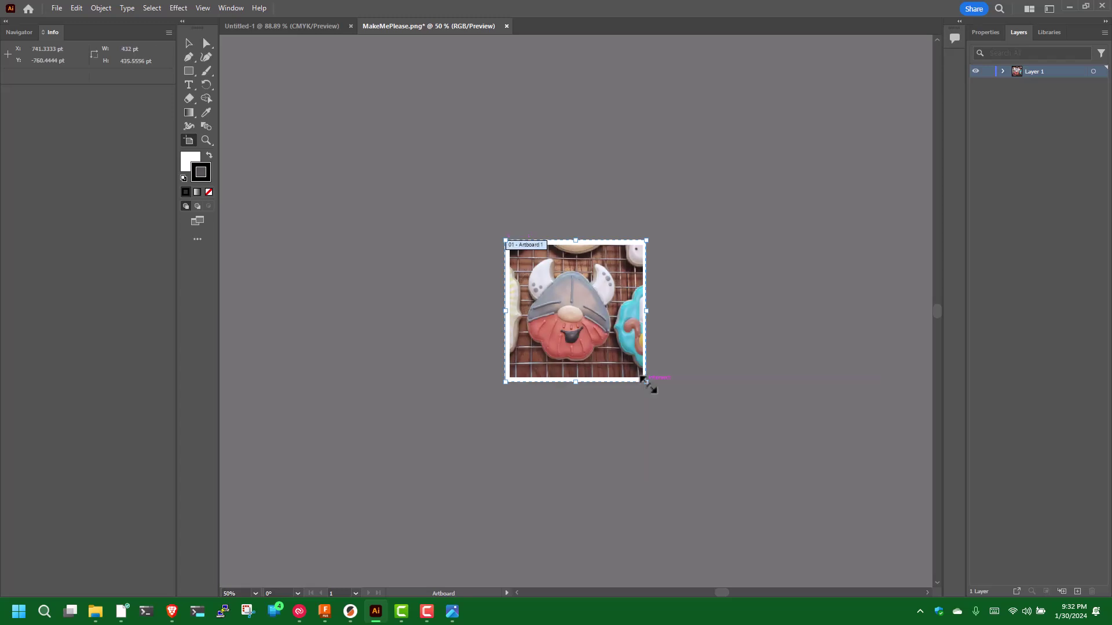
left_click(255, 594)
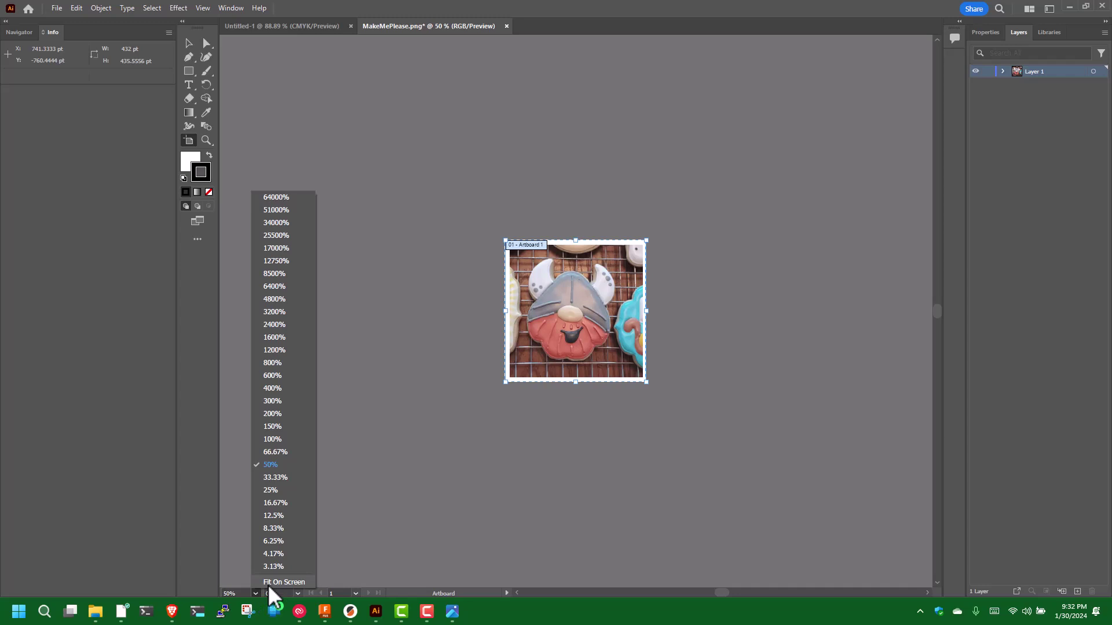
left_click(268, 583)
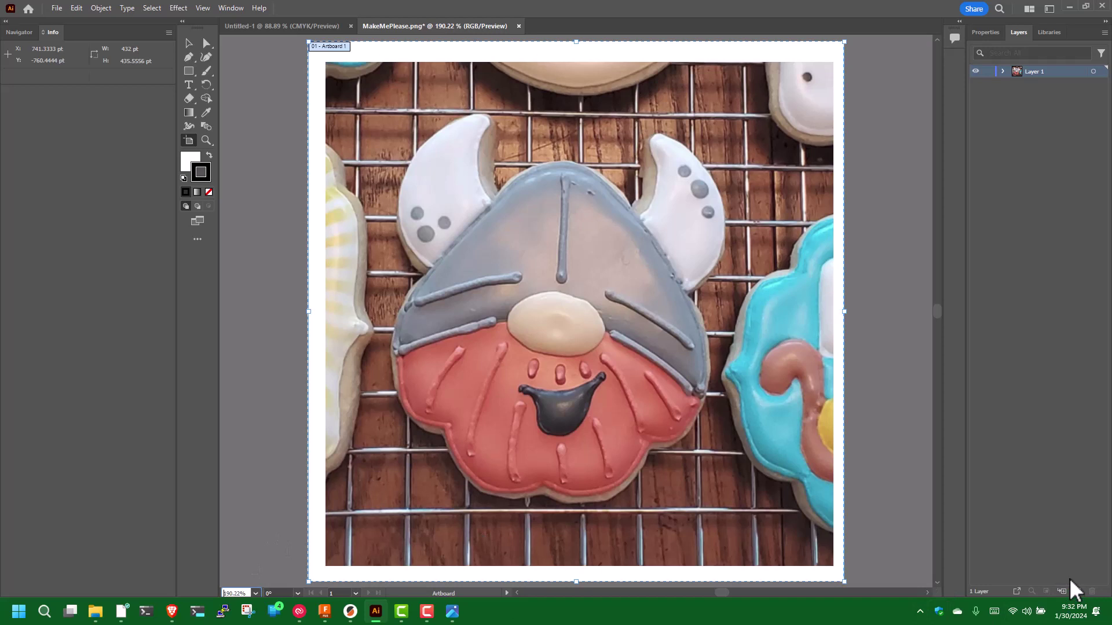
- Add Layer 2 and draw a roughly 410 × 407 pt rectangle over the gnome cookie
left_click(1077, 592)
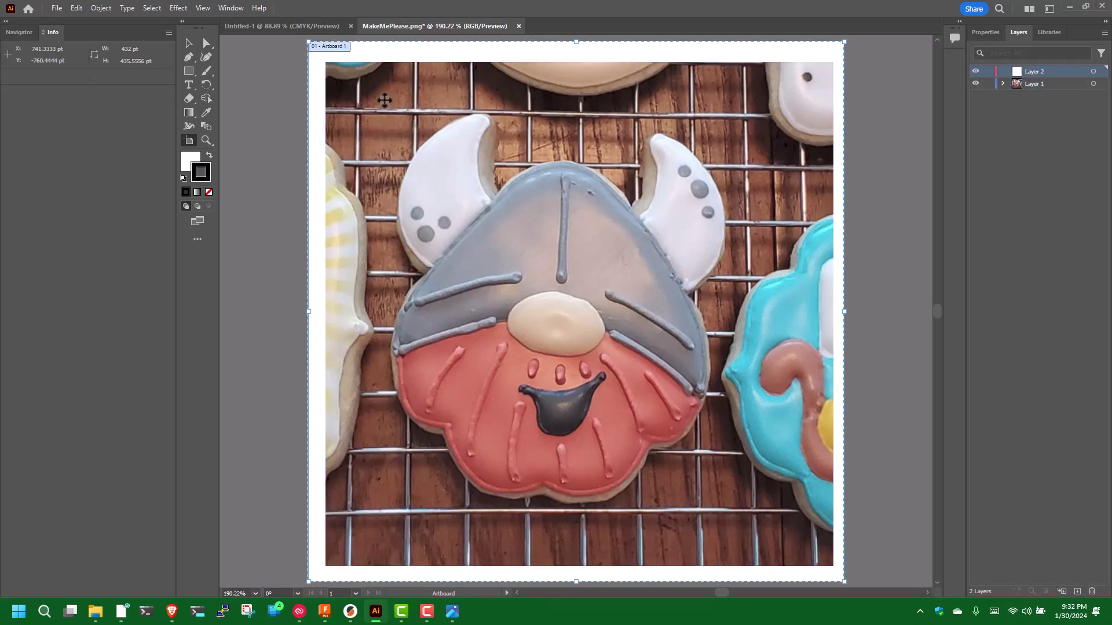
left_click(191, 71)
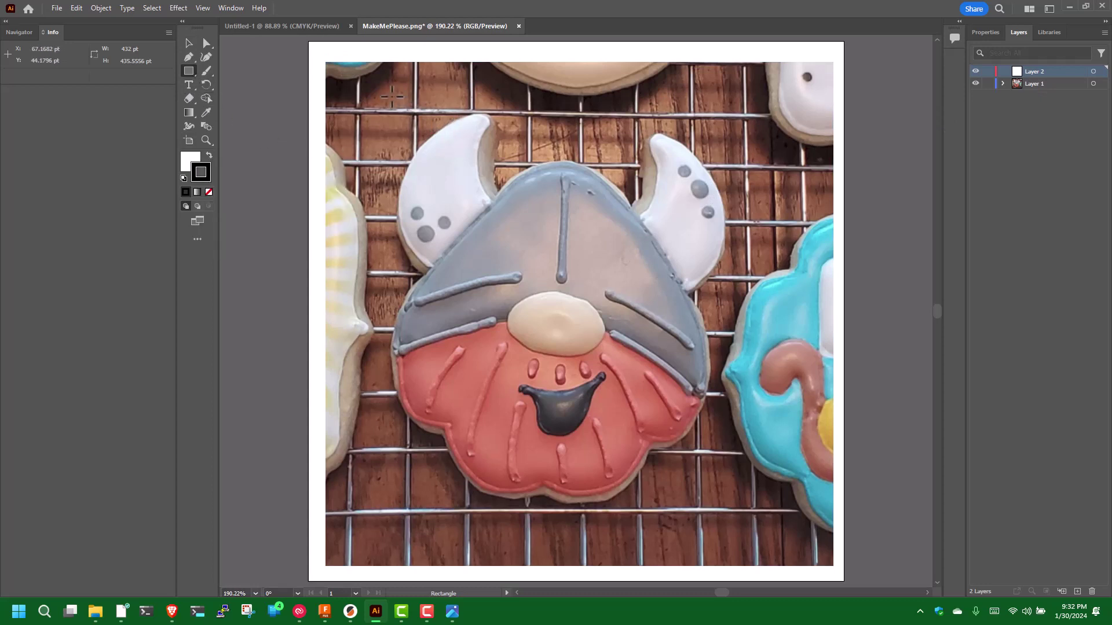
left_click_drag(399, 110, 733, 502)
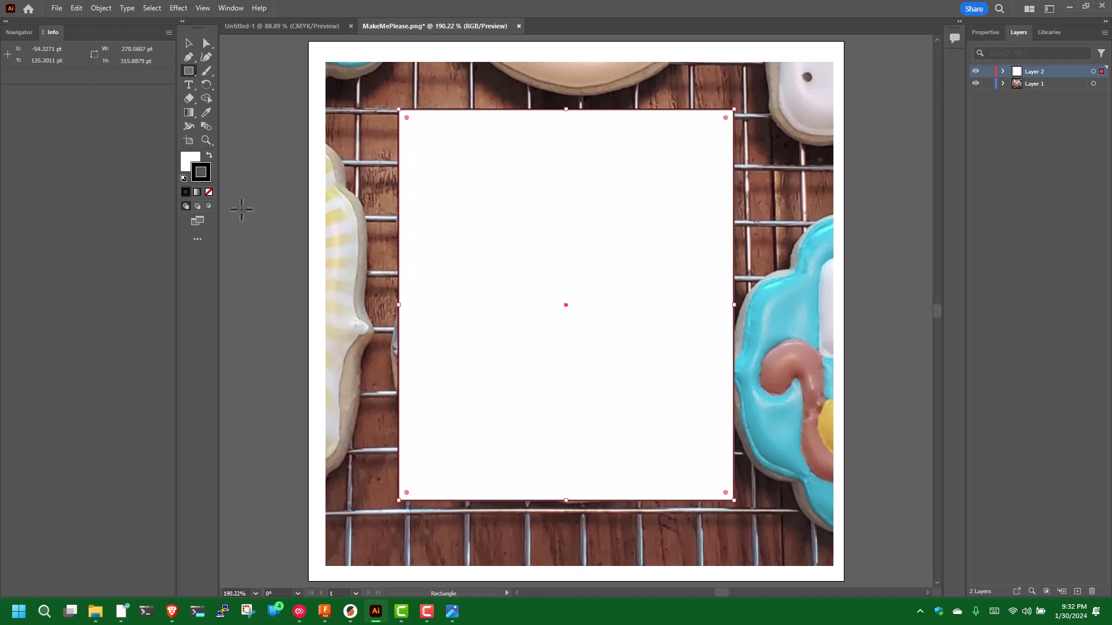
- Set the rectangle's fill to None and select it with Direct Selection
left_click(188, 158)
left_click(208, 191)
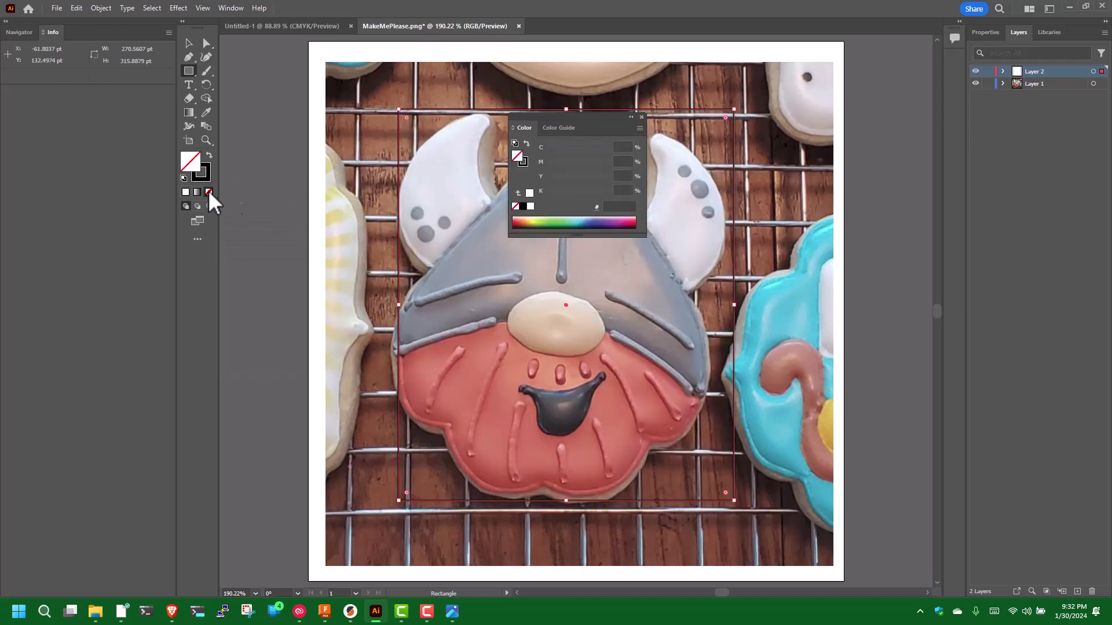
left_click(207, 44)
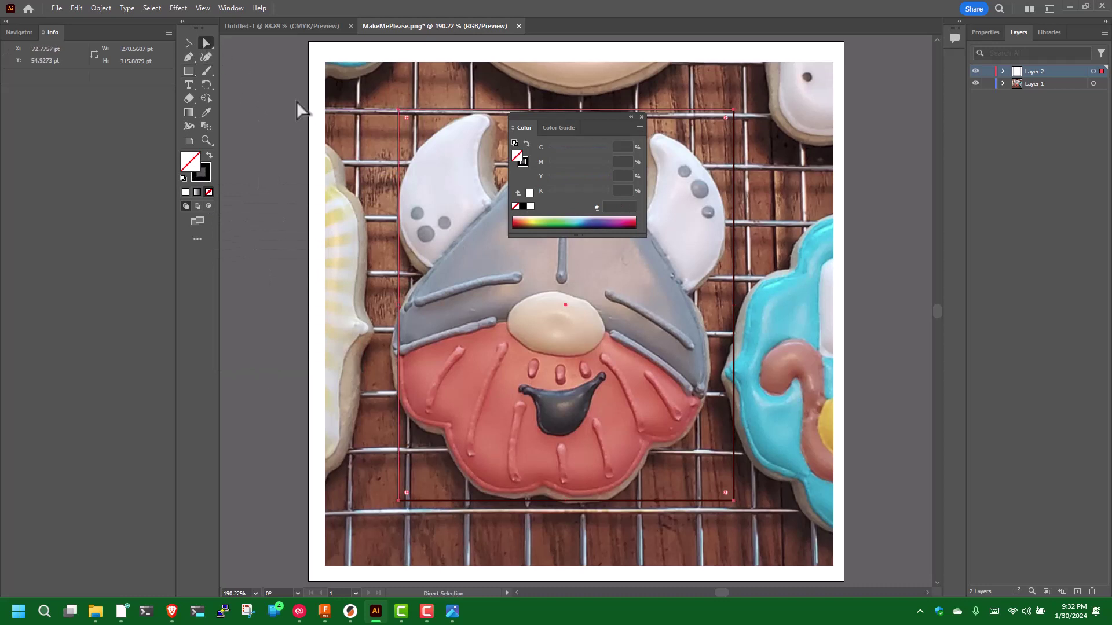
left_click(643, 118)
left_click(477, 126)
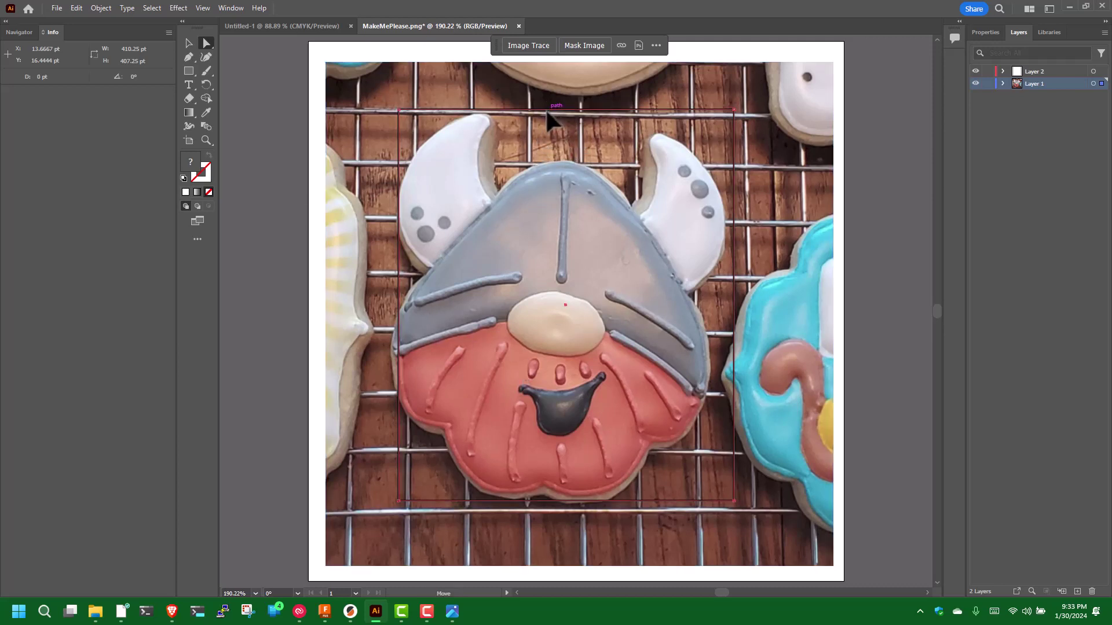
- Nudge the rectangle's top edge down and add anchor points along its top and left edges
left_click_drag(548, 110, 544, 115)
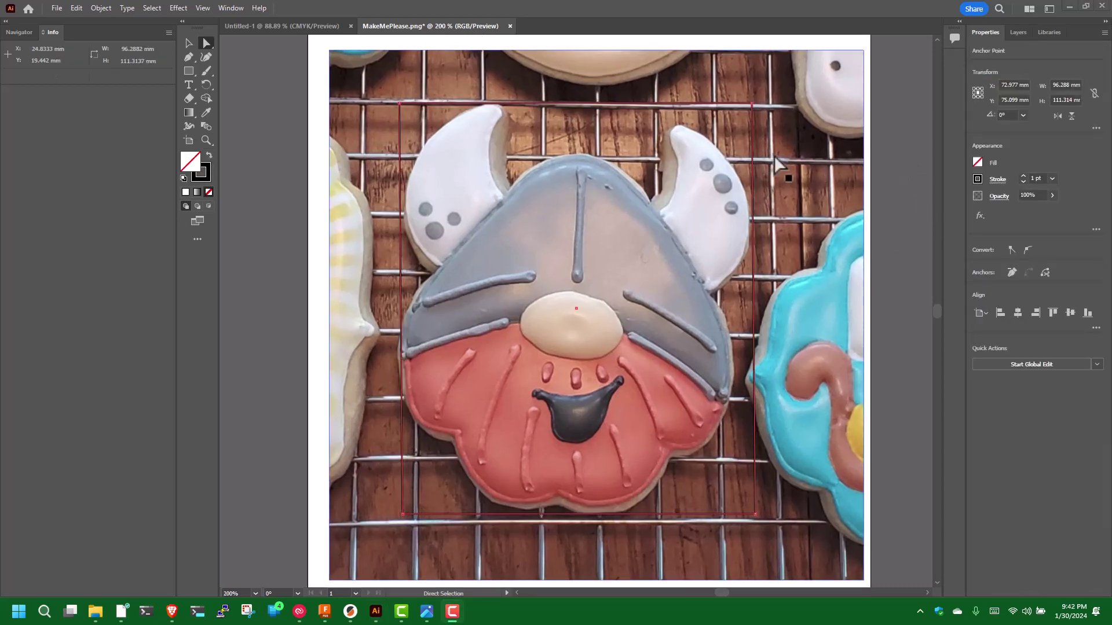
left_click(196, 239)
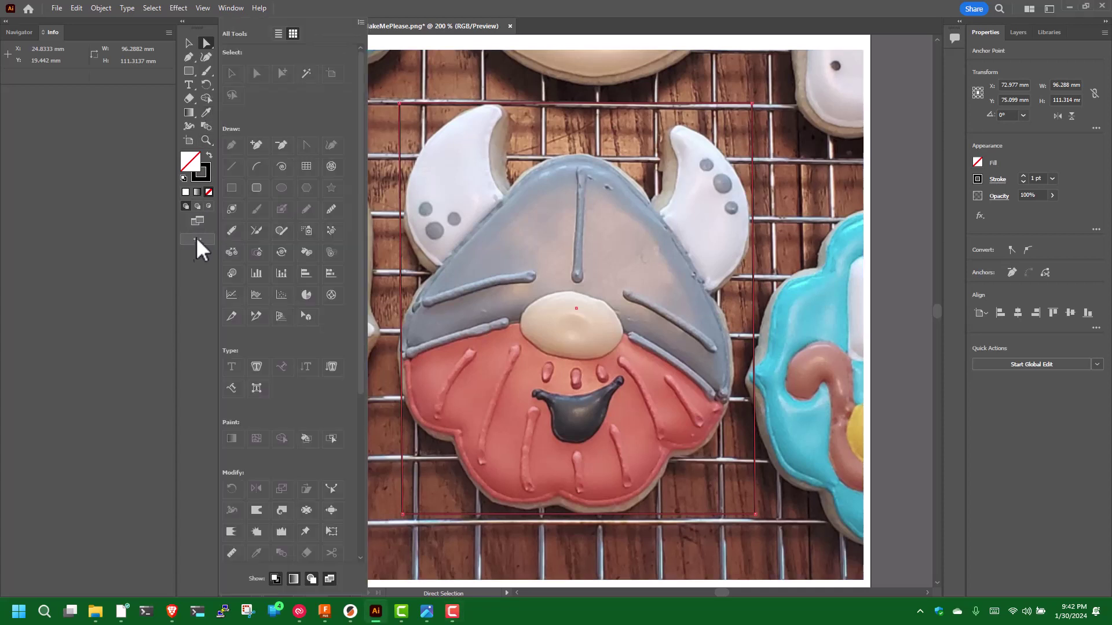
left_click(253, 145)
left_click(501, 103)
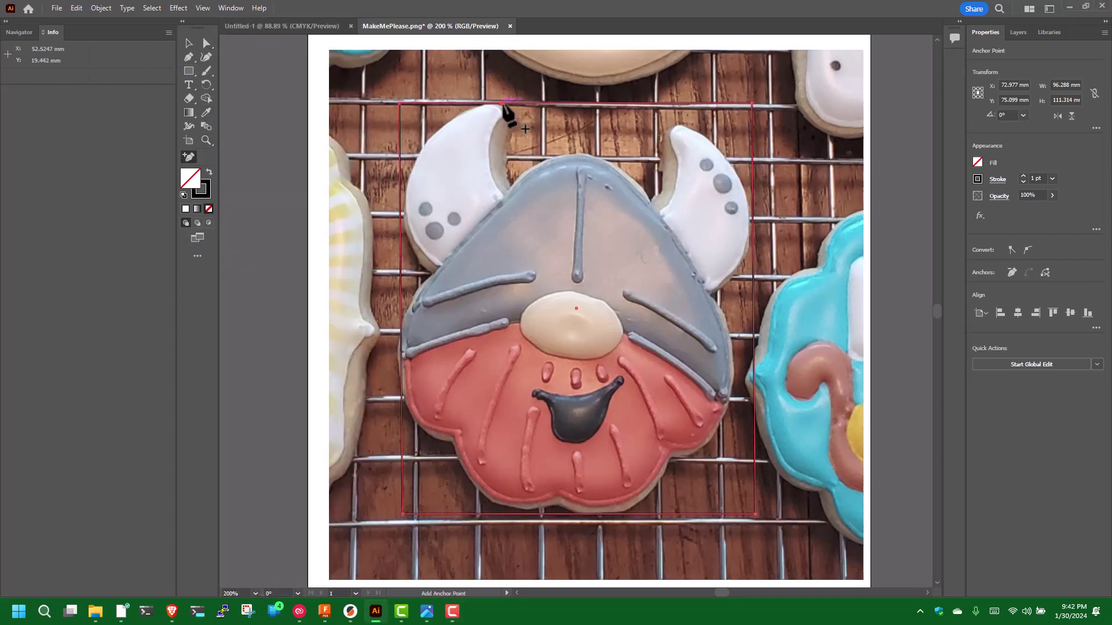
left_click(601, 103)
left_click(693, 103)
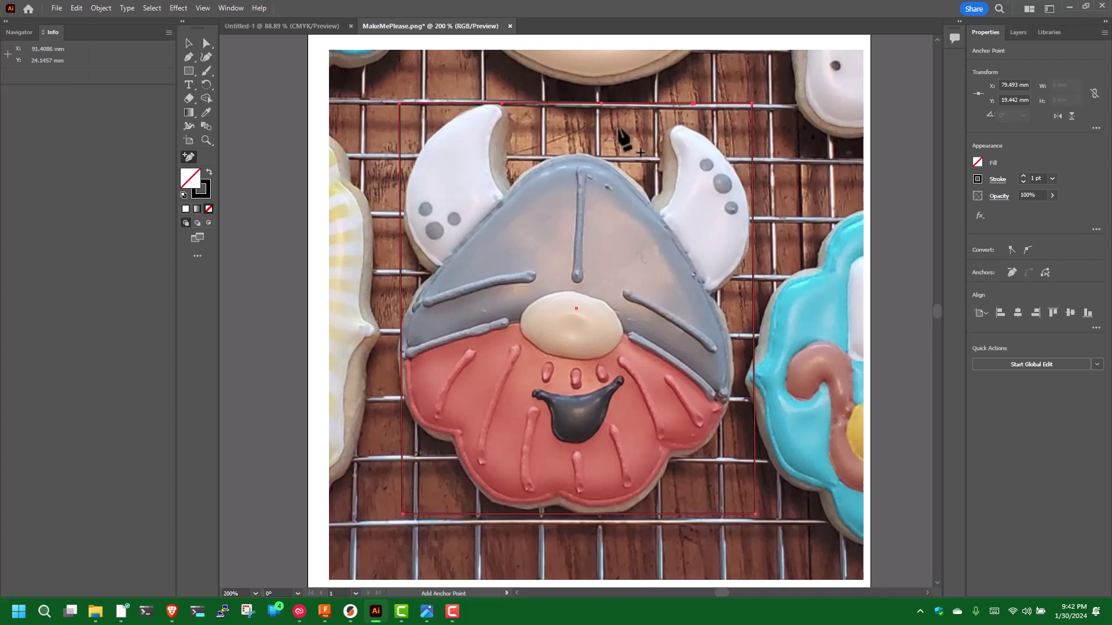
left_click(400, 173)
left_click(401, 329)
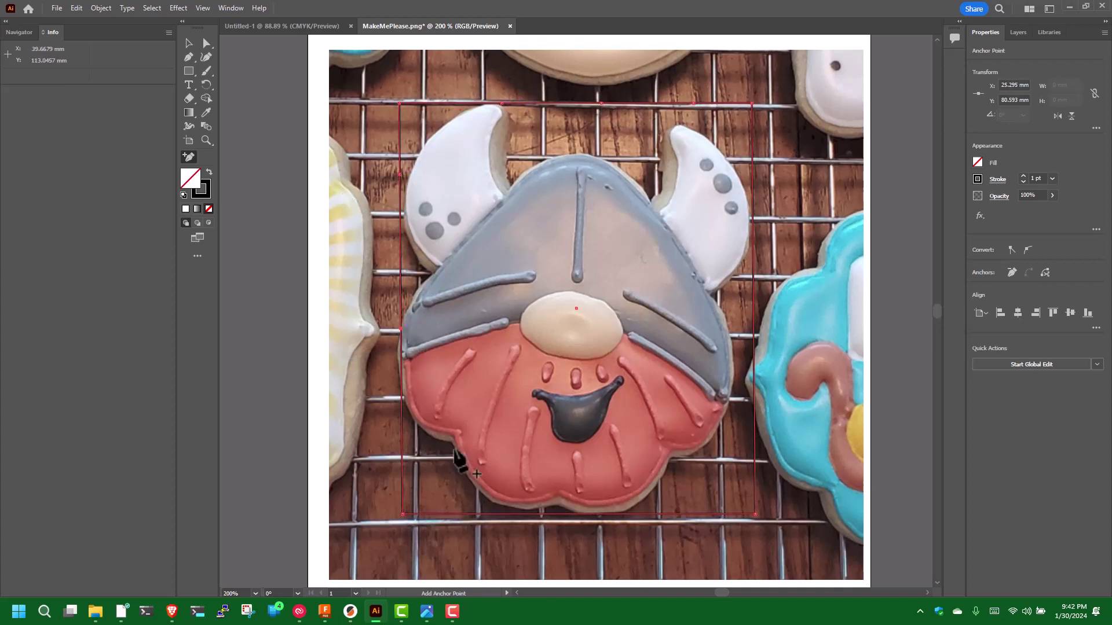
- Add anchor points along the rectangle's bottom and right edges
left_click(443, 513)
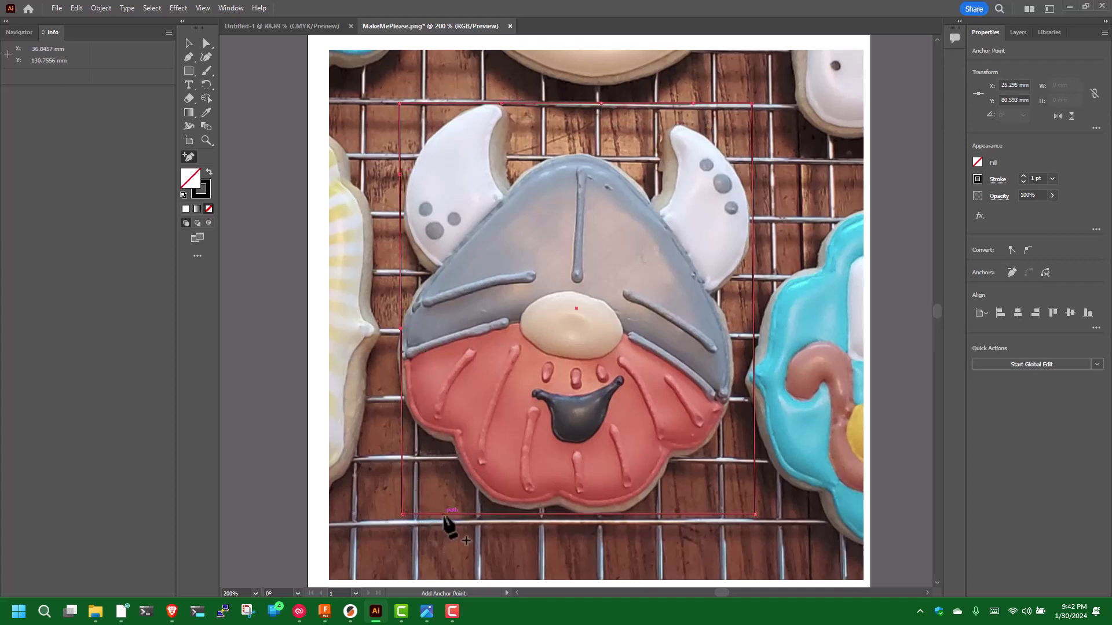
left_click(400, 440)
left_click(641, 320)
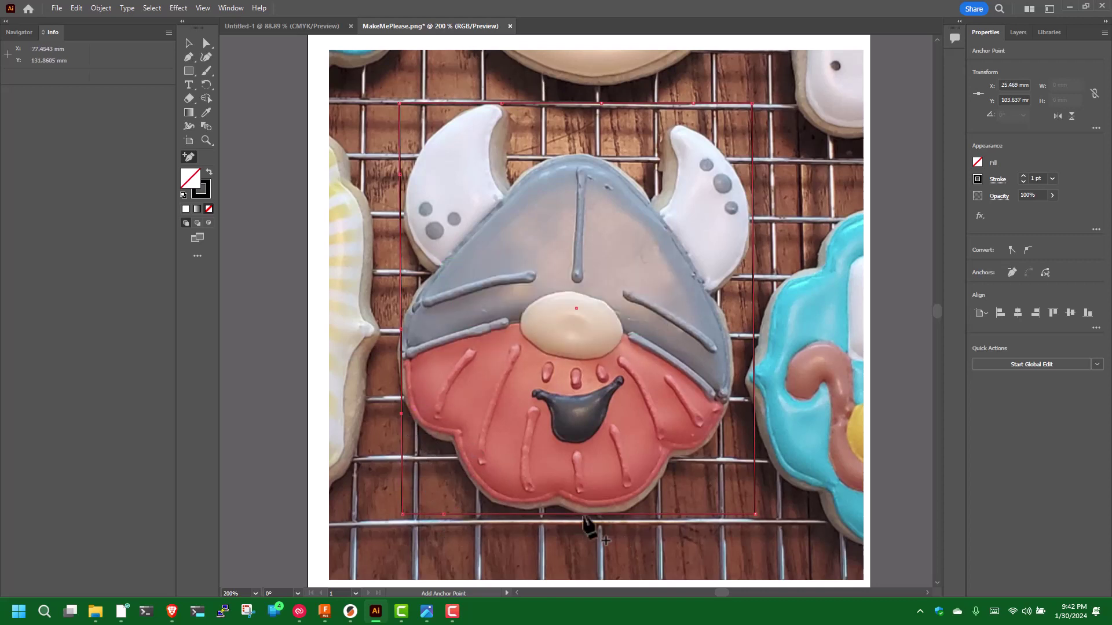
left_click(561, 513)
left_click(670, 514)
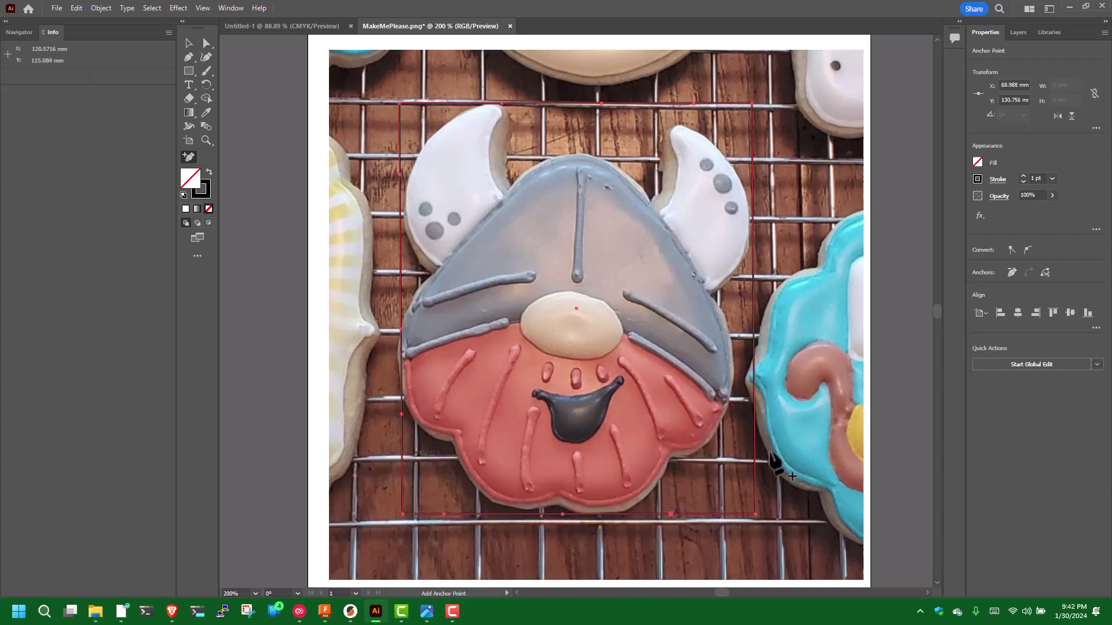
left_click(754, 461)
left_click(754, 351)
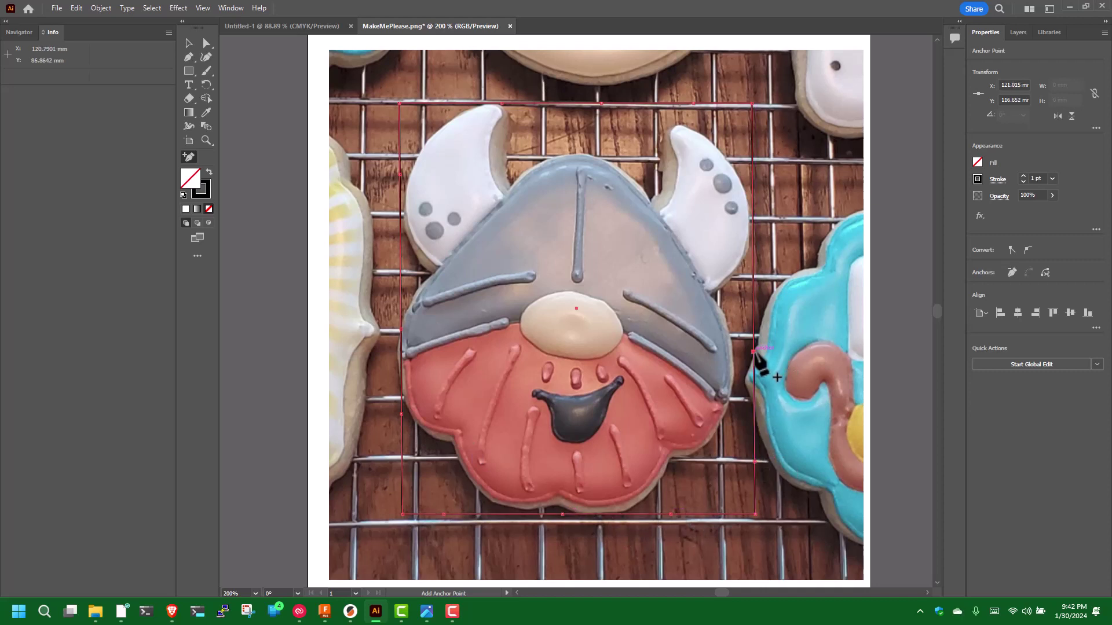
left_click(752, 270)
left_click(752, 189)
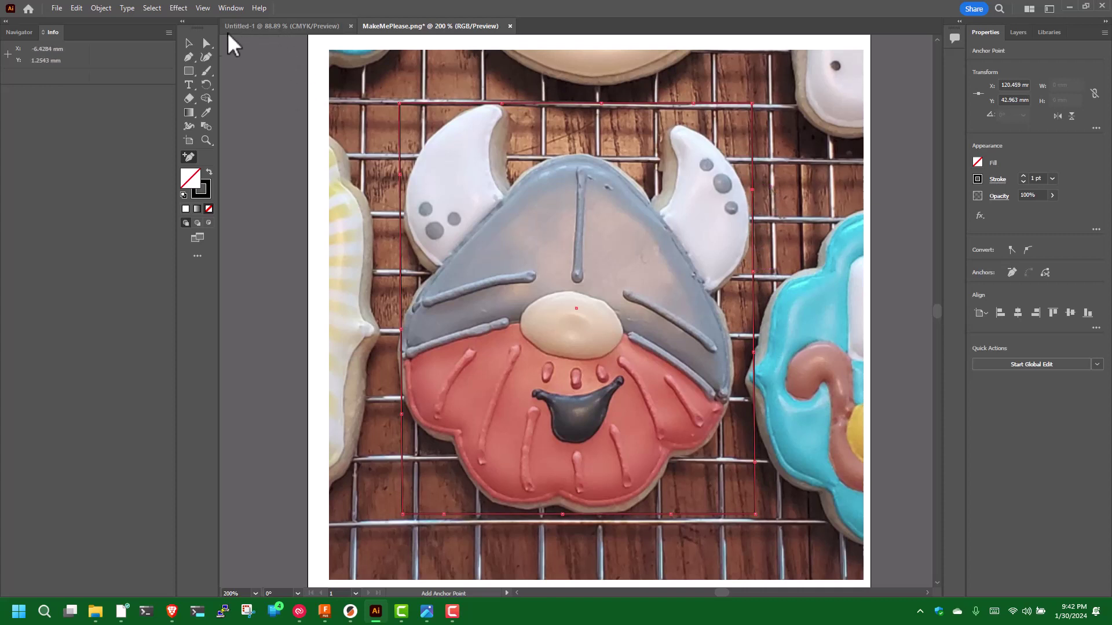
left_click(207, 43)
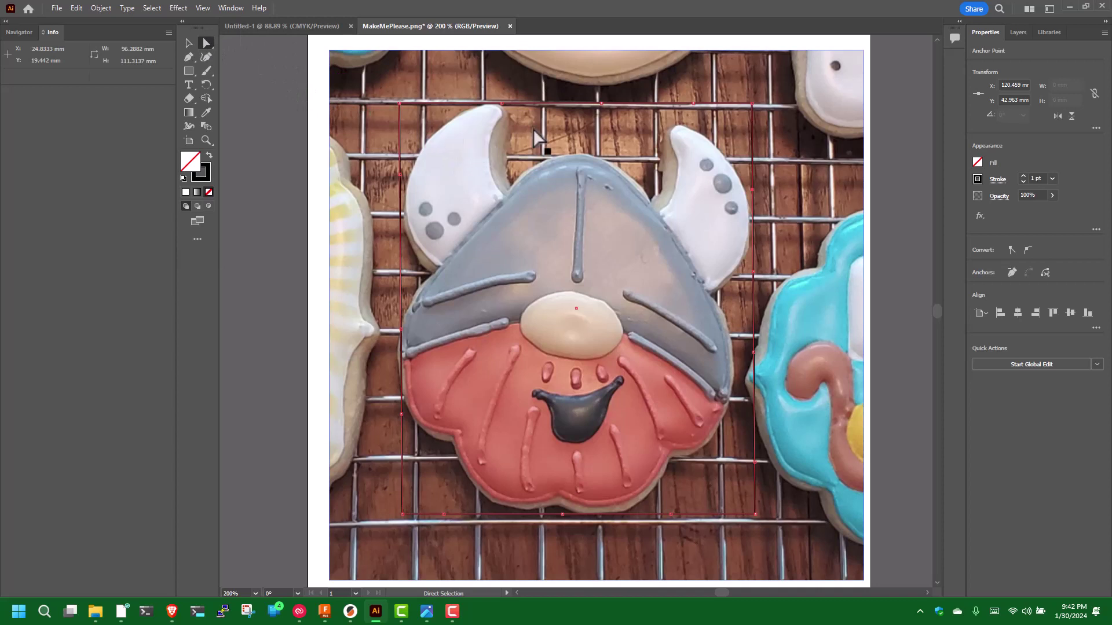
- Drag the top-left and left-side anchors onto the left horn tip and cookie edge
left_click_drag(502, 105, 497, 112)
left_click_drag(400, 104, 432, 132)
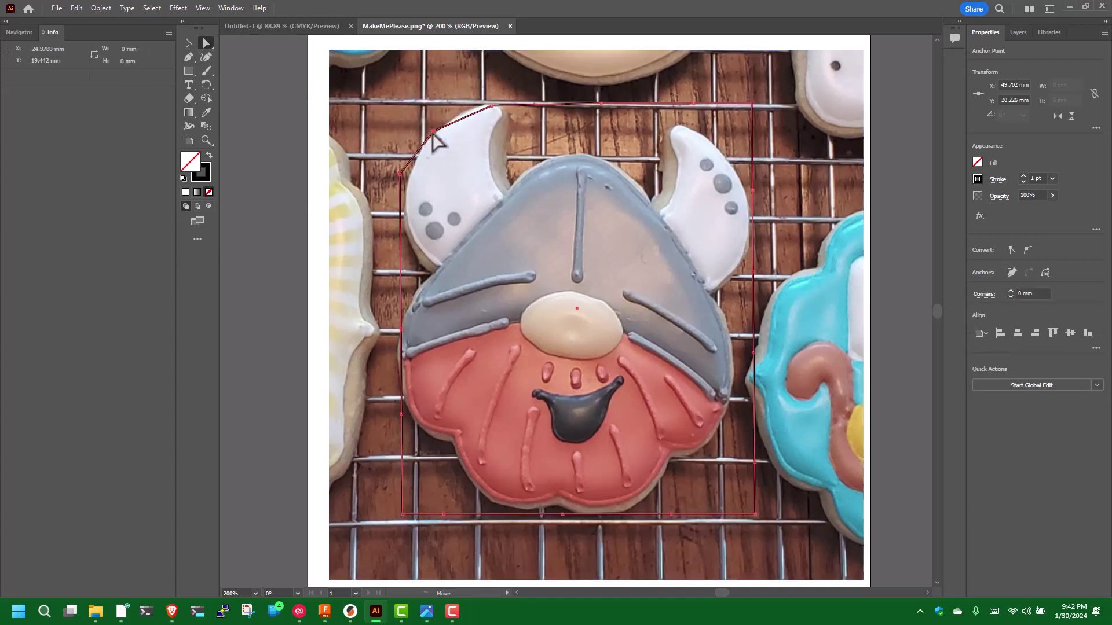
left_click_drag(400, 174, 405, 187)
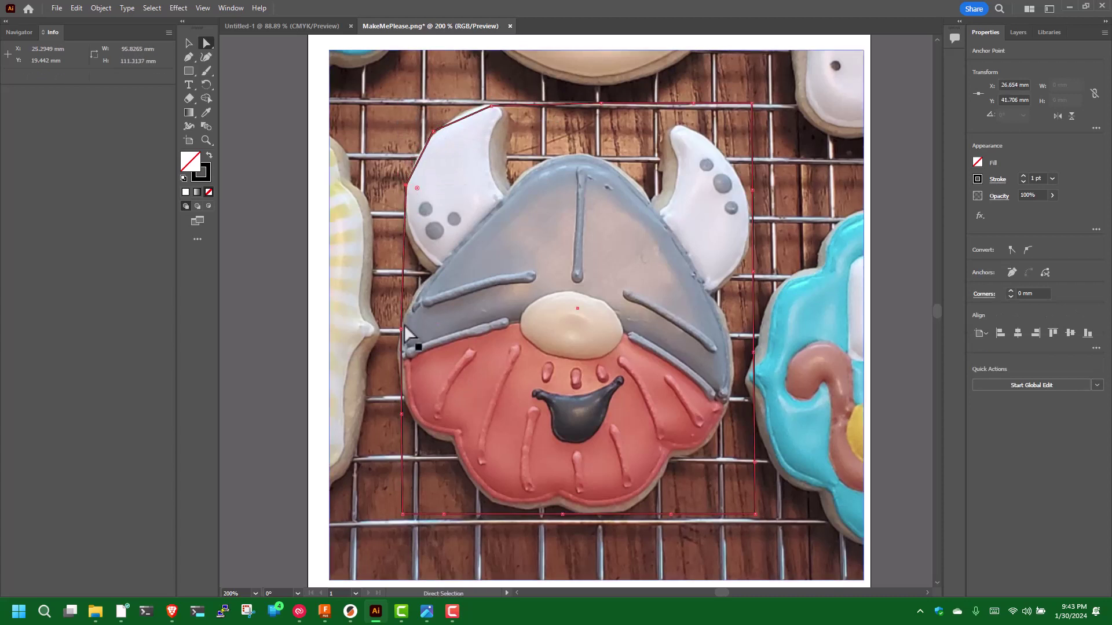
left_click_drag(405, 331, 408, 236)
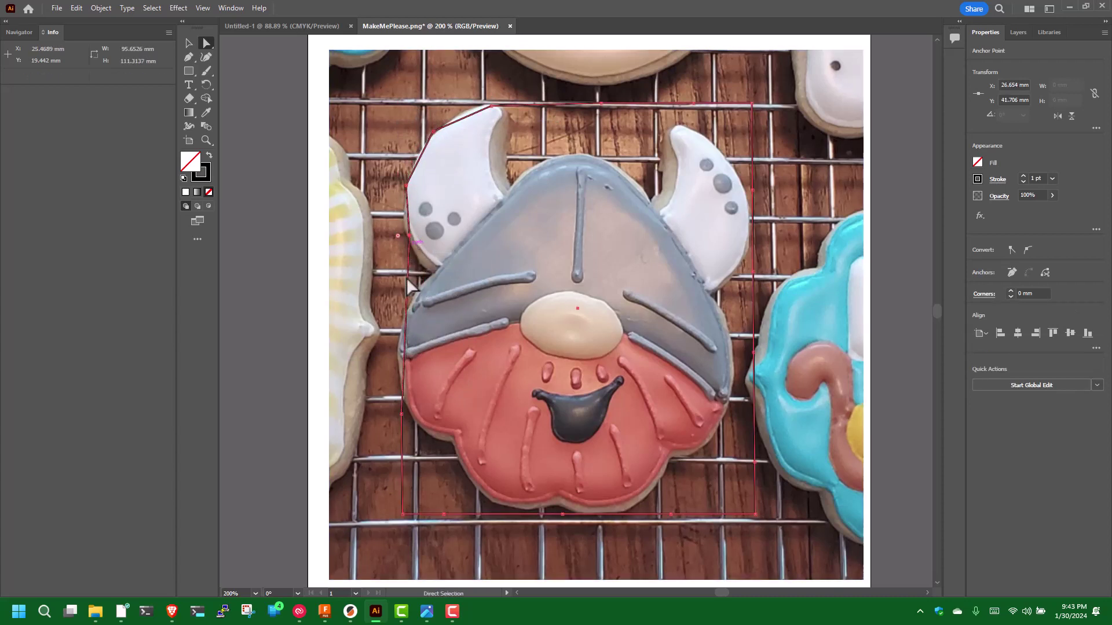
left_click_drag(402, 414, 430, 272)
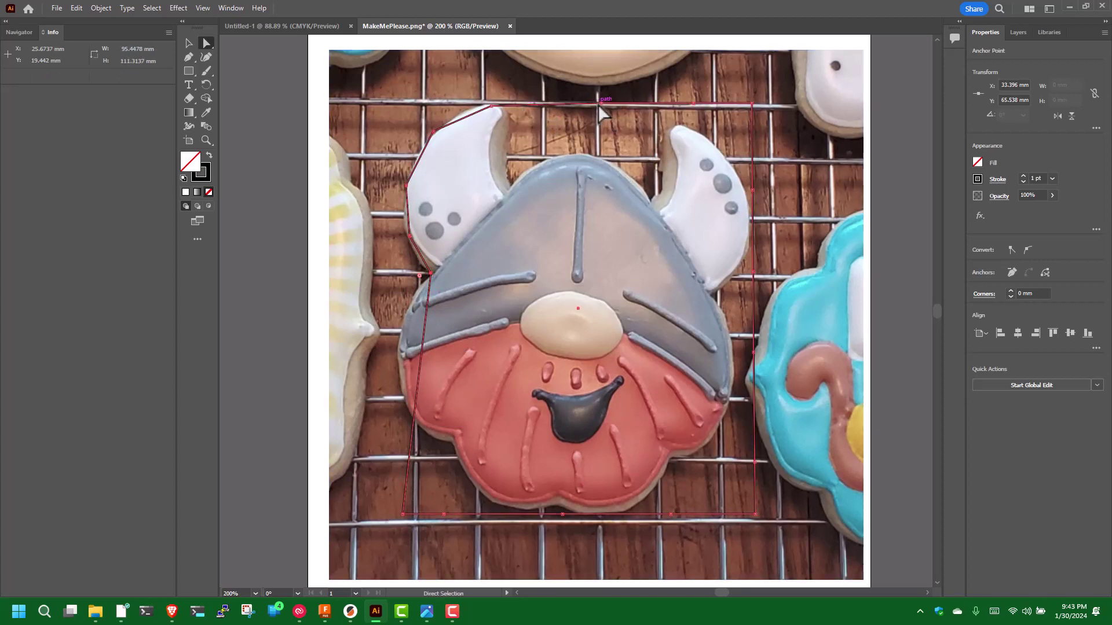
- Move the top anchors into the horn notches, onto the helmet peak and the right horn
left_click_drag(599, 106, 510, 185)
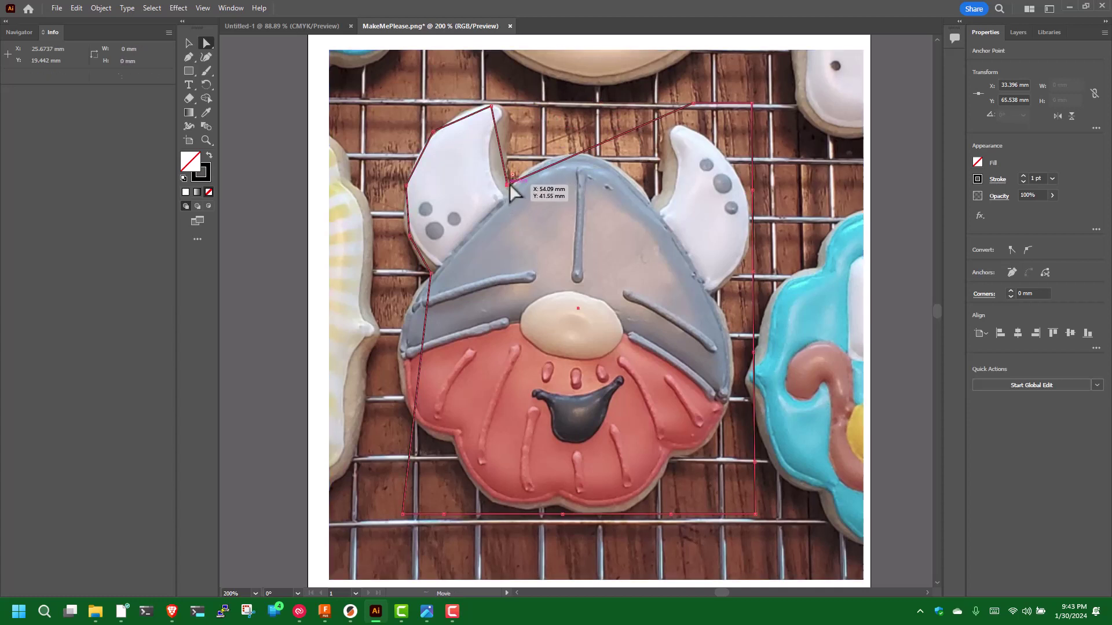
left_click_drag(694, 105, 581, 147)
left_click_drag(751, 104, 652, 199)
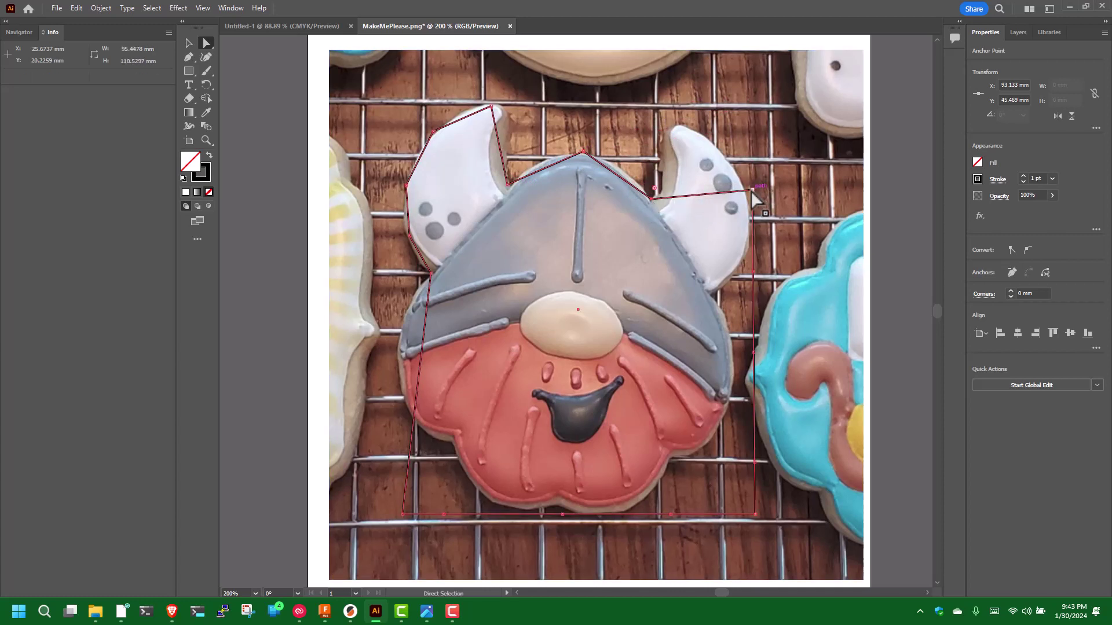
left_click_drag(752, 191, 677, 124)
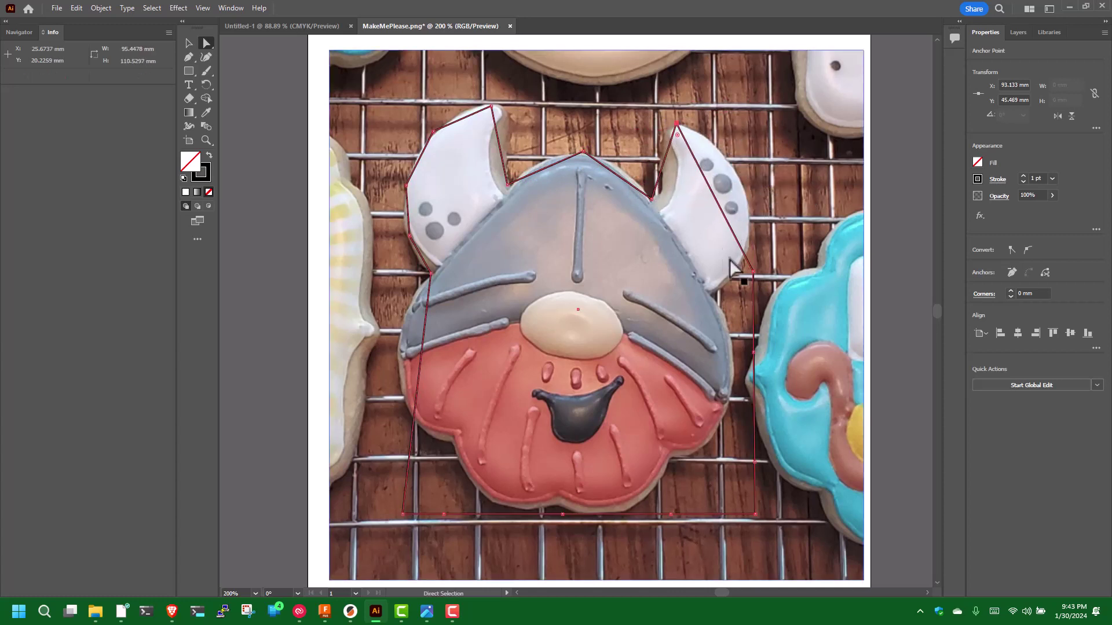
left_click_drag(753, 271, 730, 167)
left_click_drag(754, 353, 749, 220)
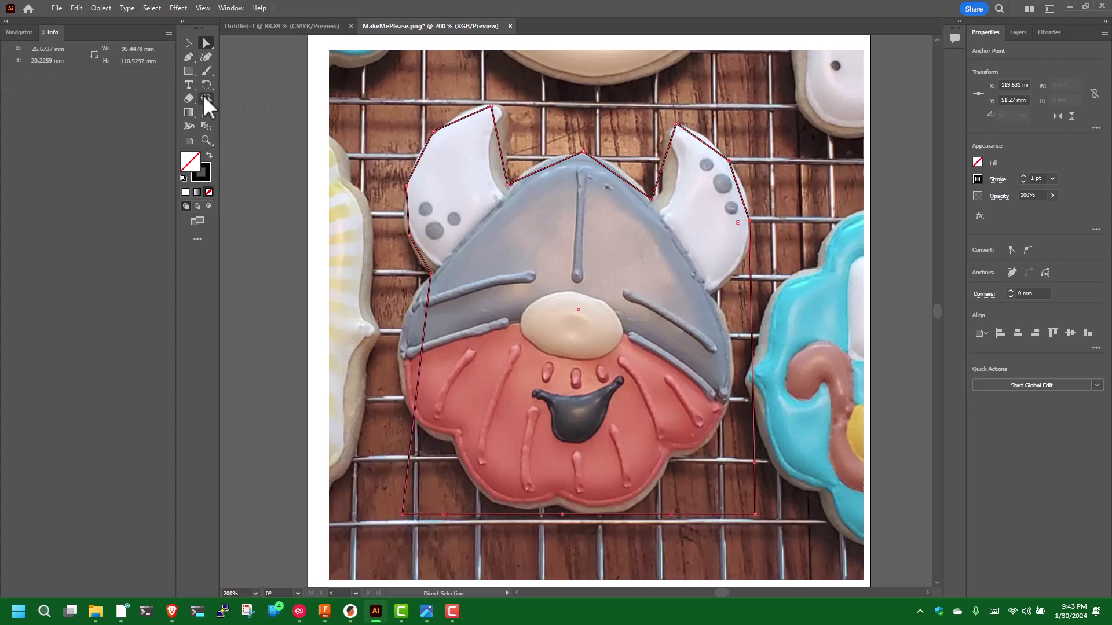
- Add anchor points along the helmet, right horn and right side of the outline
left_click(197, 239)
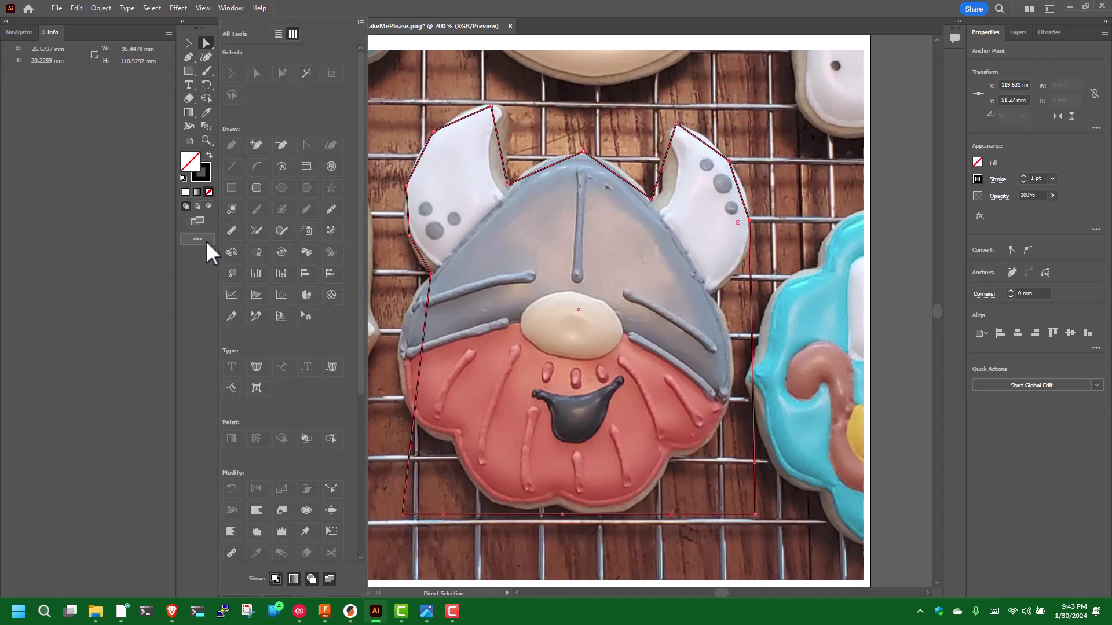
left_click(546, 168)
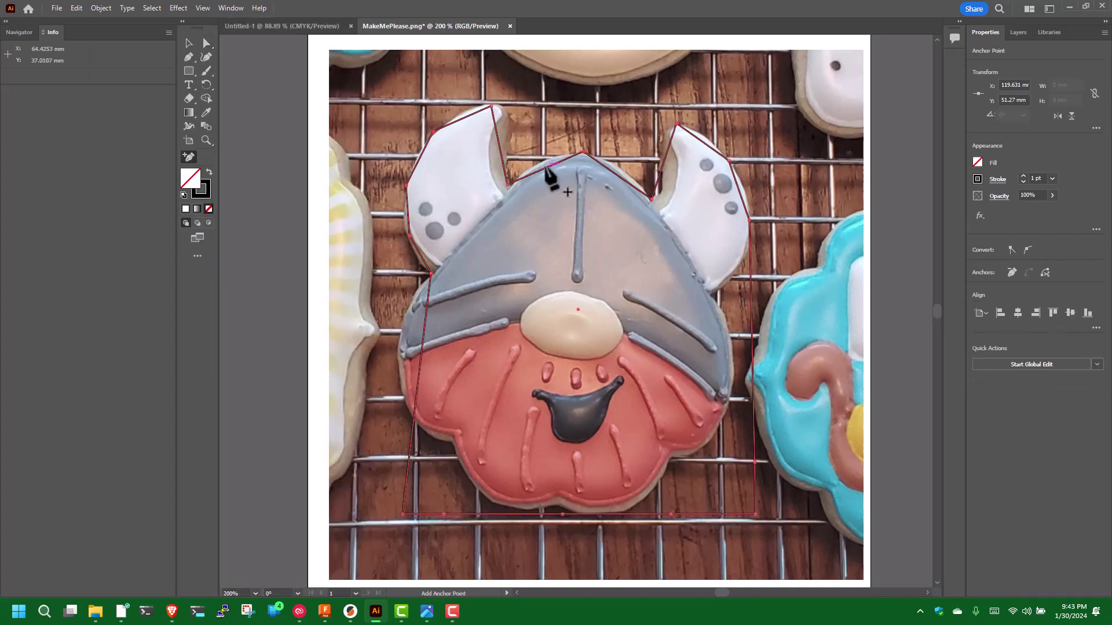
left_click(615, 173)
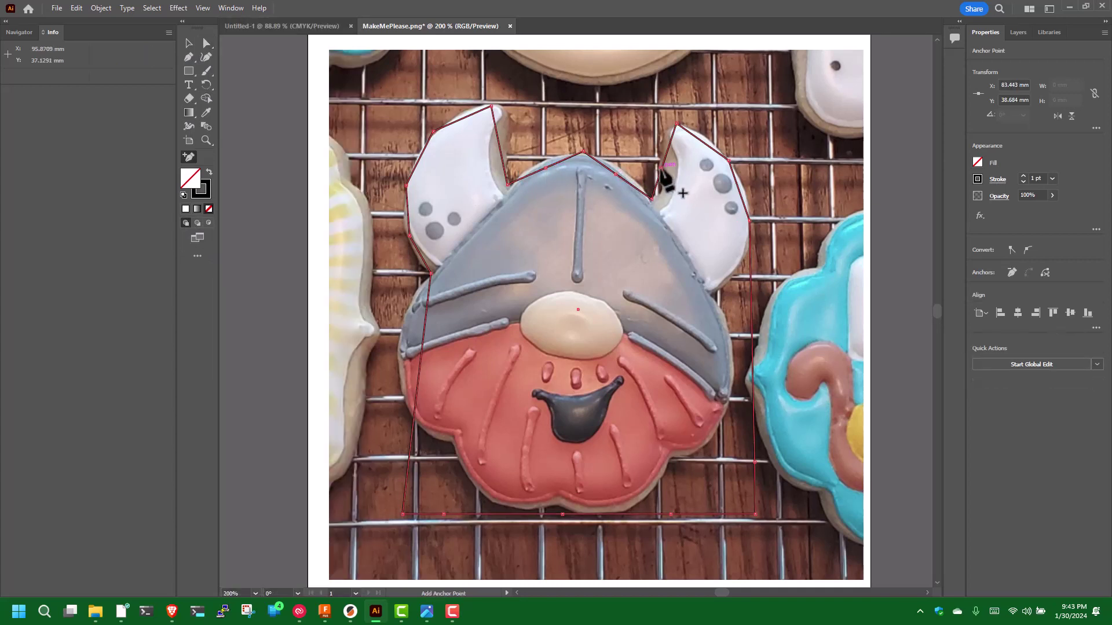
left_click(661, 167)
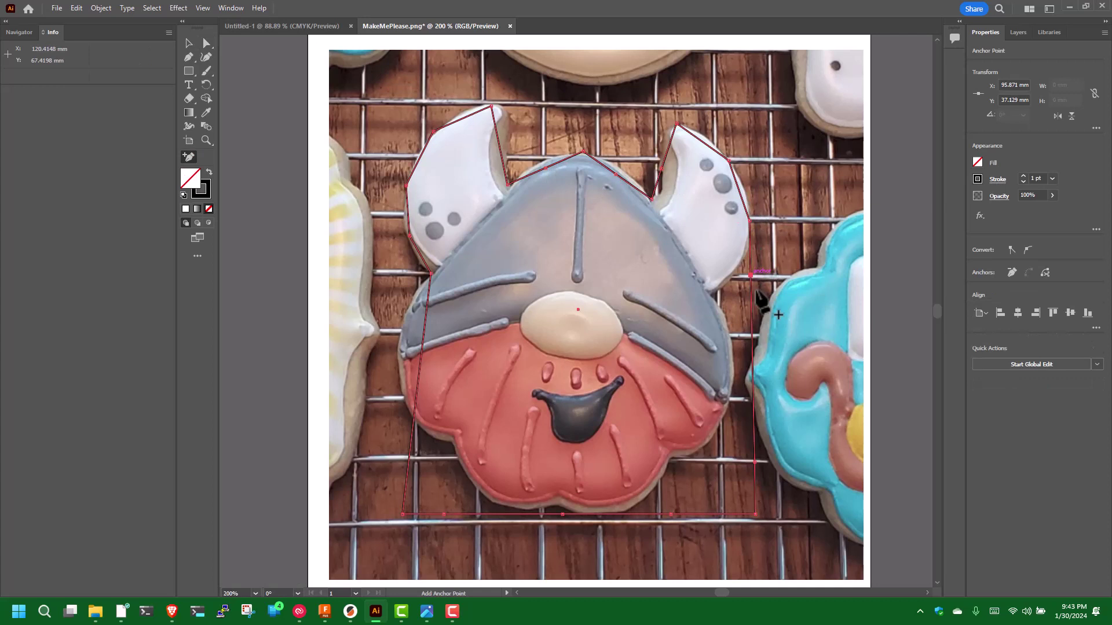
left_click(751, 328)
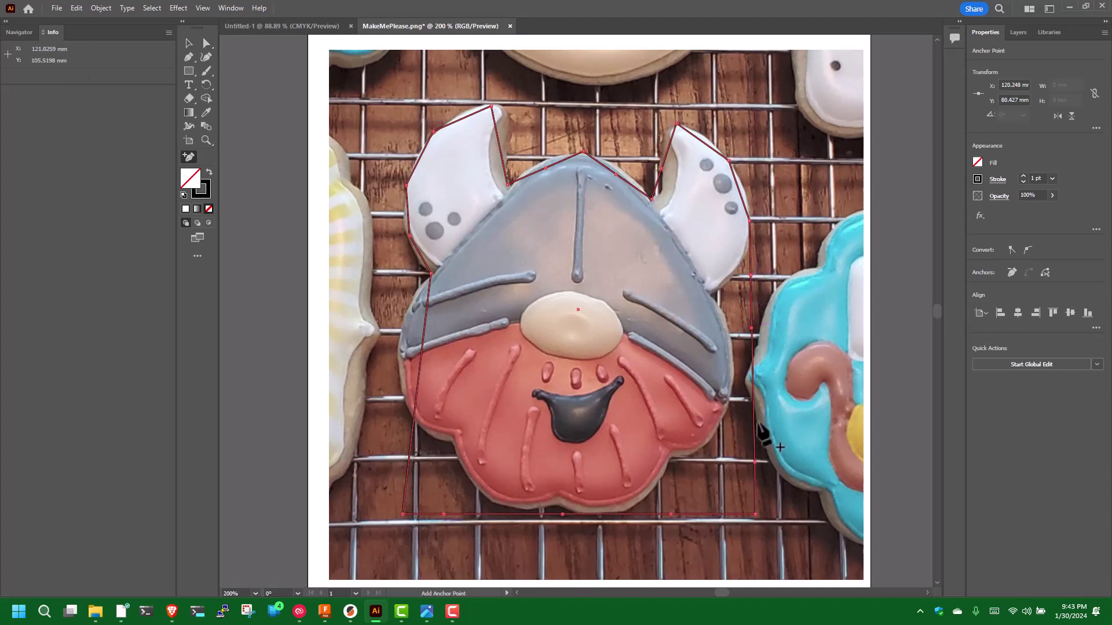
left_click(753, 418)
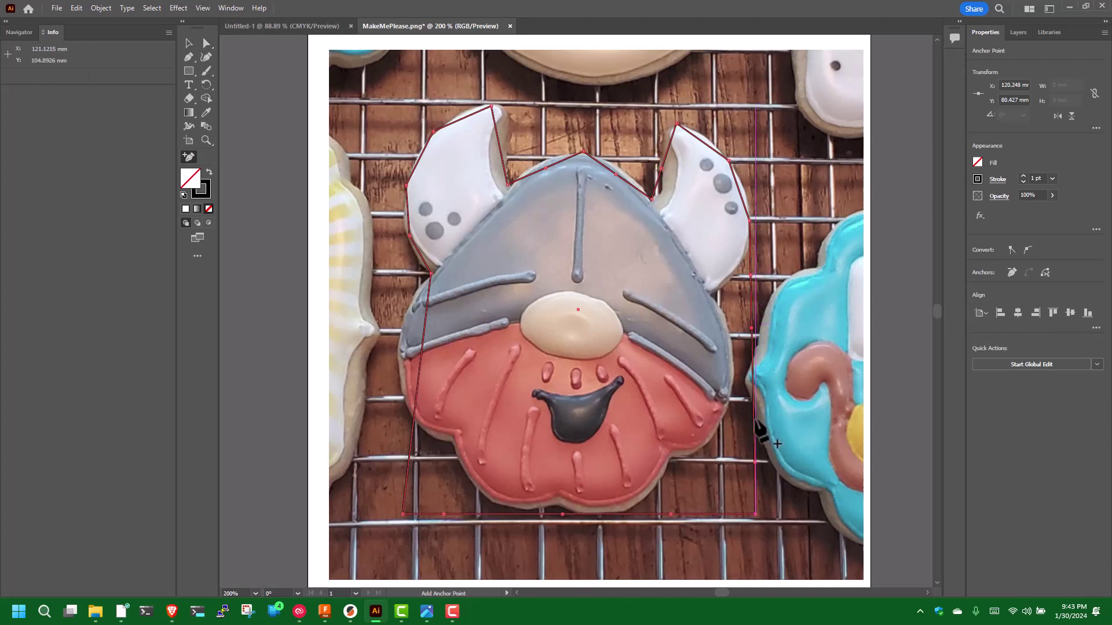
- Add anchor points along the outline's bottom and left edges
left_click(707, 513)
left_click(620, 514)
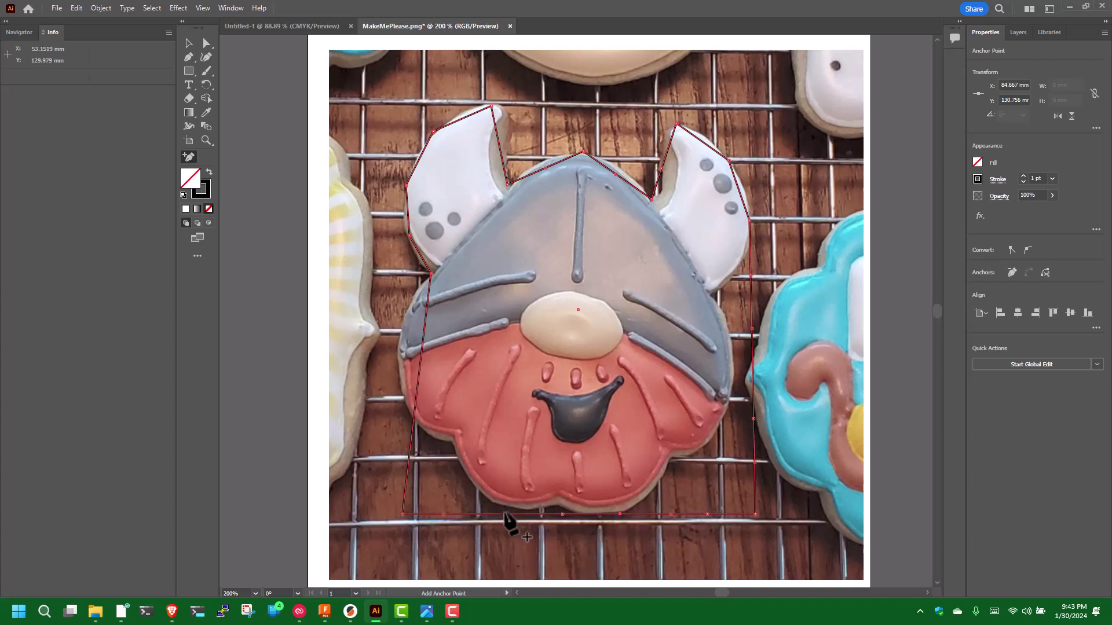
left_click(506, 513)
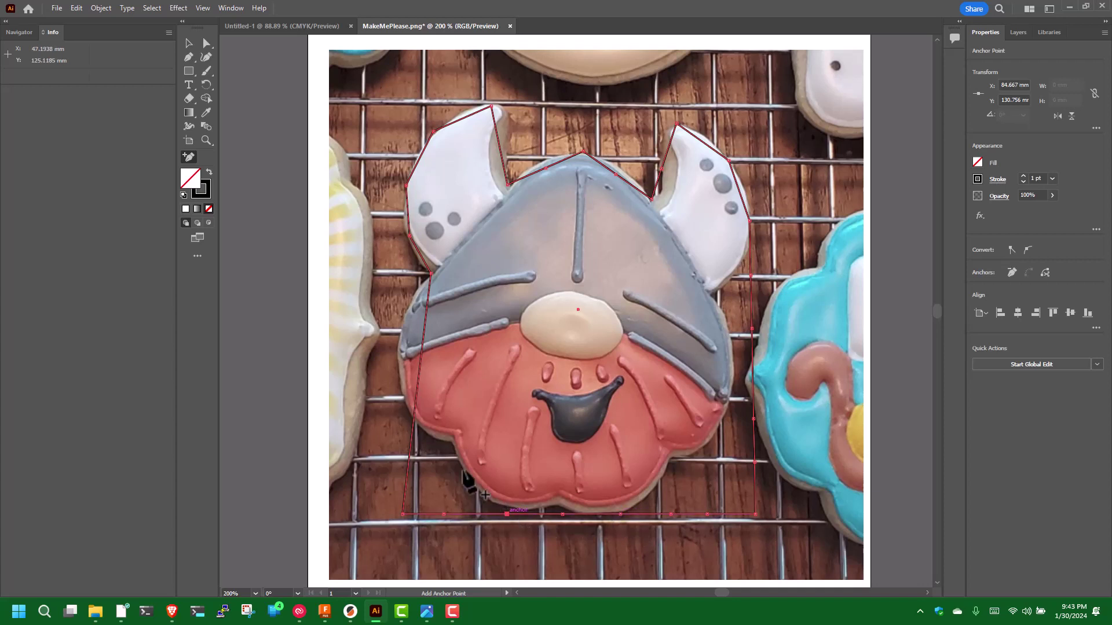
left_click(408, 462)
left_click(415, 400)
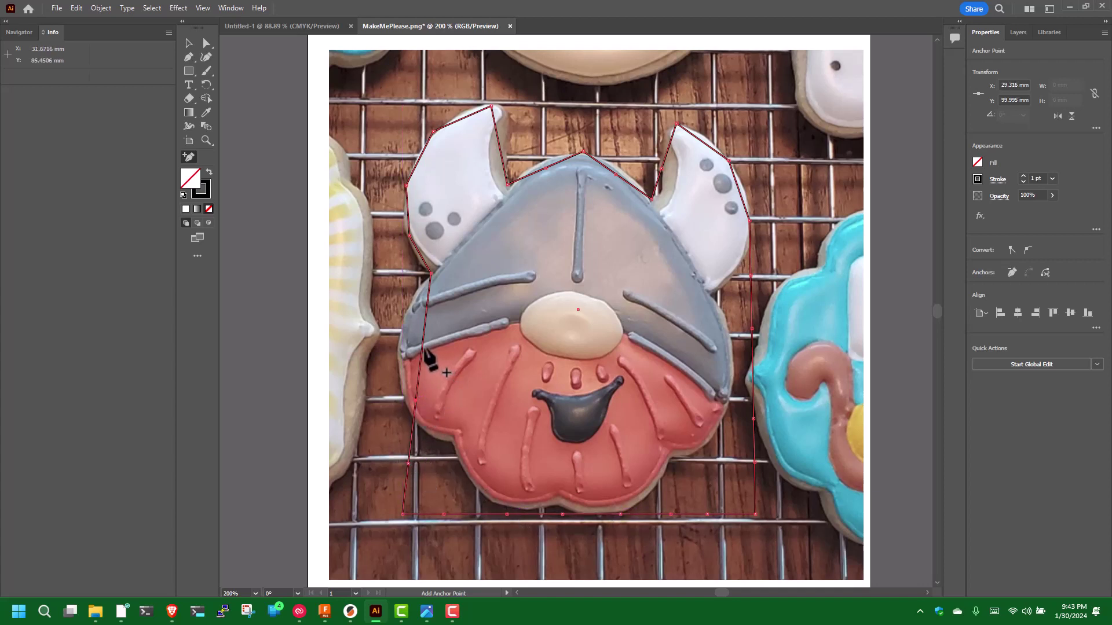
left_click(422, 347)
left_click(426, 310)
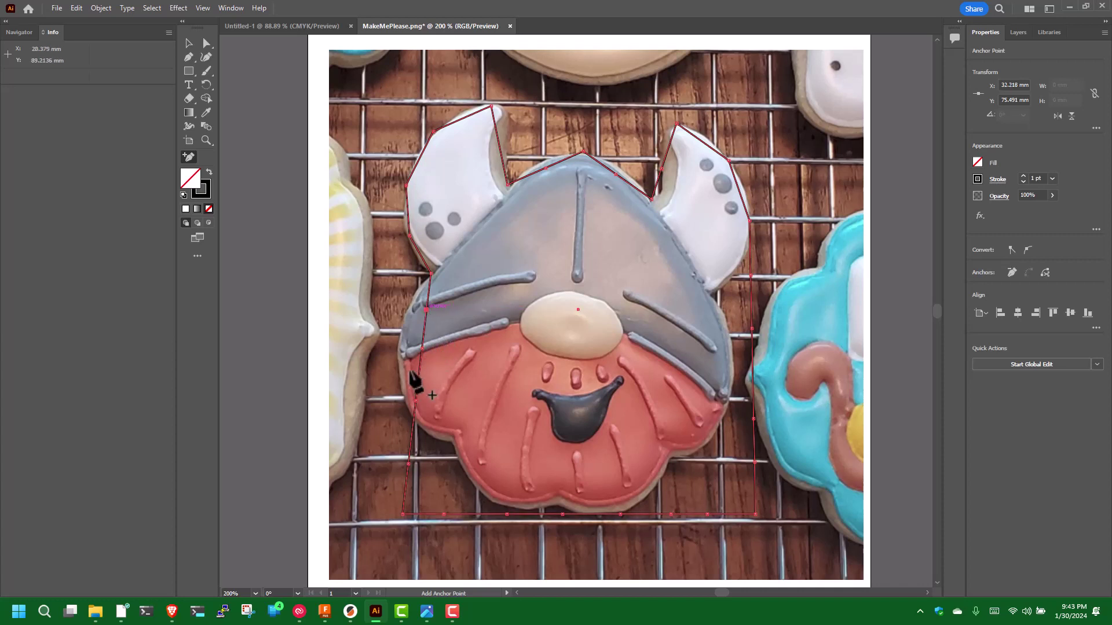
left_click(412, 429)
left_click(419, 369)
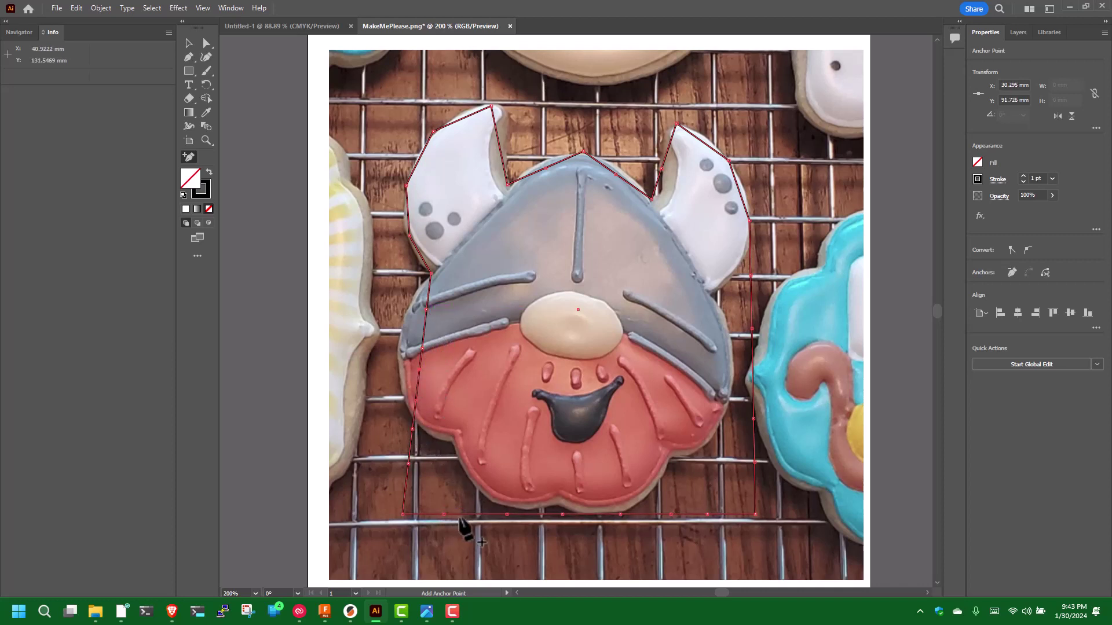
- Pull the left-side and bottom-left anchors onto the cookie's left edge
left_click(207, 43)
left_click_drag(426, 310, 405, 310)
left_click_drag(422, 350, 413, 401)
left_click(415, 432)
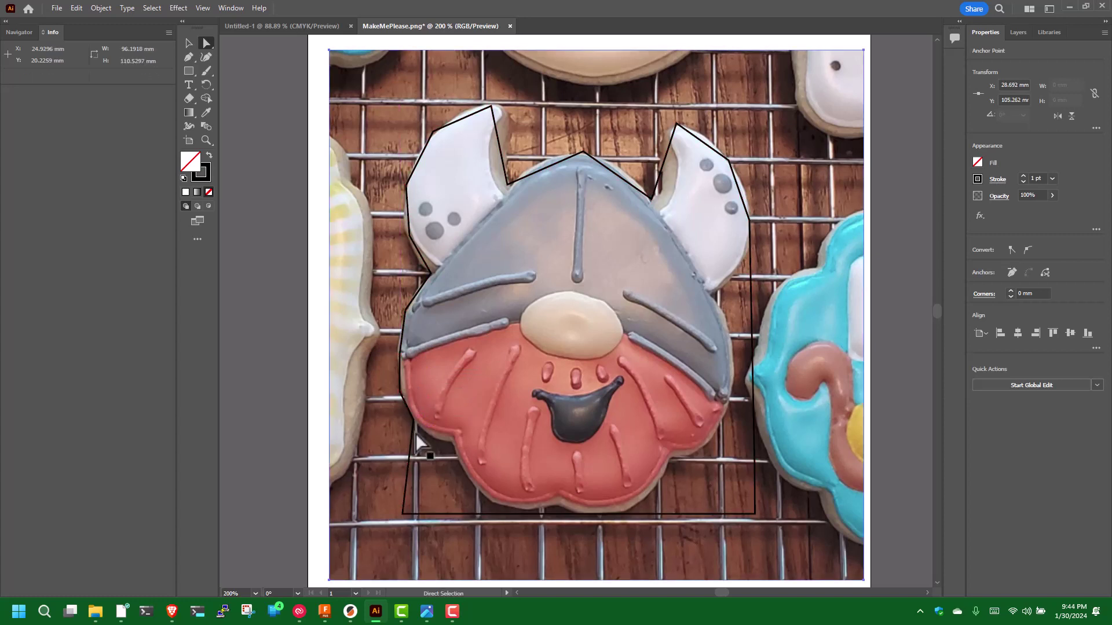
left_click_drag(412, 429, 453, 442)
left_click_drag(403, 513, 489, 502)
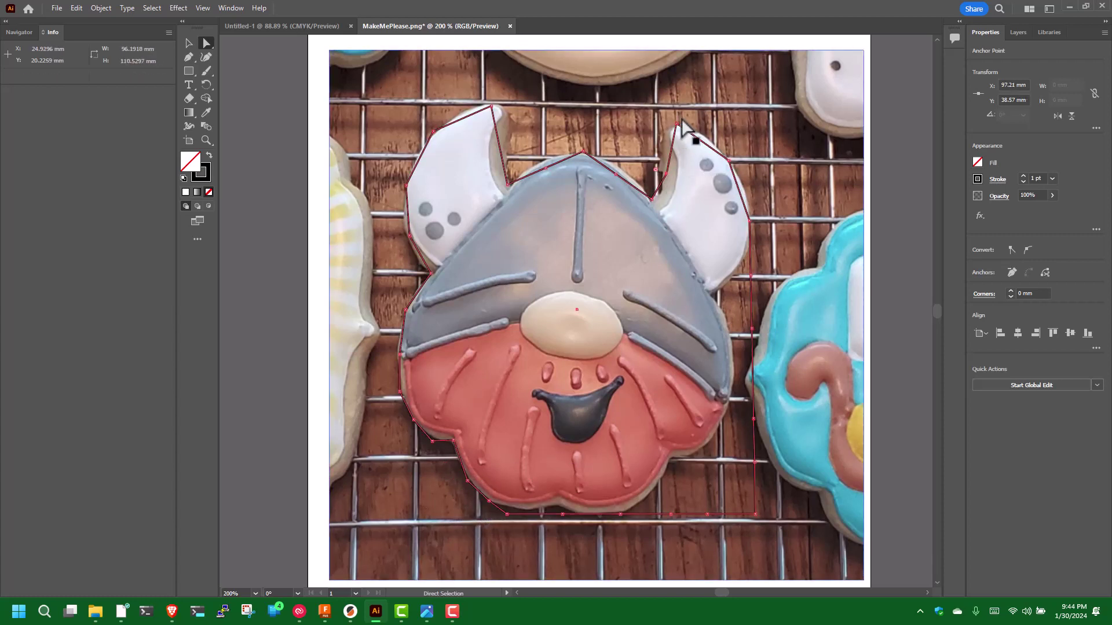
- Fit the anchors around the right horn and upper right side to the cookie outline
left_click_drag(675, 123, 672, 126)
left_click_drag(729, 163, 722, 142)
mouse_move(749, 220)
left_mouse_down()
mouse_move(748, 191)
mouse_move(752, 279)
mouse_move(748, 264)
left_mouse_up()
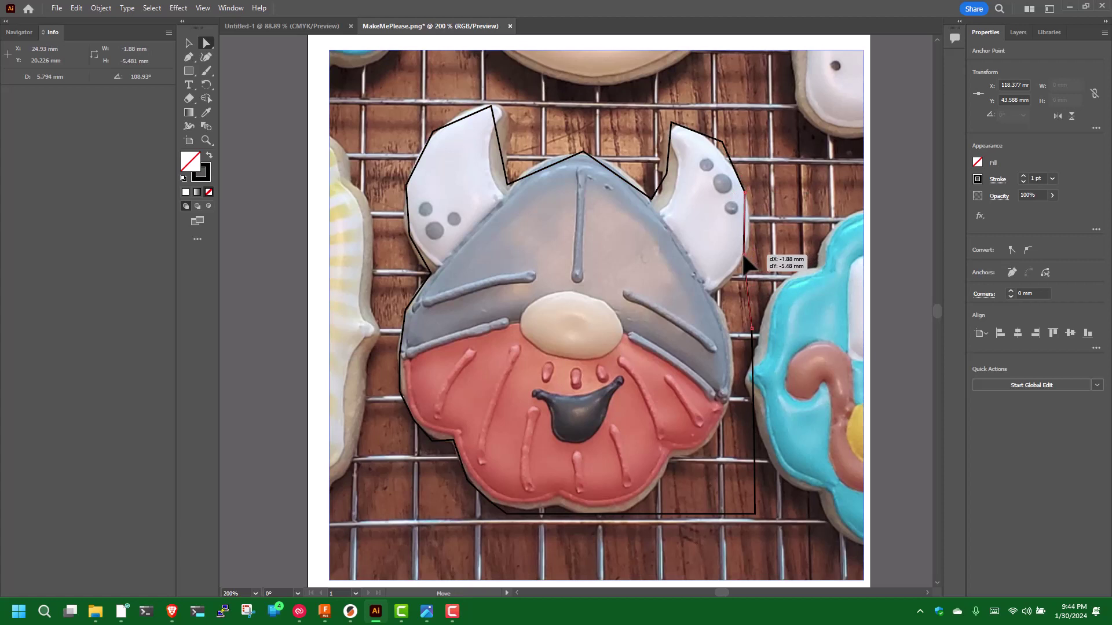
left_click(752, 342)
left_click_drag(753, 329, 717, 295)
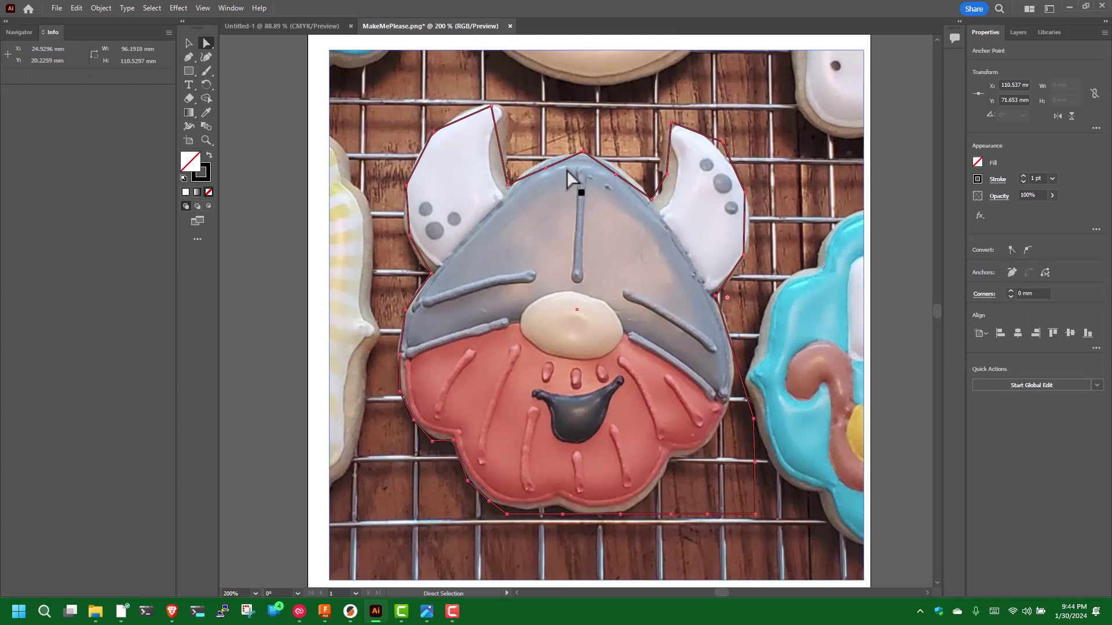
left_click(546, 168)
left_click_drag(616, 177, 621, 175)
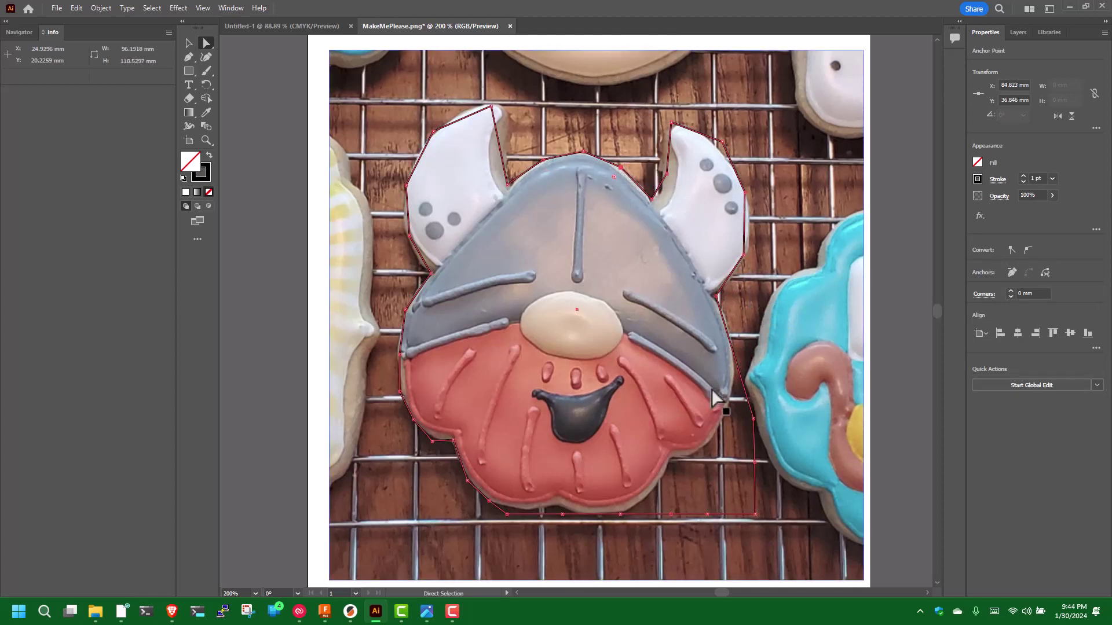
- Pull the lower-right and bottom anchors in to follow the scalloped beard edge
left_click_drag(753, 418, 731, 341)
left_click_drag(756, 467, 730, 413)
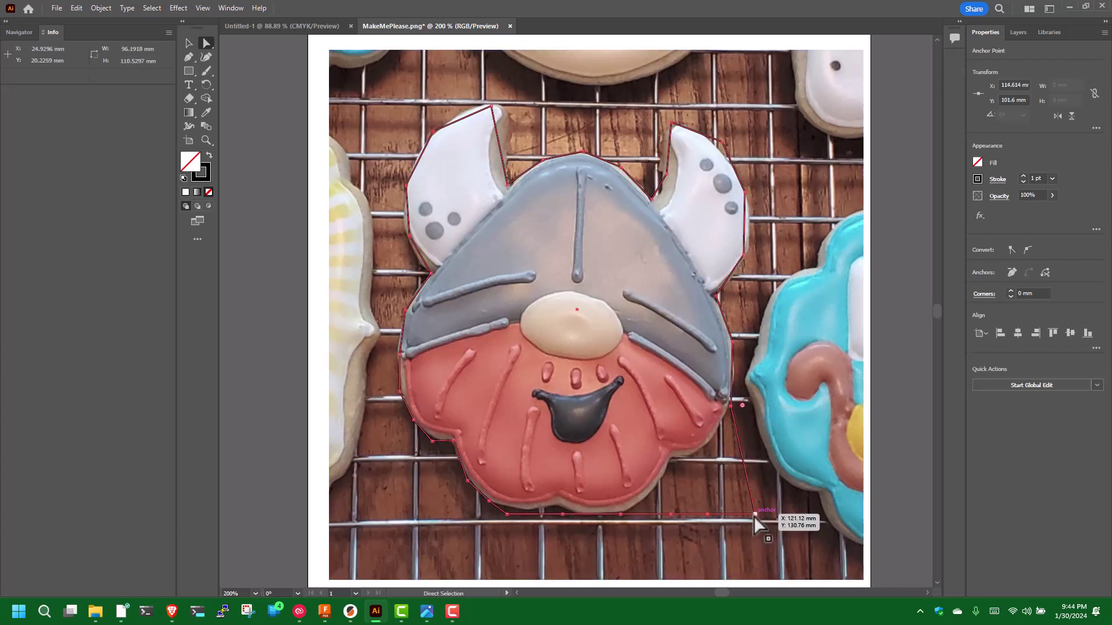
left_click_drag(755, 514, 714, 450)
left_click_drag(710, 510, 676, 457)
left_click_drag(672, 515, 656, 490)
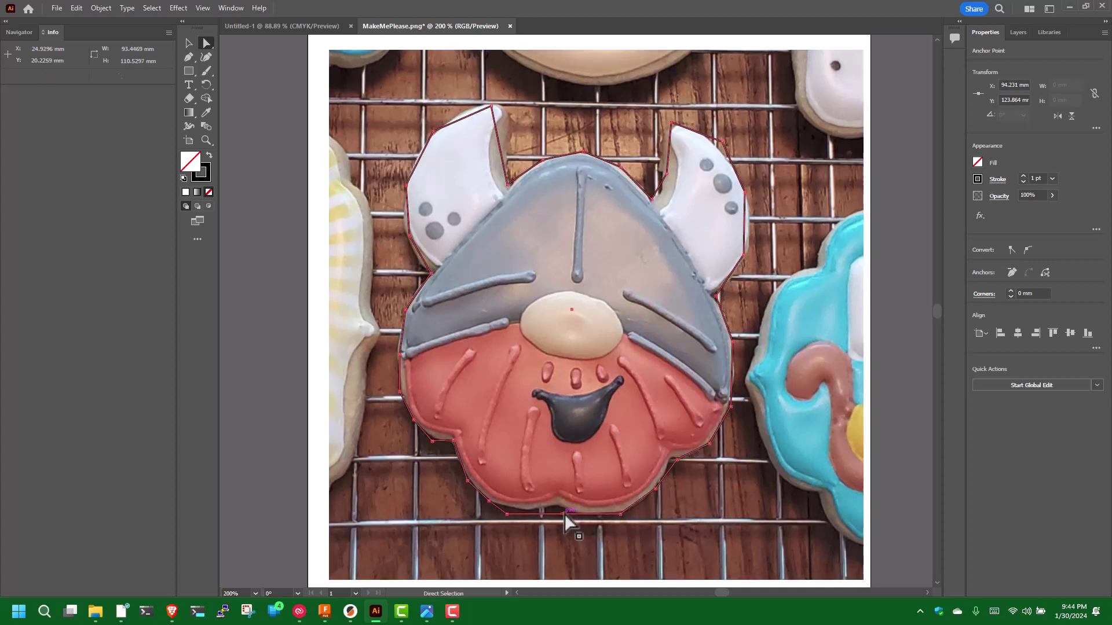
left_click_drag(563, 514, 556, 505)
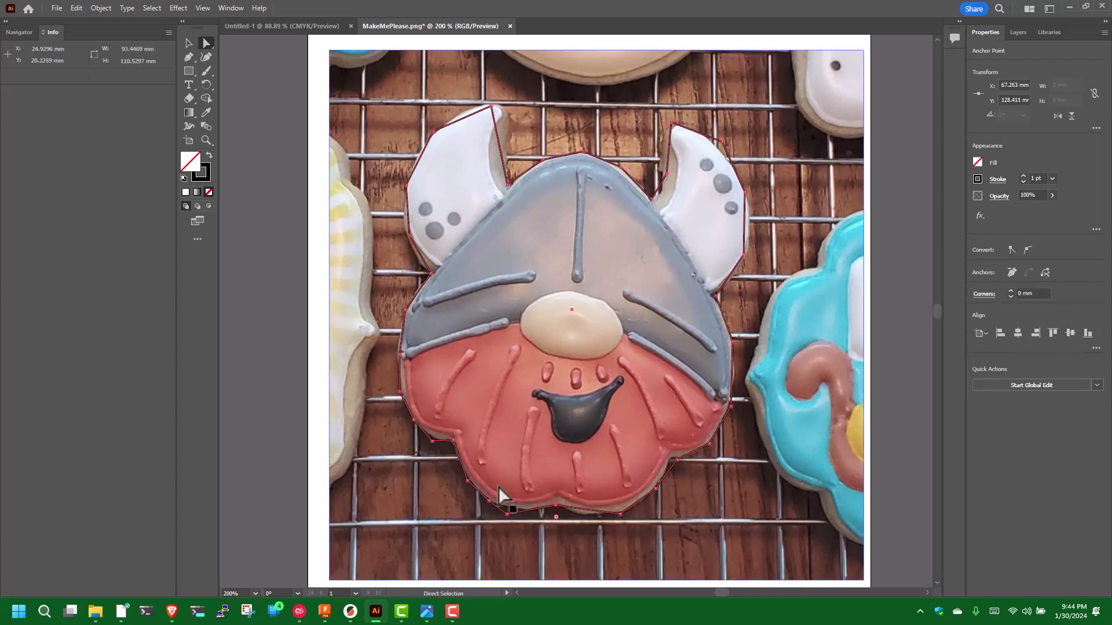
- Add an anchor on the bottom edge and pull a bottom anchor onto the cookie's edge
left_click(194, 238)
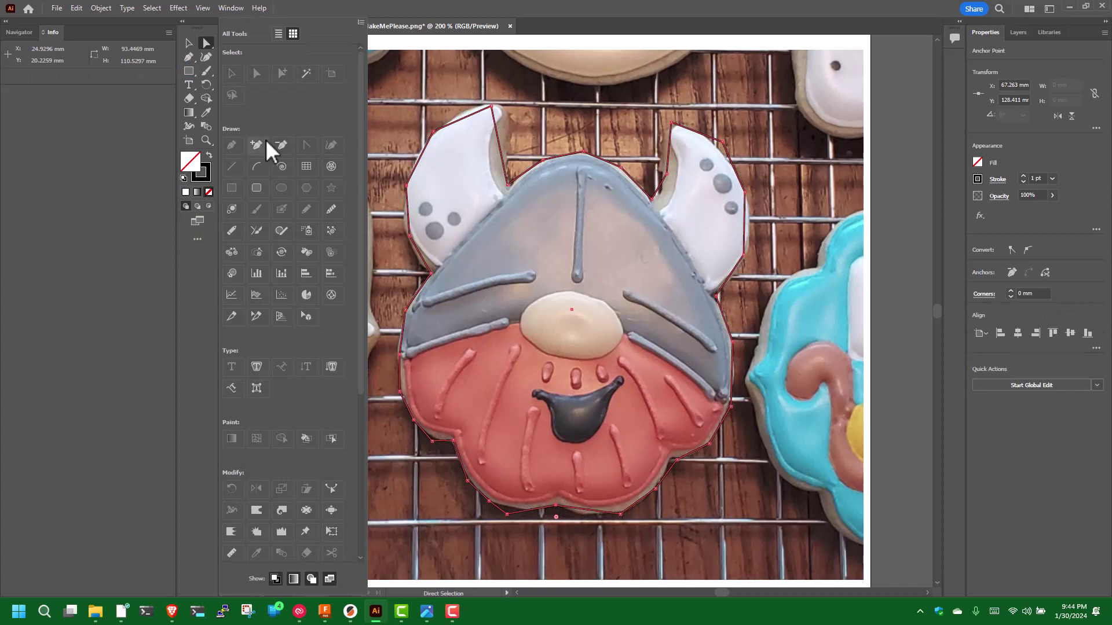
left_click(530, 510)
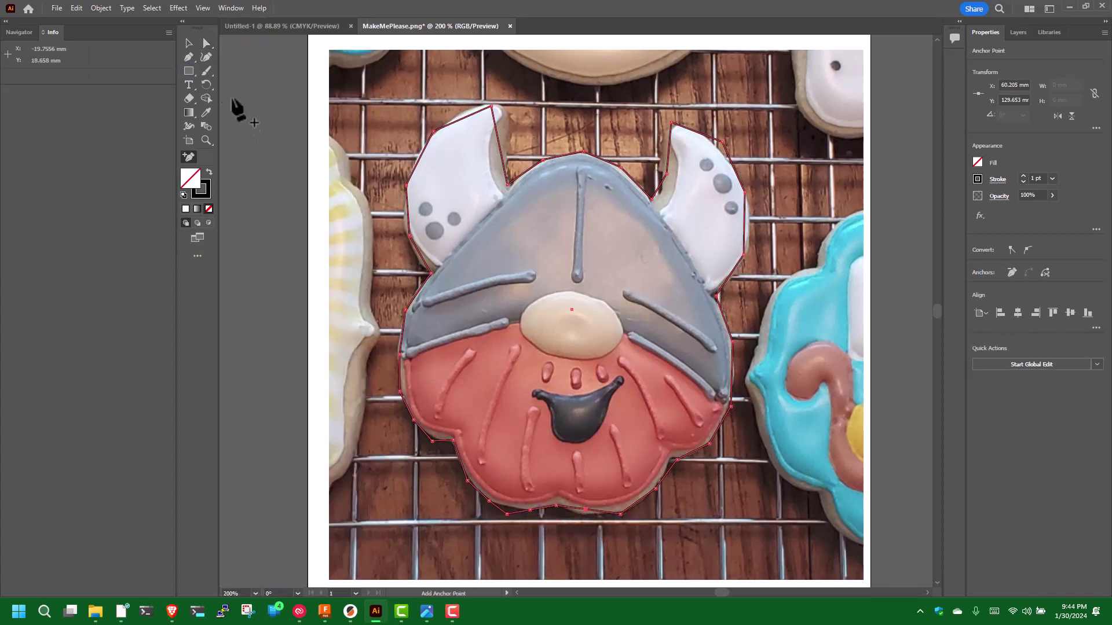
left_click(207, 44)
left_click(508, 513)
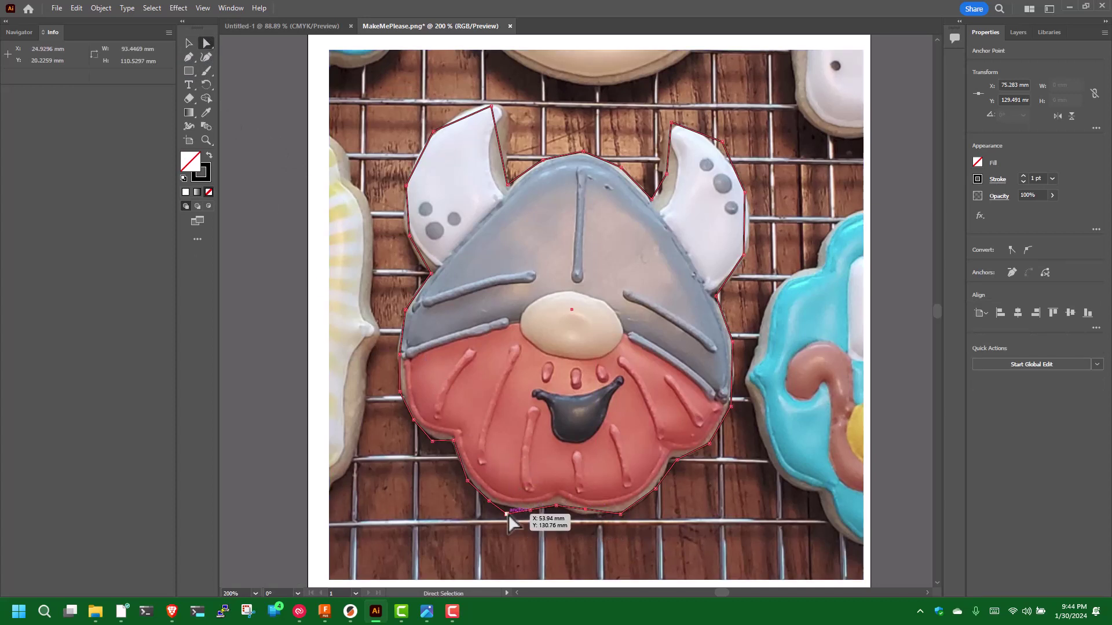
left_click(556, 507)
left_click_drag(556, 508, 577, 516)
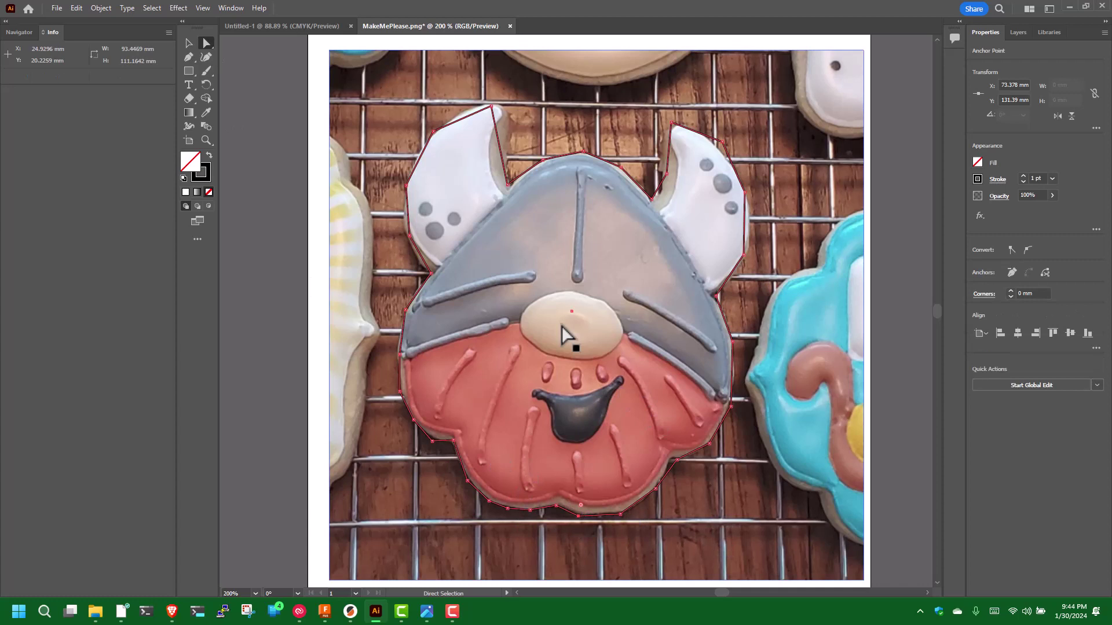
- Add anchors on the left horn and drag them onto its tip and inner notch
left_click(197, 239)
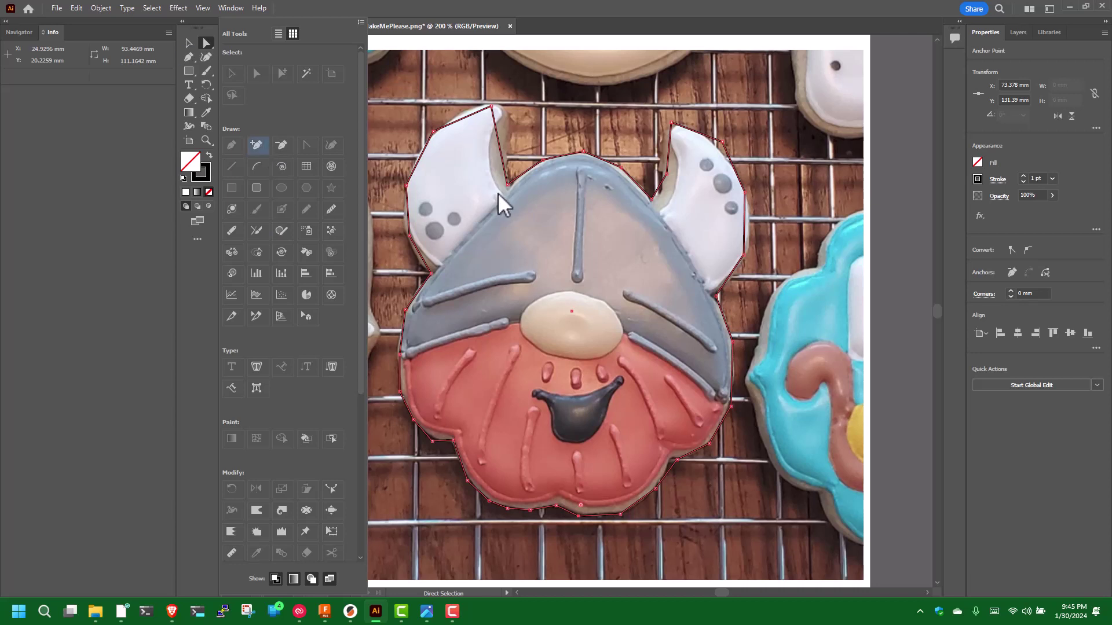
left_click(499, 152)
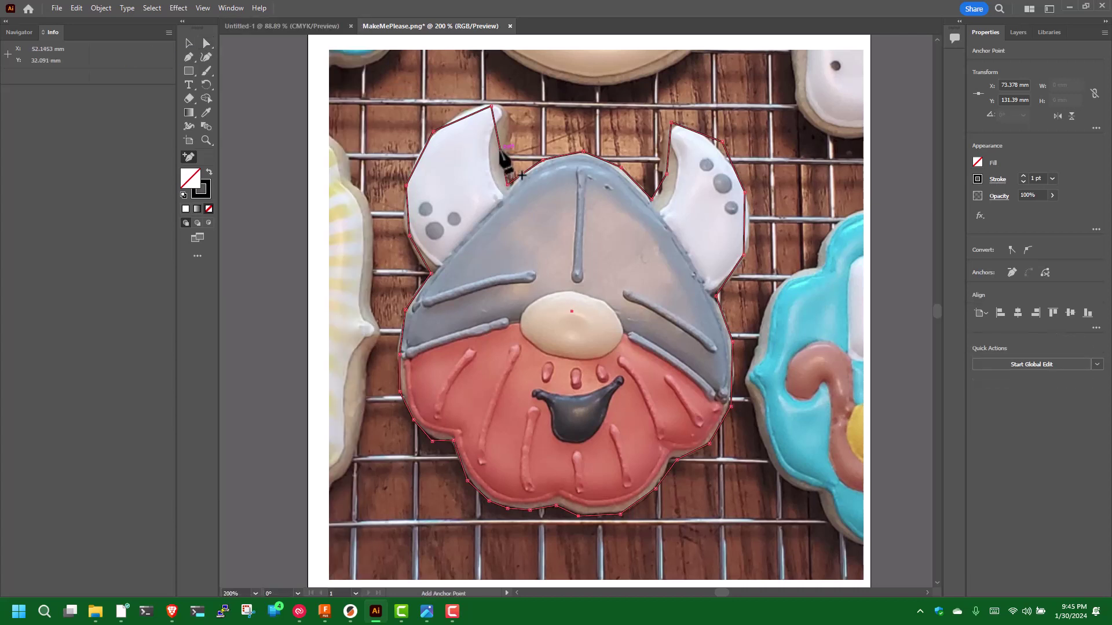
left_click(499, 153)
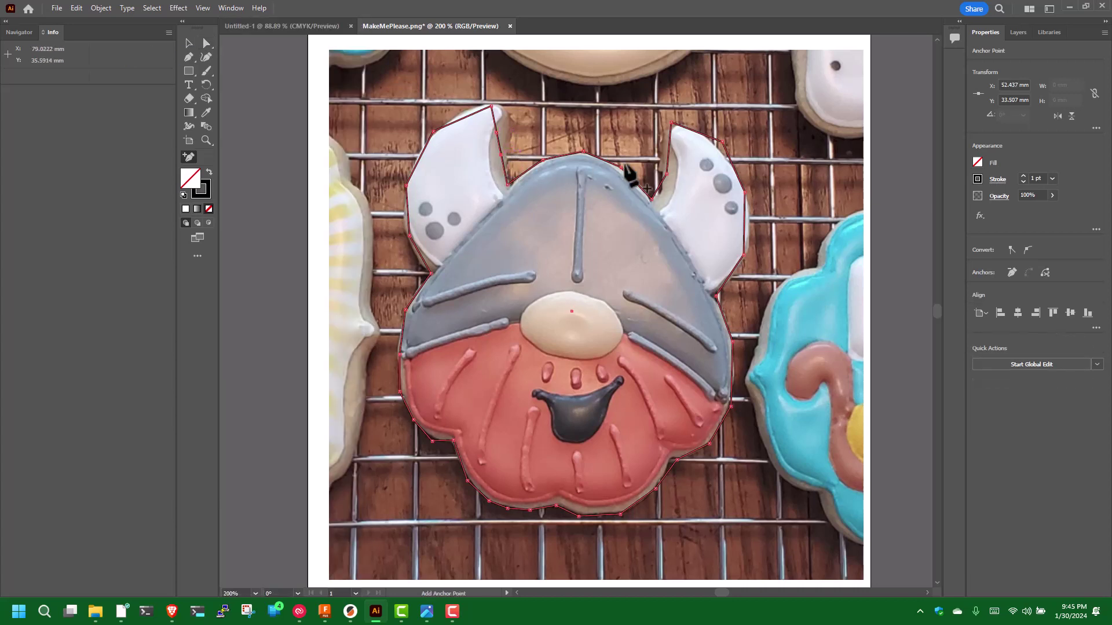
left_click(463, 117)
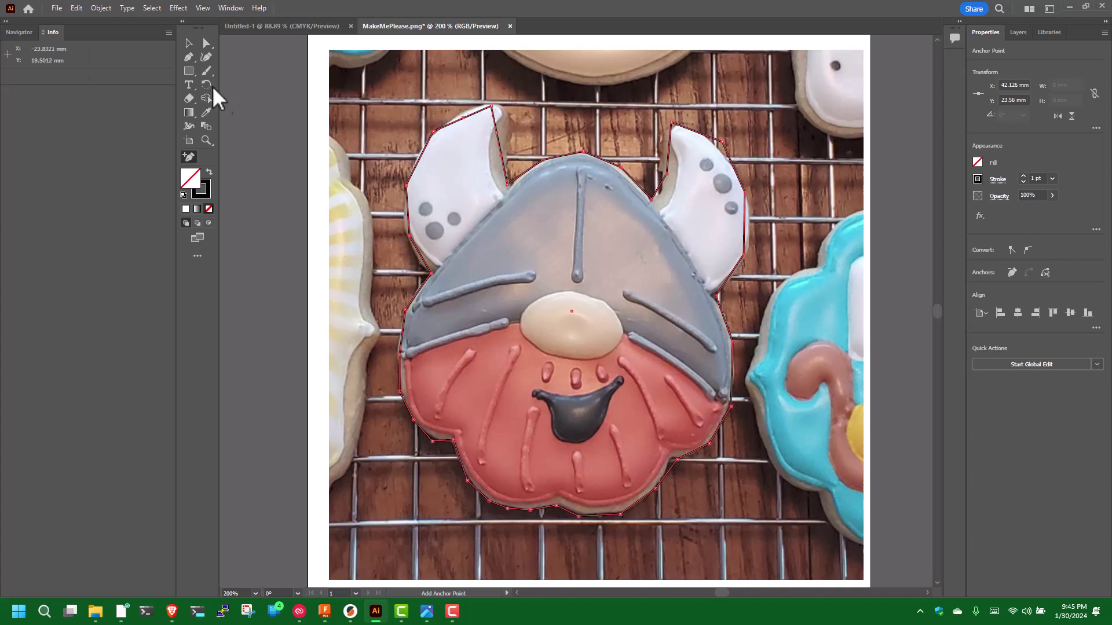
left_click(207, 43)
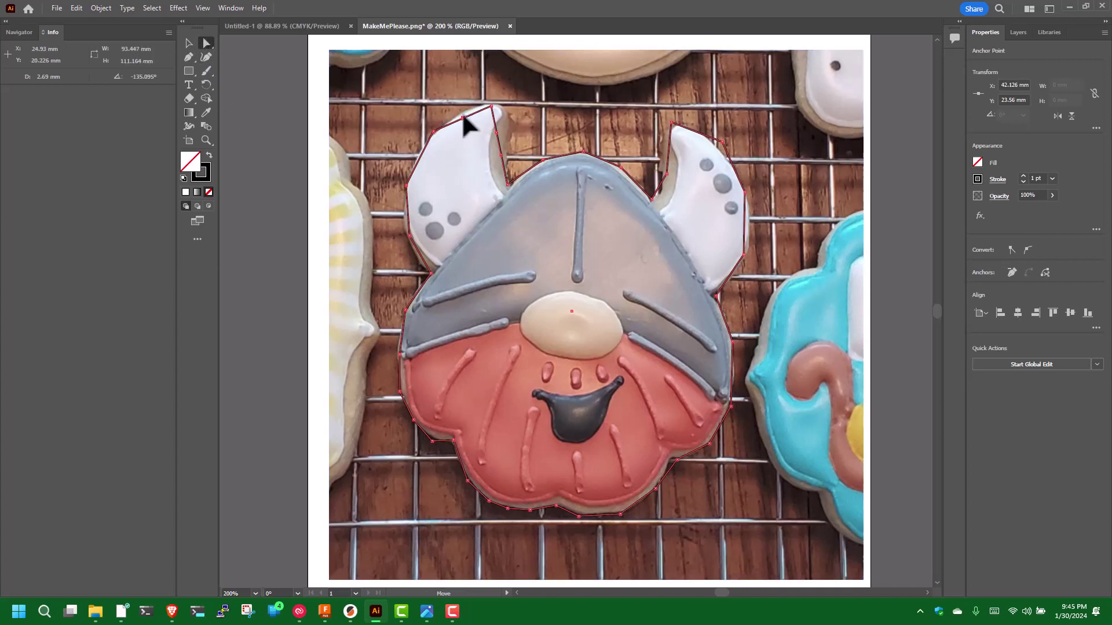
left_click_drag(464, 117, 499, 158)
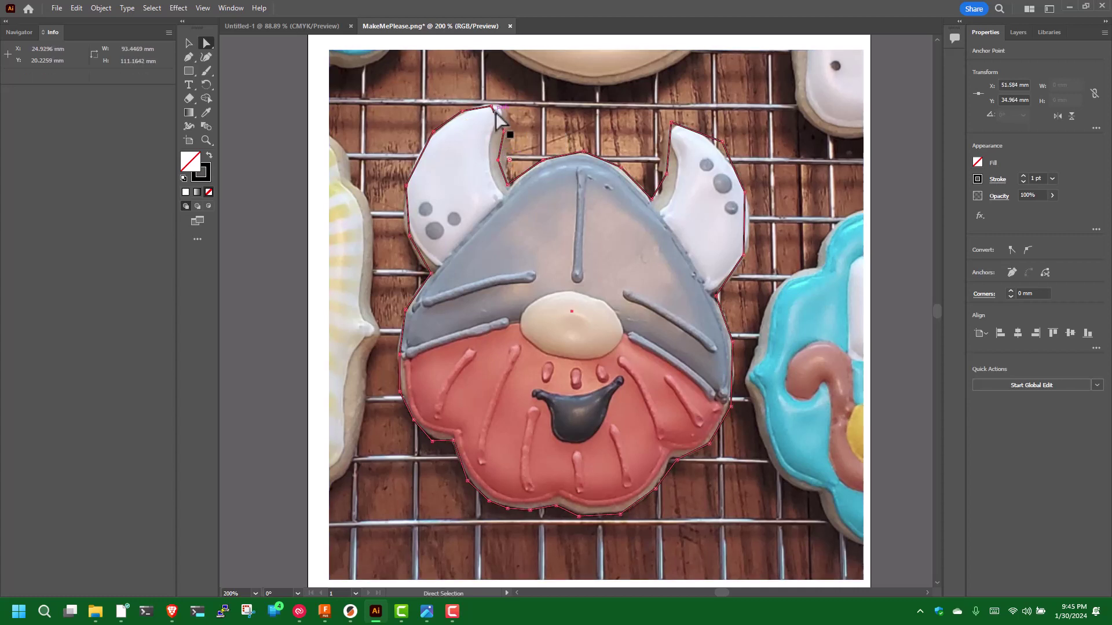
left_click_drag(492, 107, 498, 105)
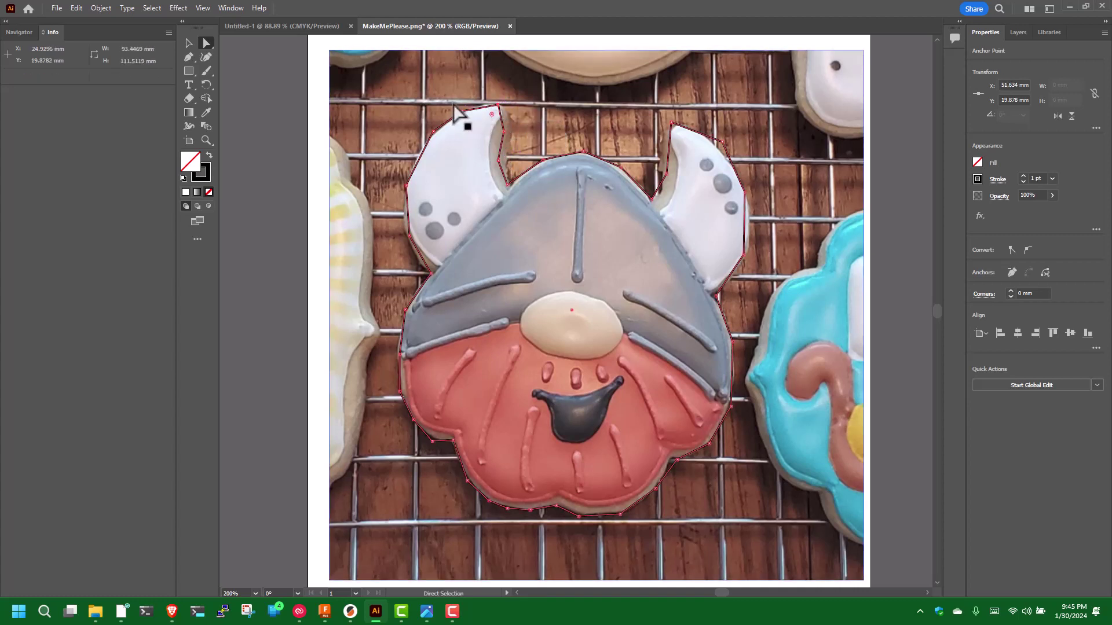
left_click(502, 149)
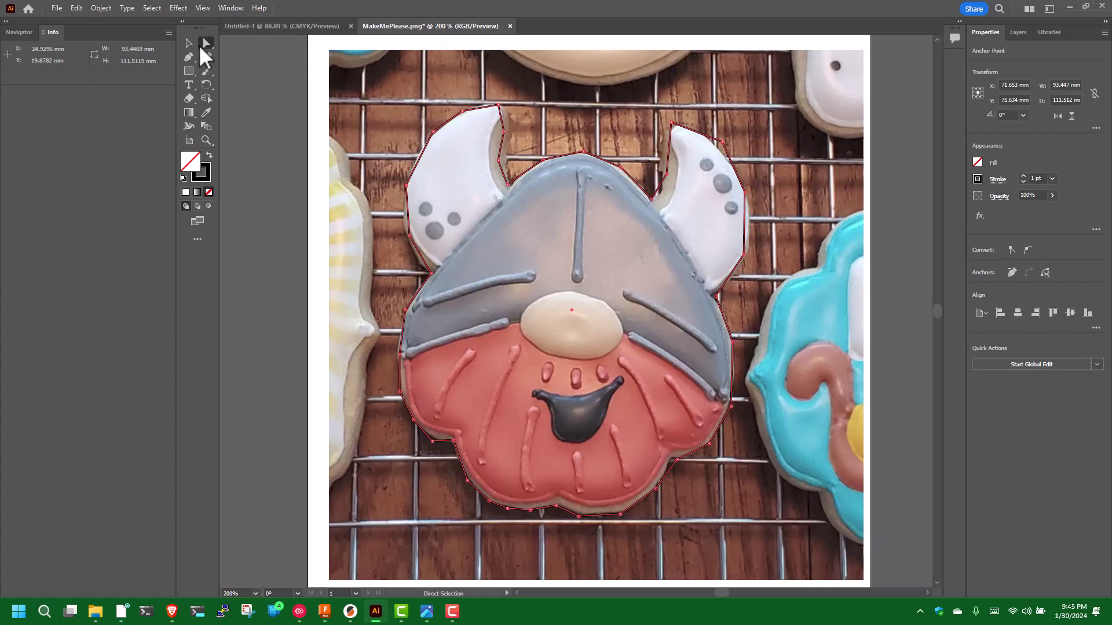
- Rub the Smooth Tool along the outline to turn its straight segments into flowing curves
key("v")
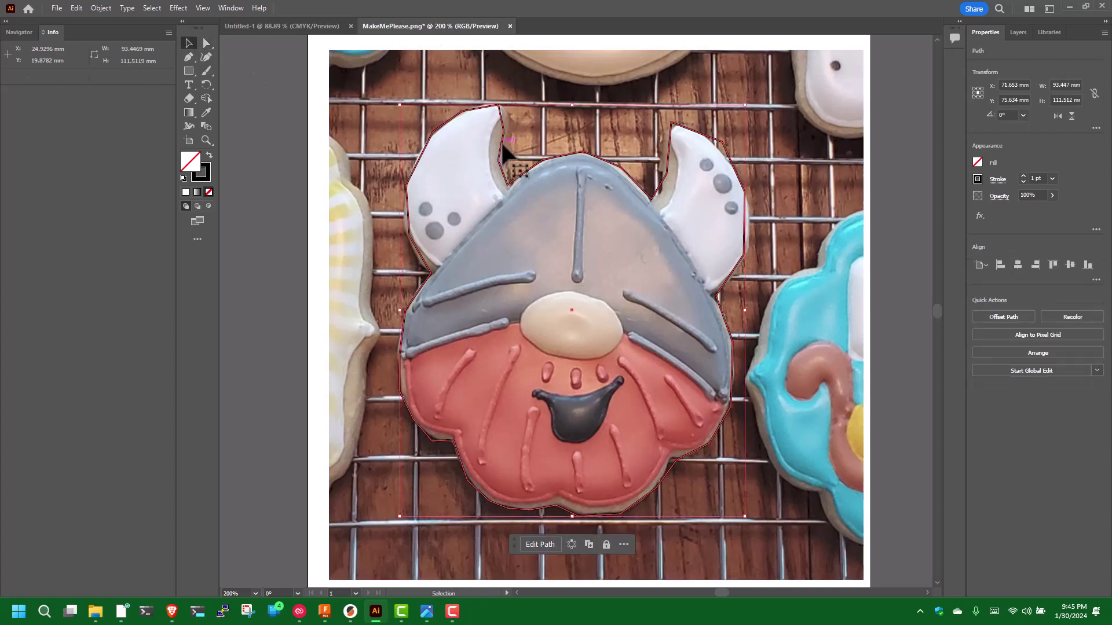
left_click(207, 43)
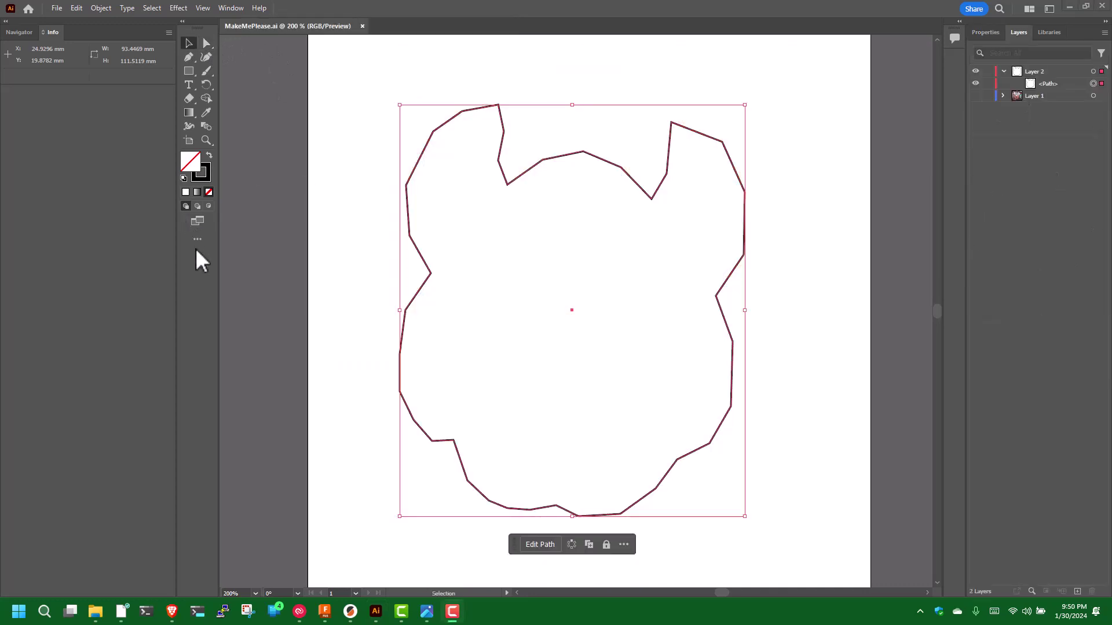
left_click(198, 239)
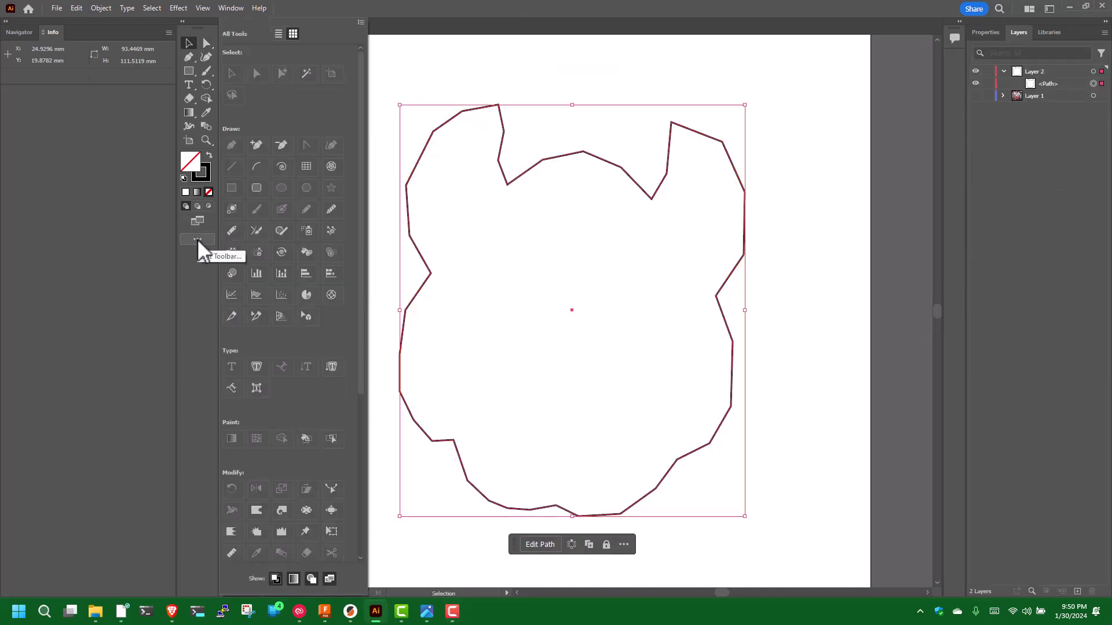
left_click(330, 210)
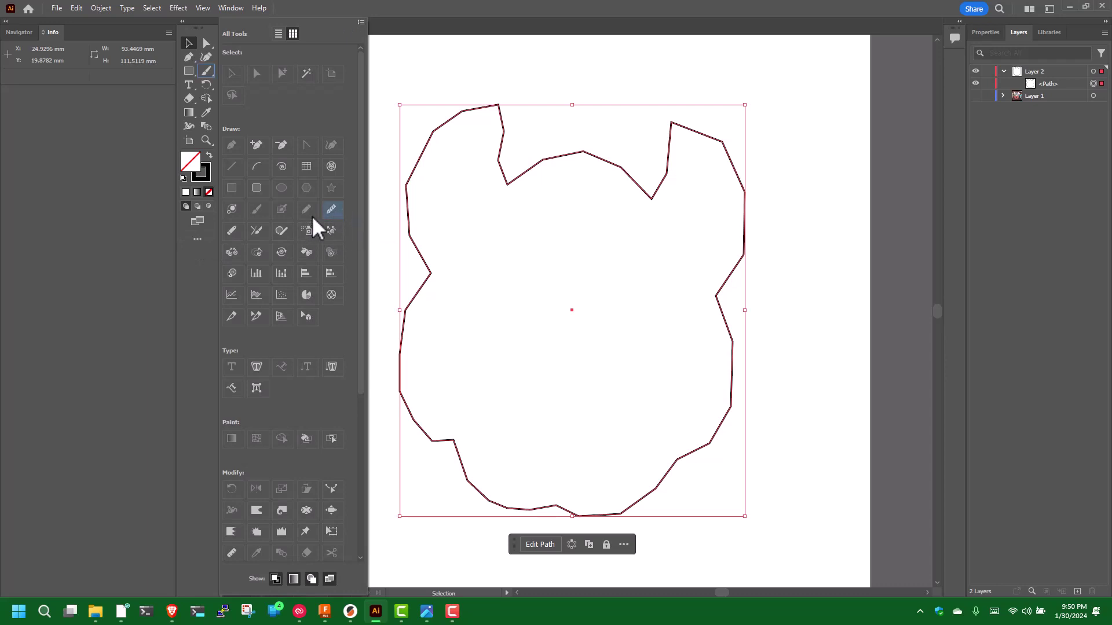
mouse_move(415, 181)
left_mouse_down()
mouse_move(409, 168)
mouse_move(406, 187)
left_mouse_up()
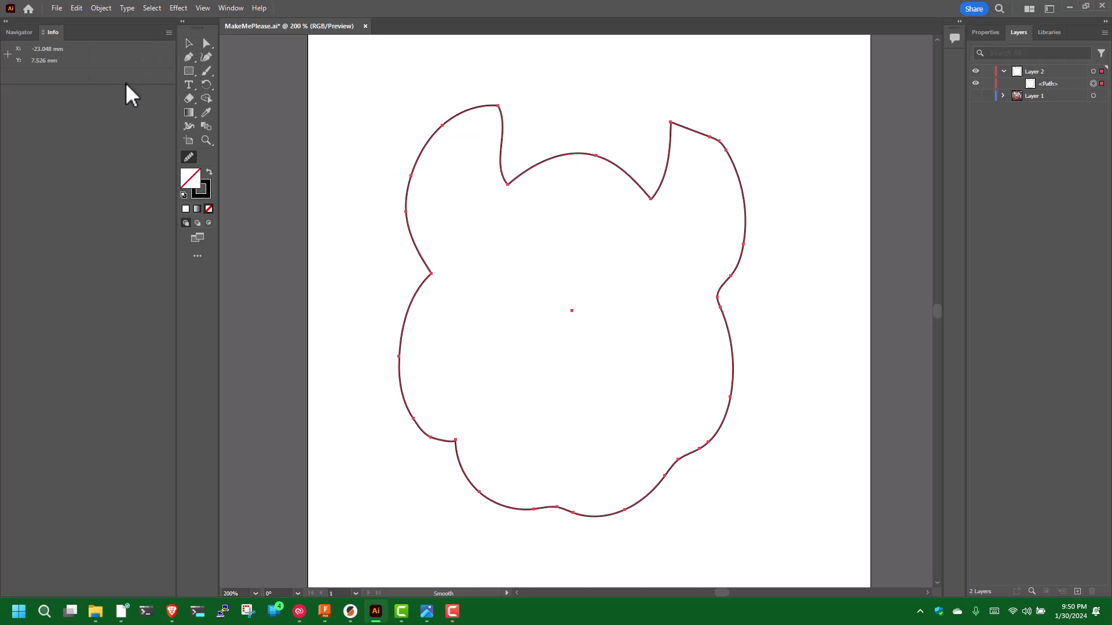
left_click(64, 7)
- Export the outline as MakeMePlease.dxf, replacing the old file, and resave MakeMePlease.ai
left_click(91, 116)
left_click(58, 7)
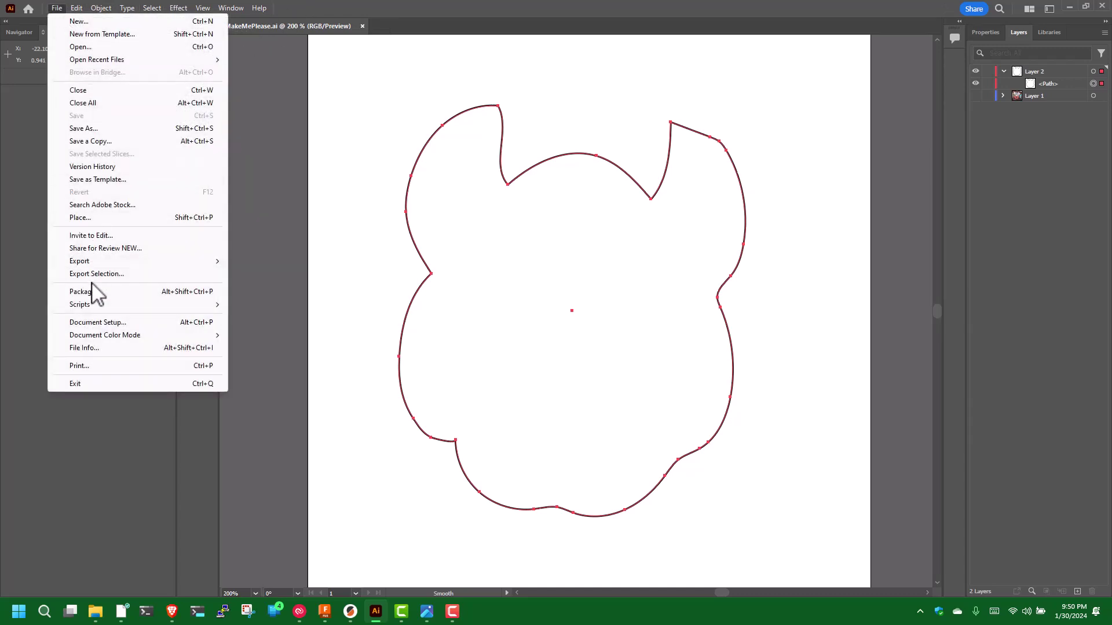
mouse_move(100, 261)
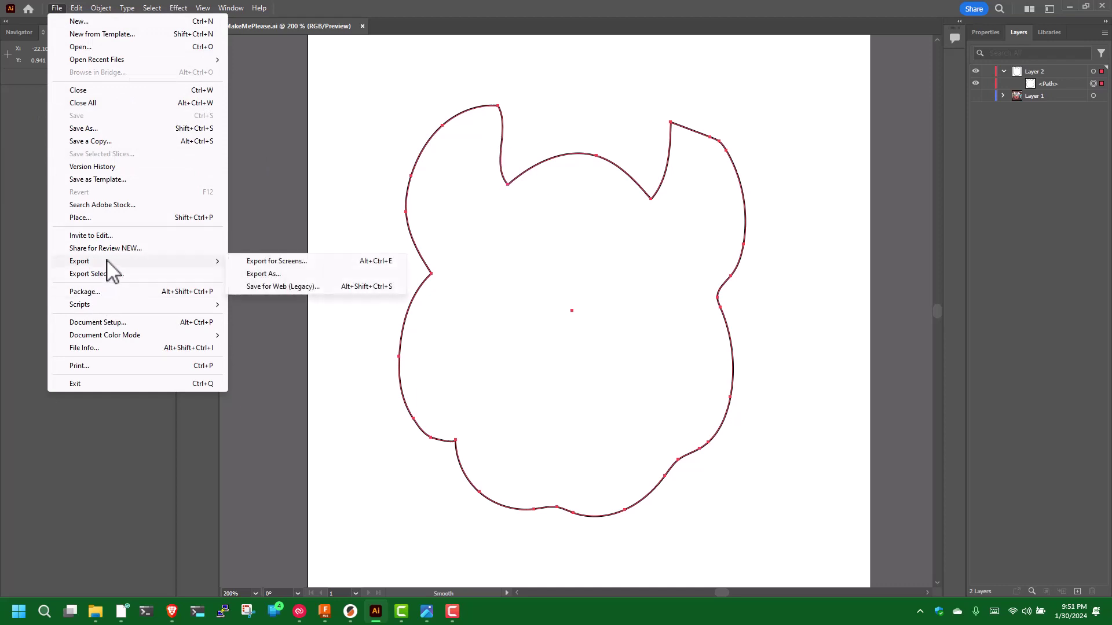
left_click(284, 273)
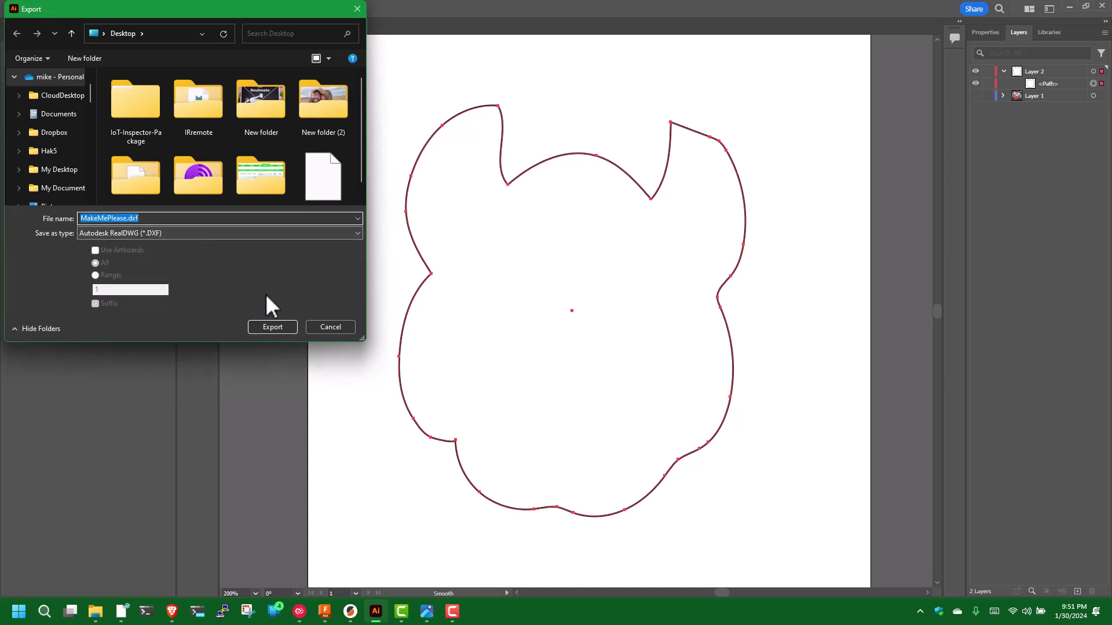
left_click(272, 325)
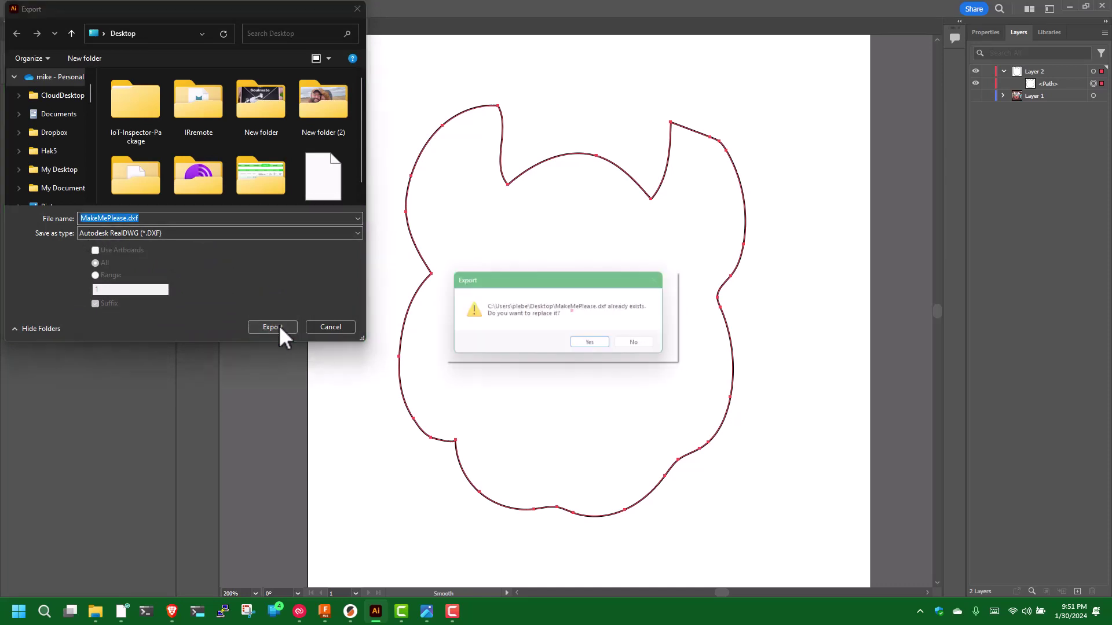
left_click(594, 345)
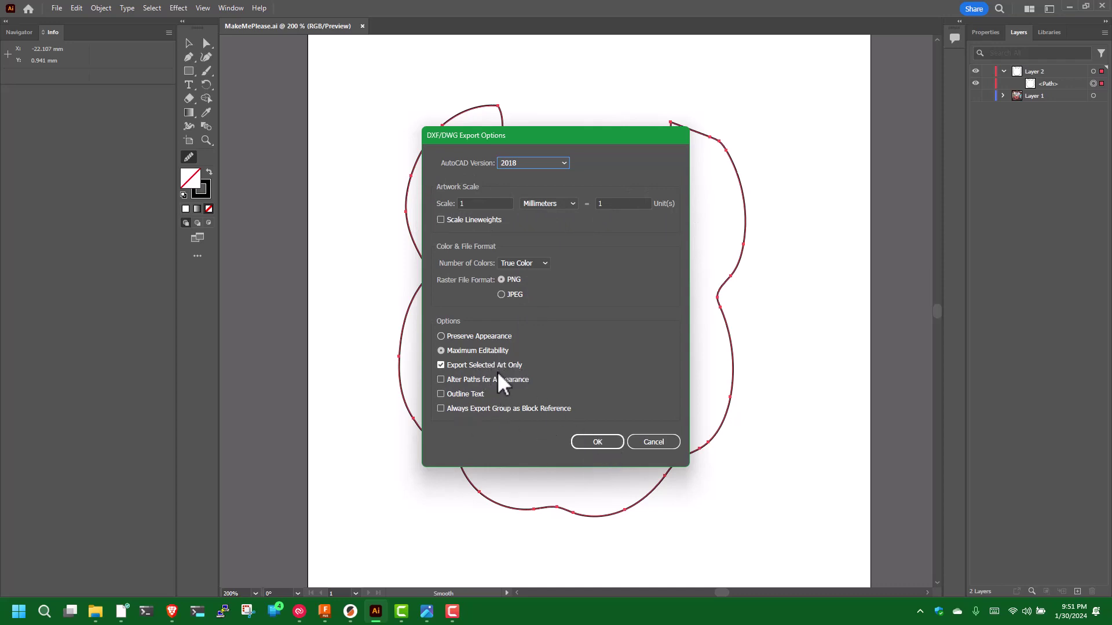
left_click(596, 442)
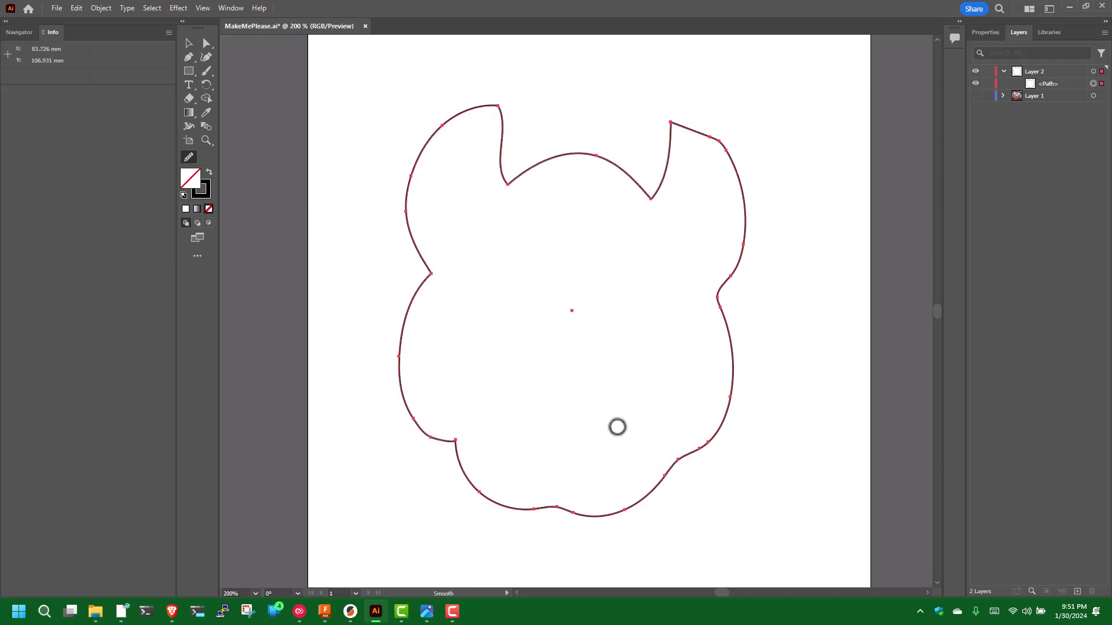
left_click(57, 8)
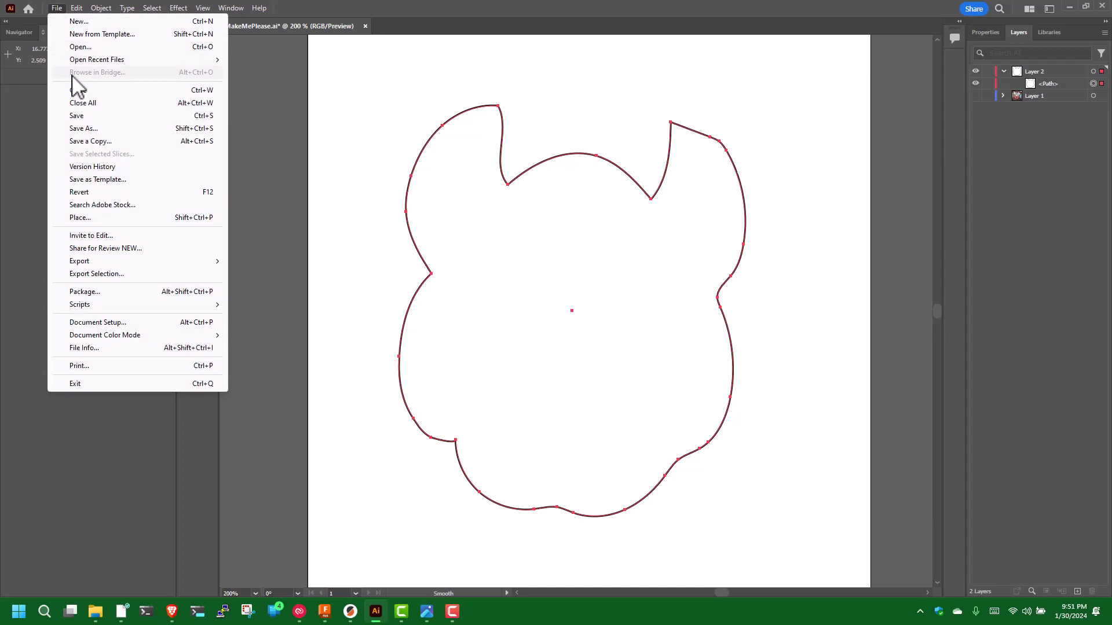
left_click(85, 116)
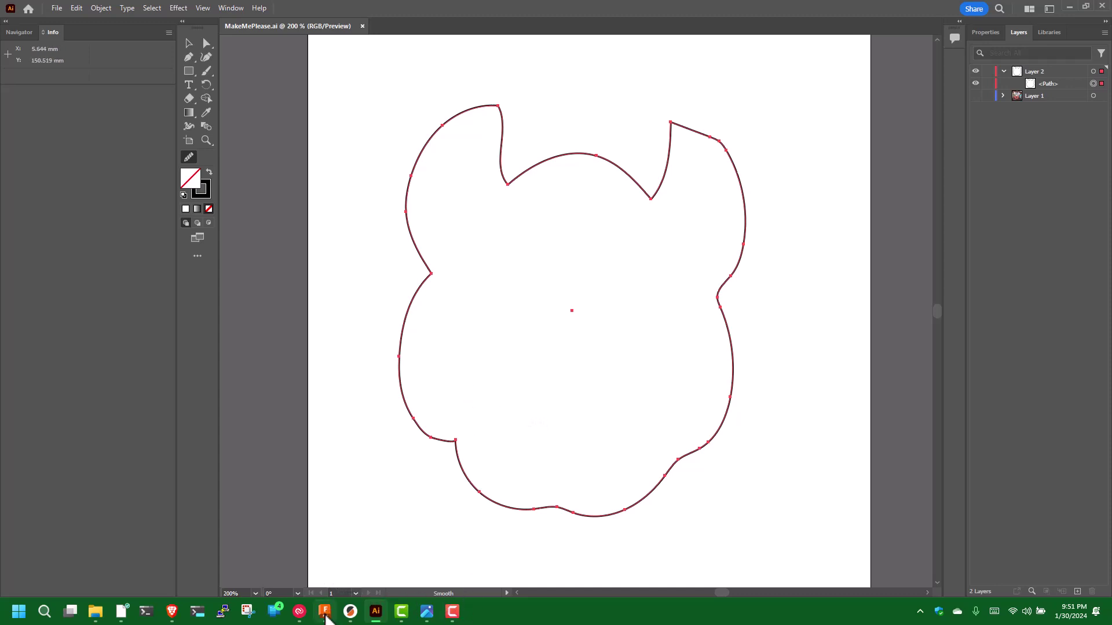
- Back in Fusion, switch to the Front view and start a sketch on the XY origin plane
mouse_move(326, 618)
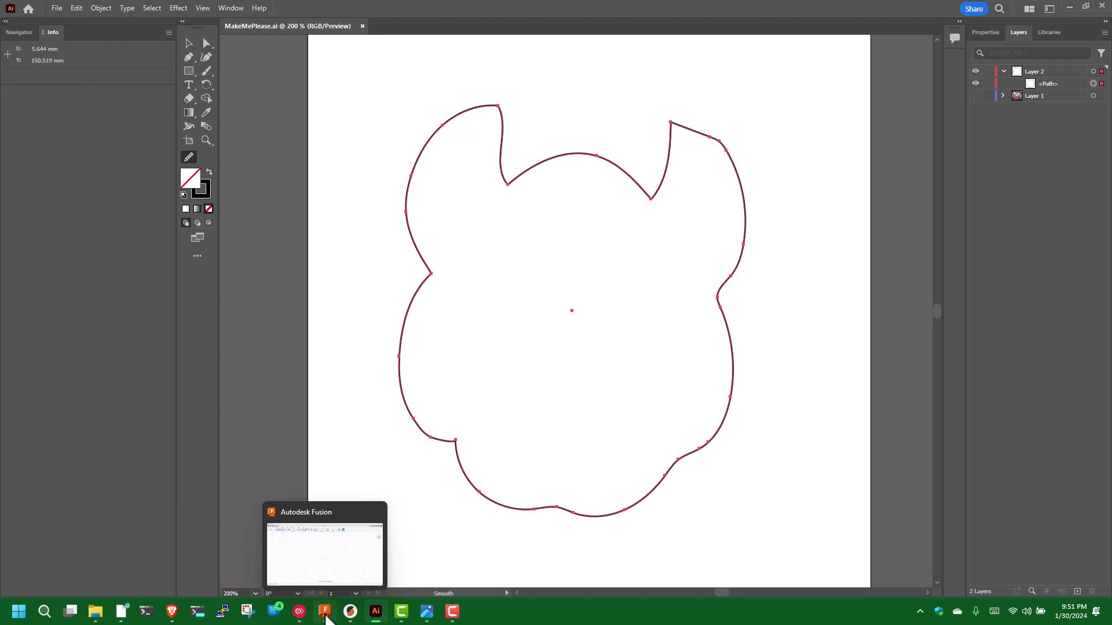
key("alt+Tab")
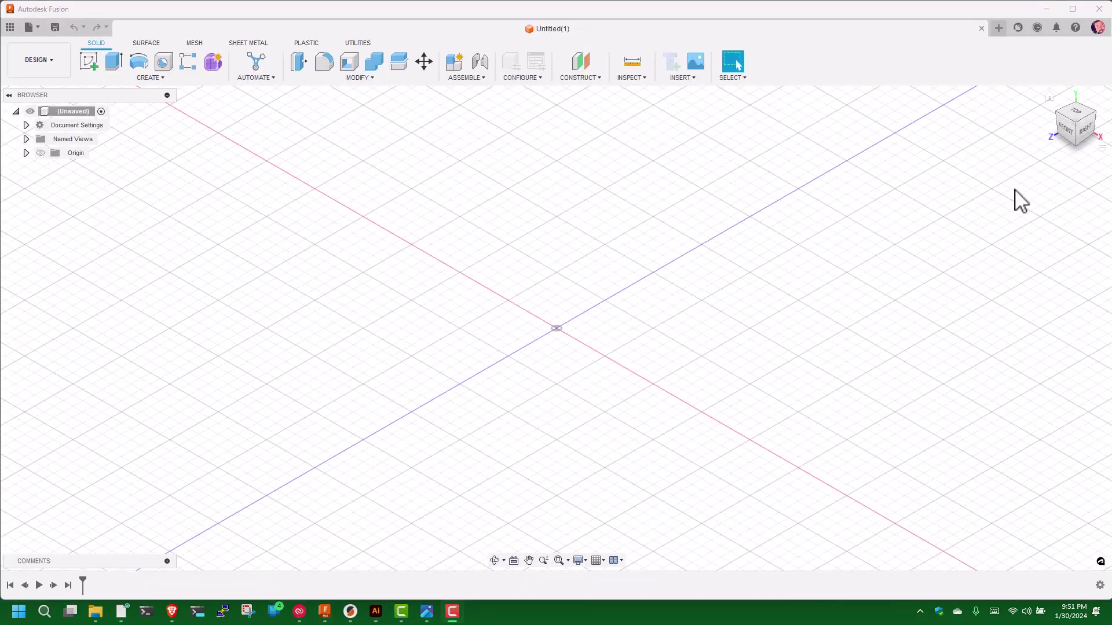
left_click(1065, 129)
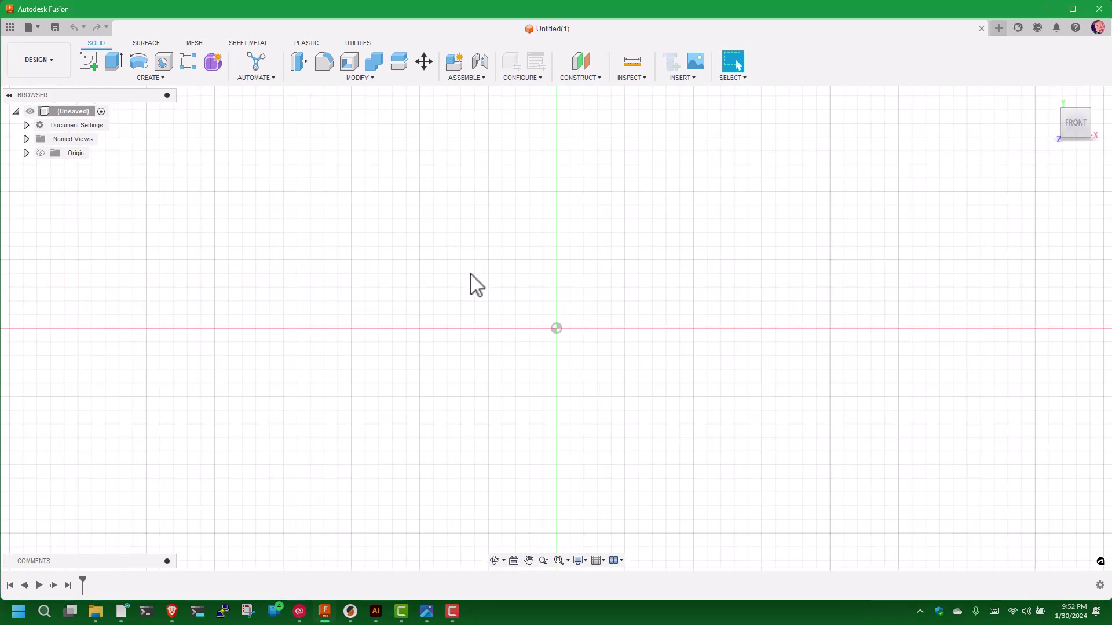
left_click(148, 78)
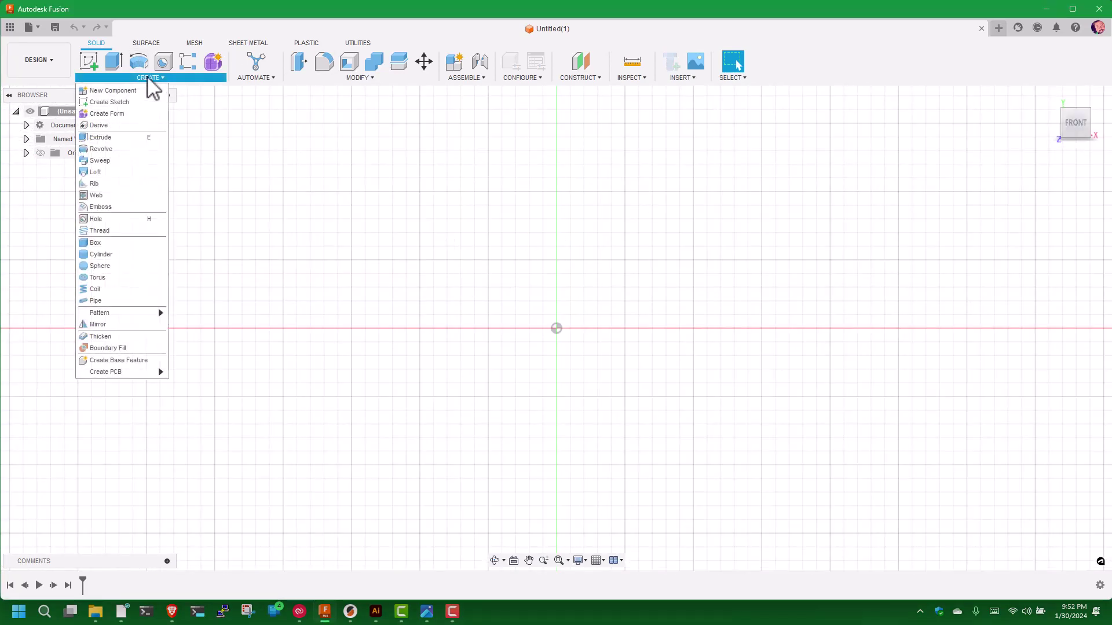
left_click(114, 105)
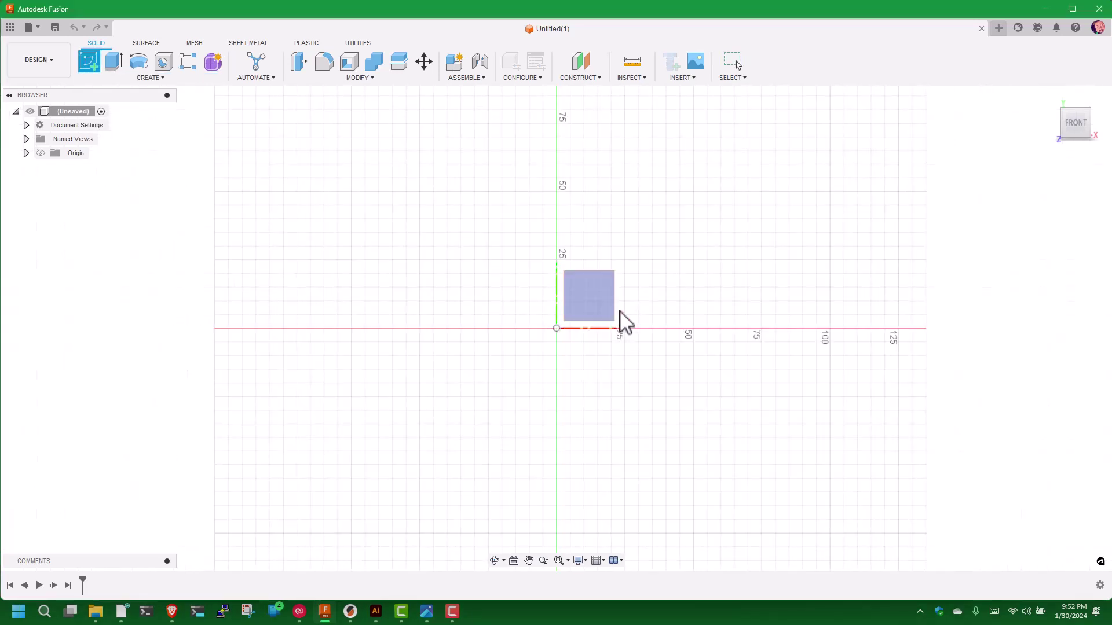
left_click(593, 299)
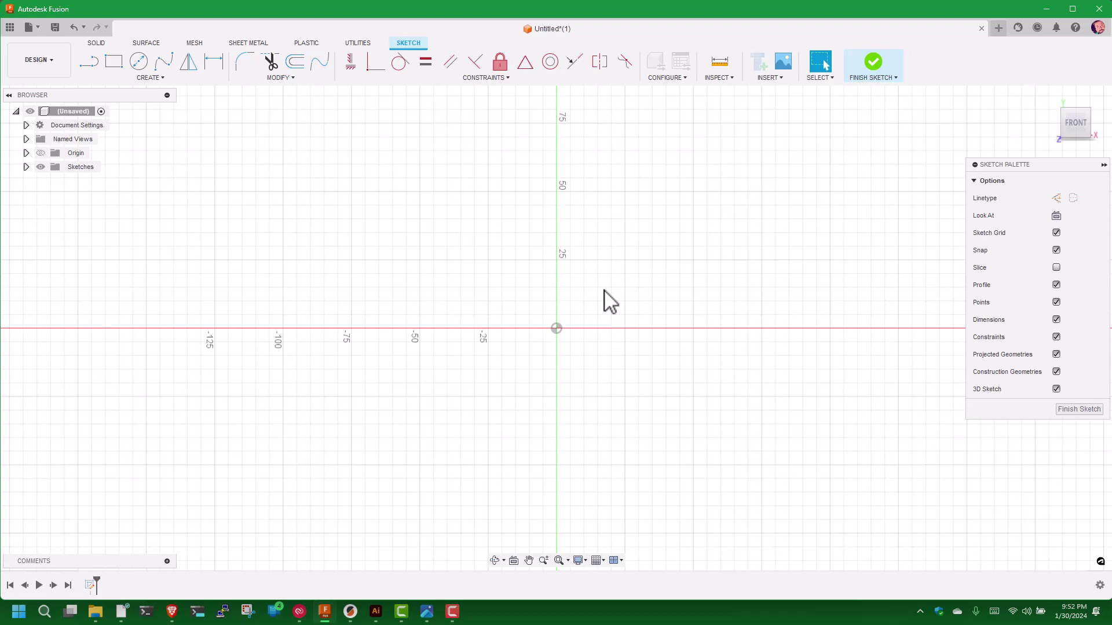
- Insert the MakeMePlease.dxf file from the computer into the front-plane sketch
left_click(782, 78)
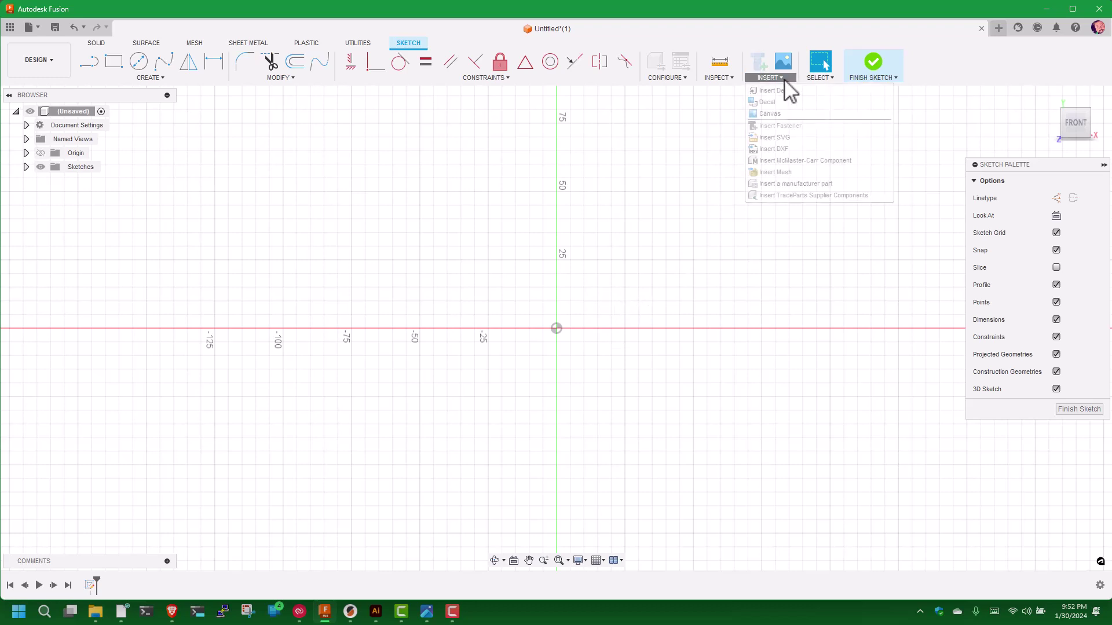
left_click(774, 149)
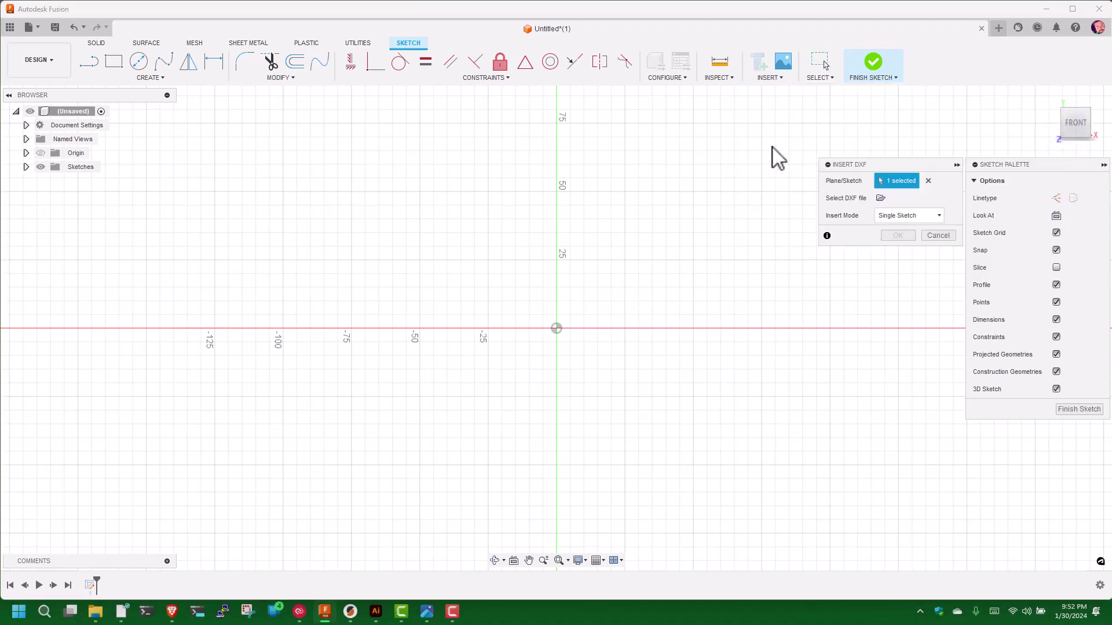
left_click(881, 198)
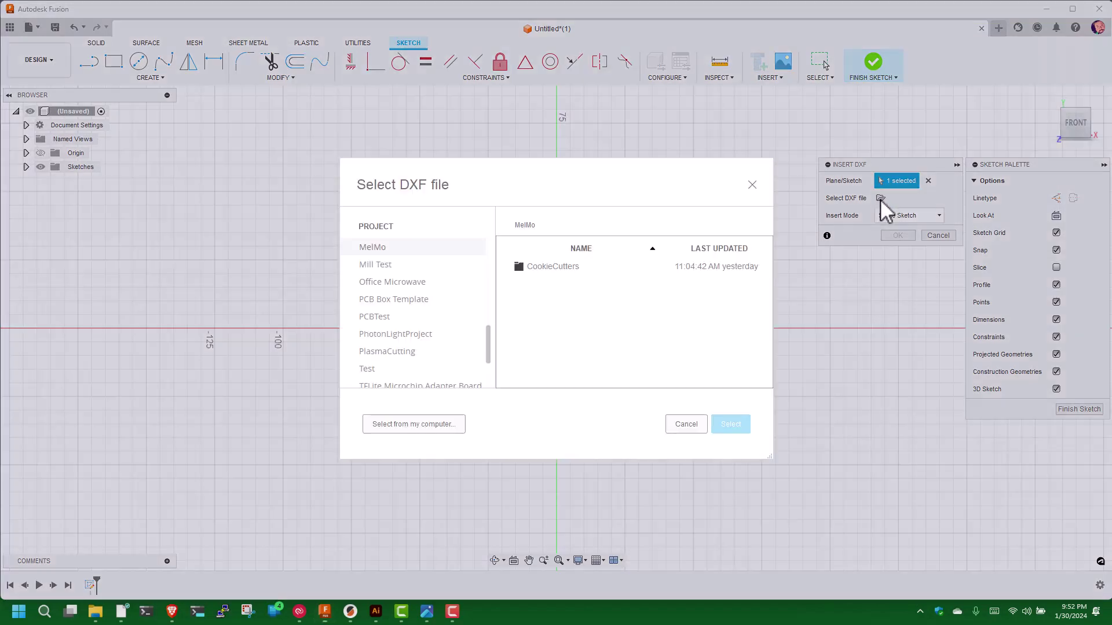
left_click(414, 425)
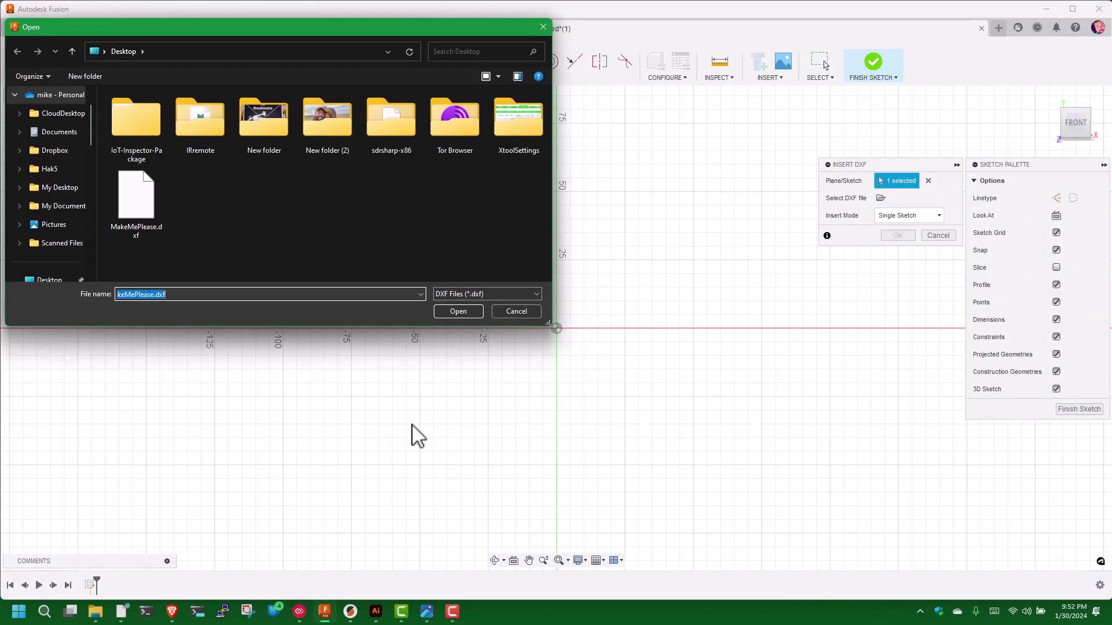
double_click(137, 203)
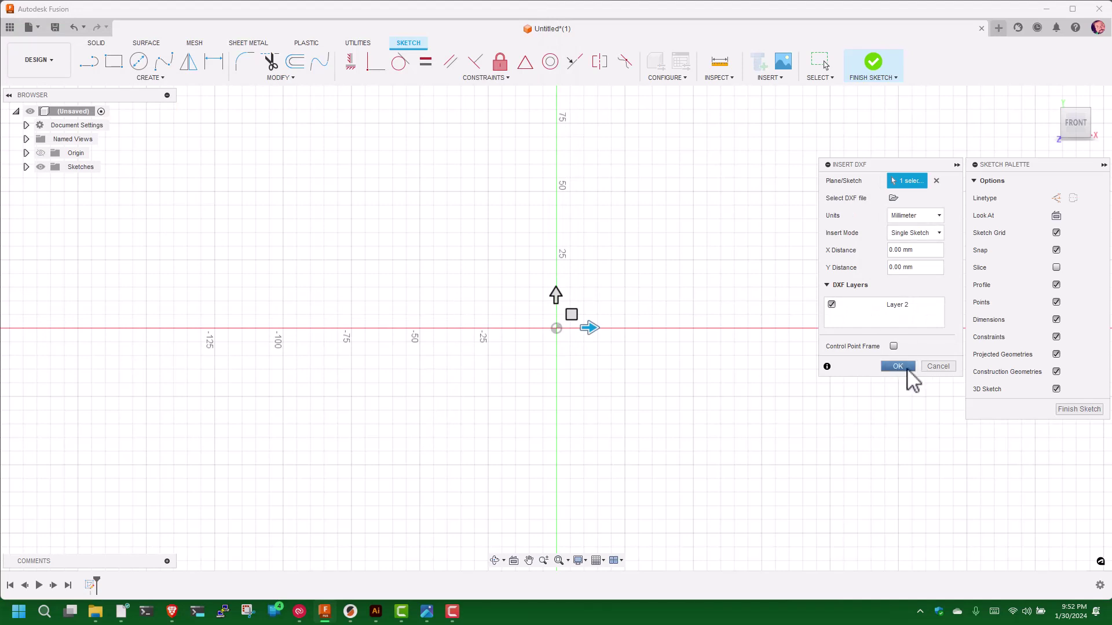
left_click(907, 371)
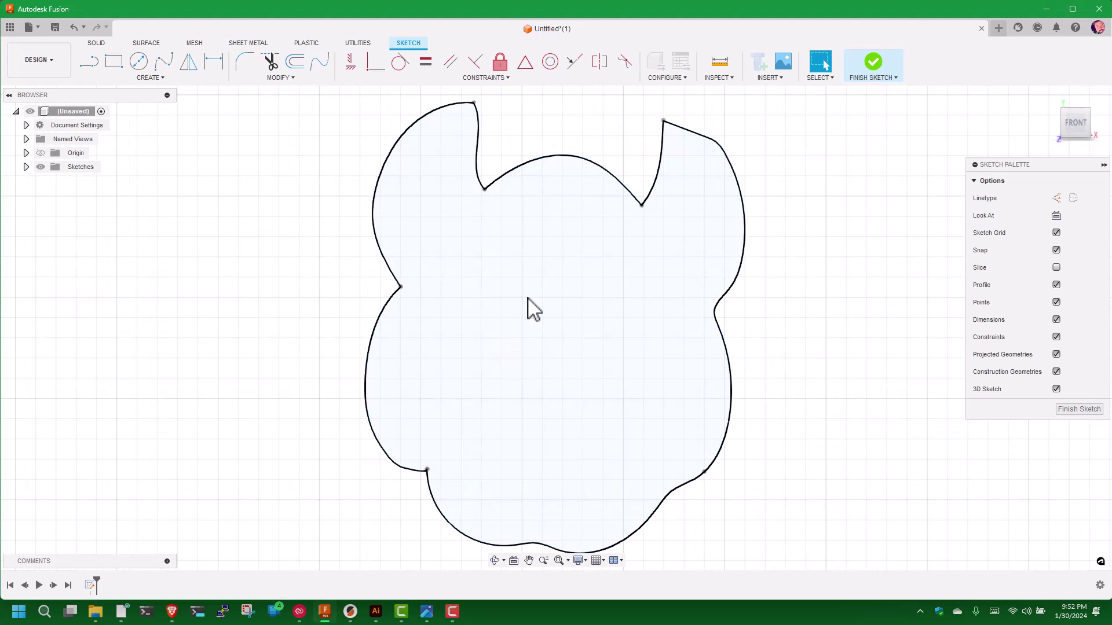
- Move all outline curves −284.612 mm in X and −136.261 mm in Y onto the origin
right_click(529, 297)
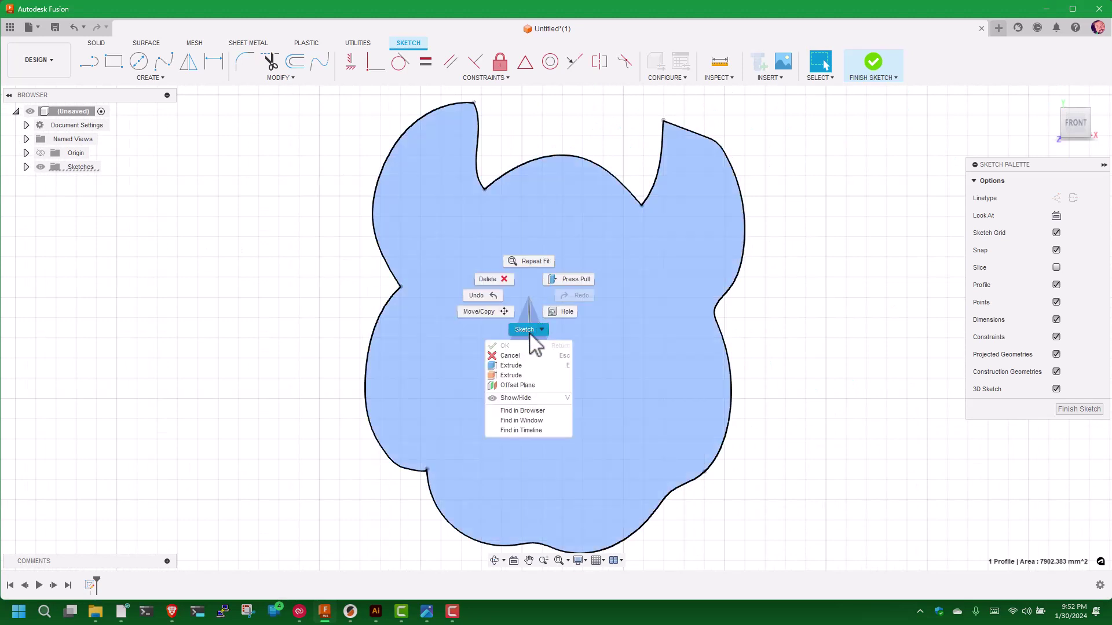
left_click(492, 312)
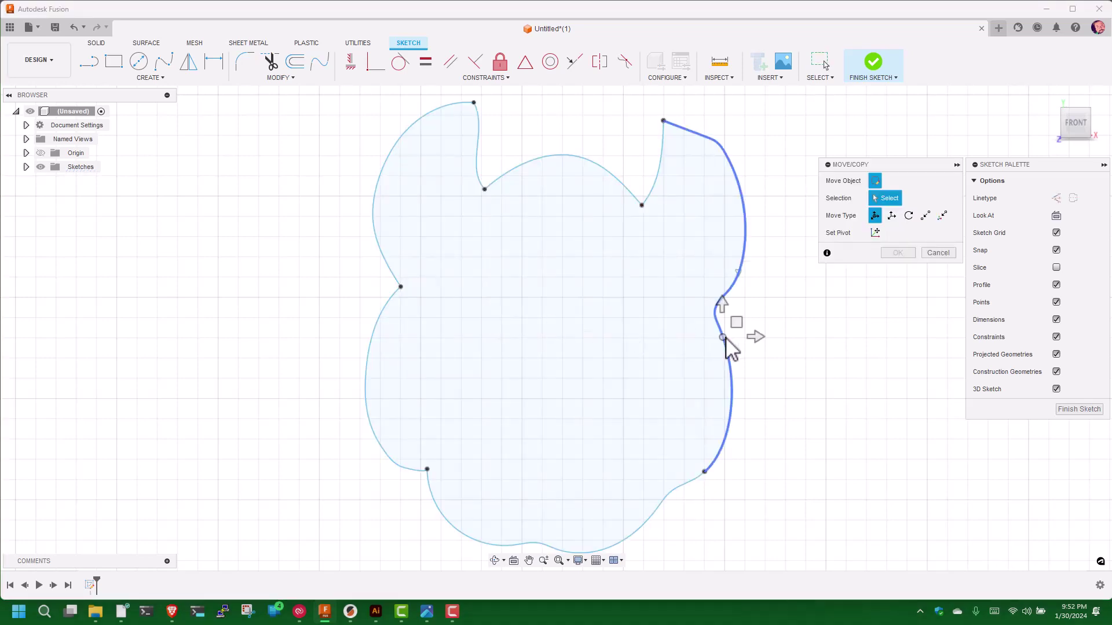
mouse_move(776, 102)
left_mouse_down()
mouse_move(315, 506)
mouse_move(288, 581)
mouse_move(310, 580)
left_mouse_up()
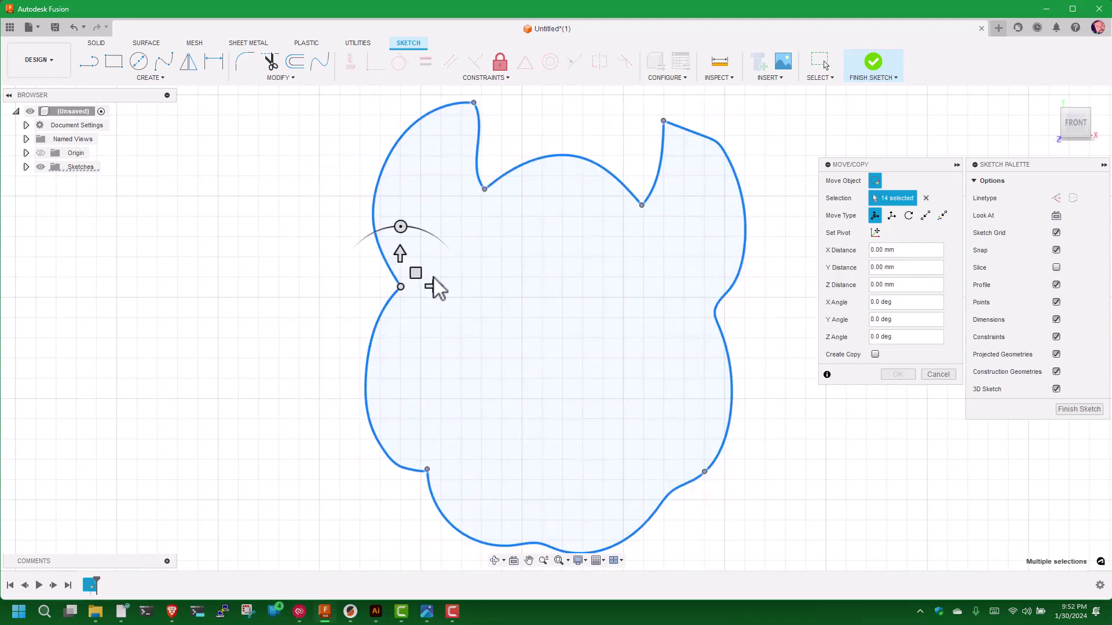
mouse_move(418, 271)
left_mouse_down()
mouse_move(174, 375)
mouse_move(173, 349)
mouse_move(172, 359)
left_mouse_up()
scroll(173, 375, "up", 2)
scroll(174, 362, "down", 6)
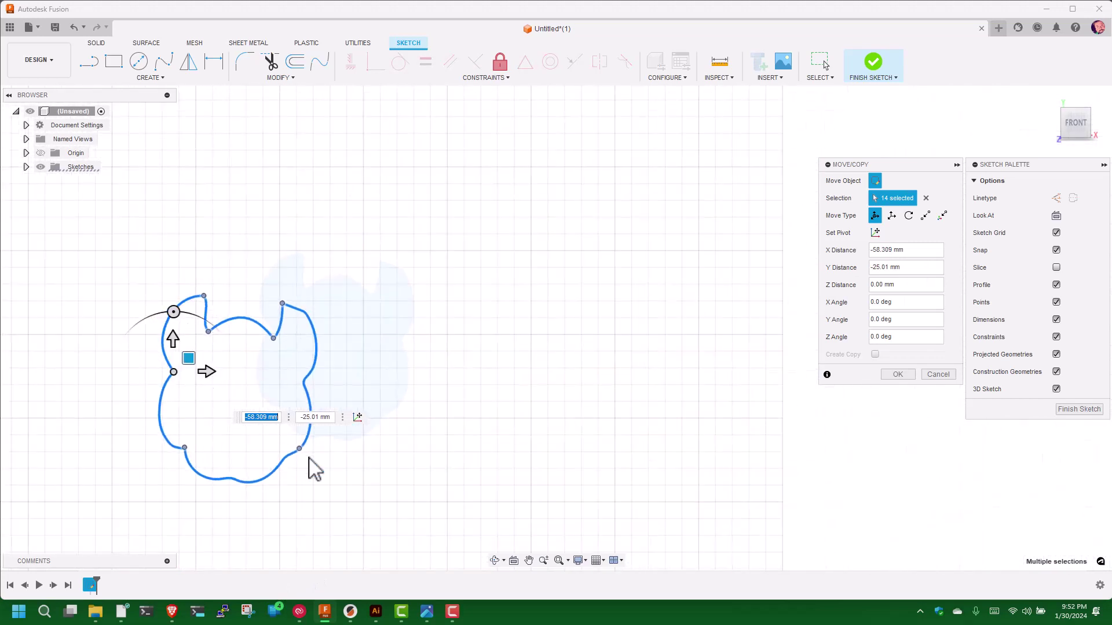
left_click(529, 560)
mouse_move(494, 448)
left_mouse_down()
mouse_move(531, 444)
mouse_move(780, 292)
mouse_move(880, 280)
left_mouse_up()
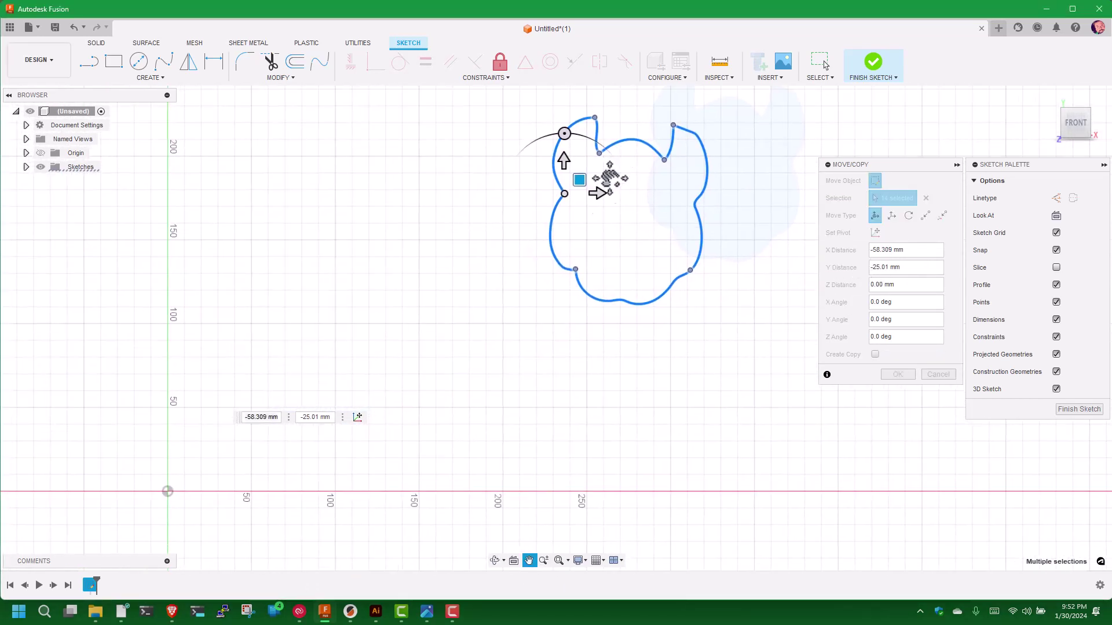
mouse_move(579, 179)
left_mouse_down()
mouse_move(389, 288)
mouse_move(208, 330)
mouse_move(199, 371)
left_mouse_up()
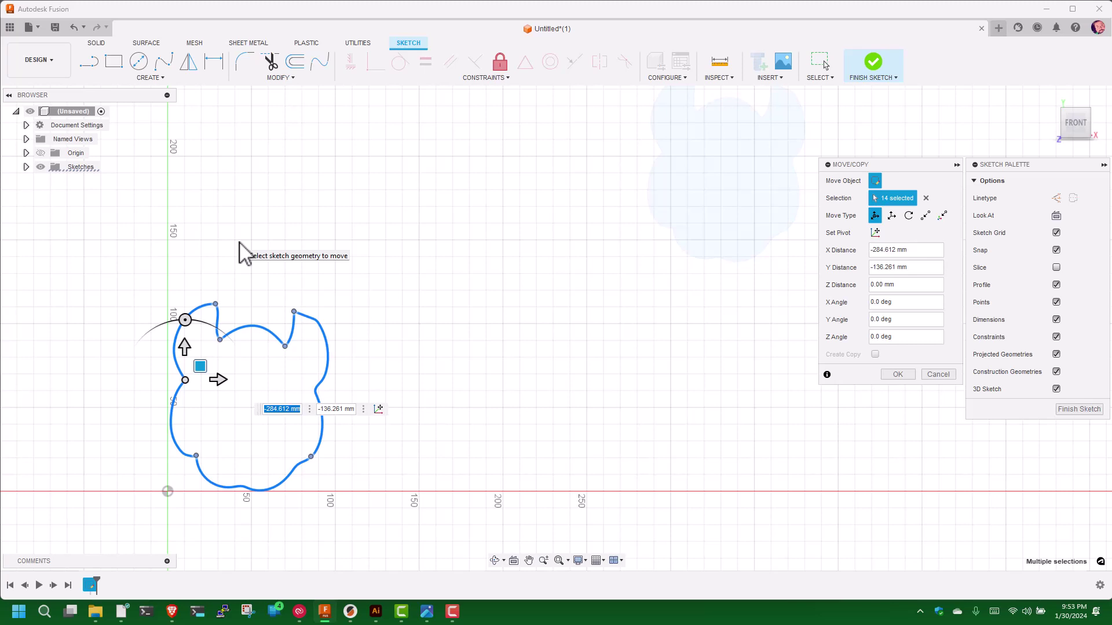
left_click(898, 375)
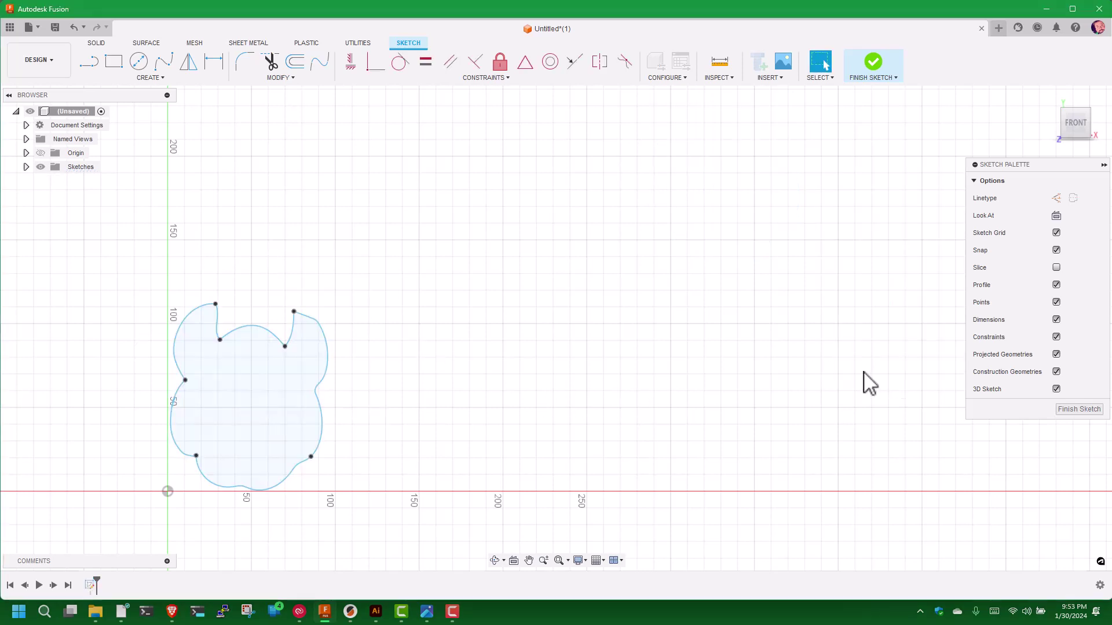
- Zoom to fit the cookie outline in the view, then undo the last change
left_click(558, 561)
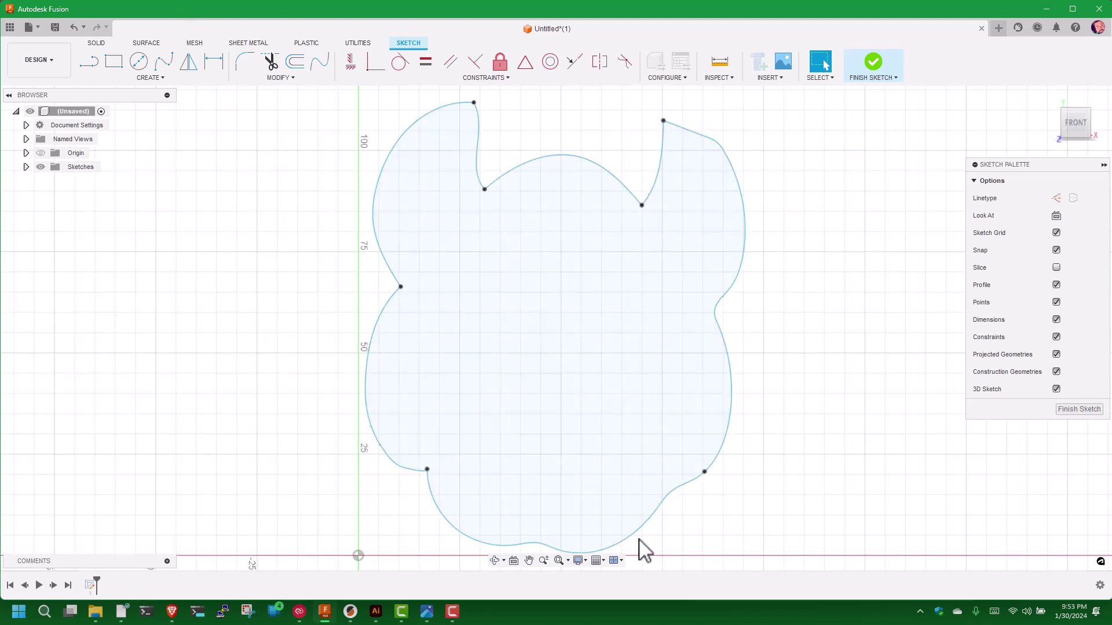
key("ctrl+z")
- Offset the gnome outline by -1 mm to form the 1 mm wall
key("o")
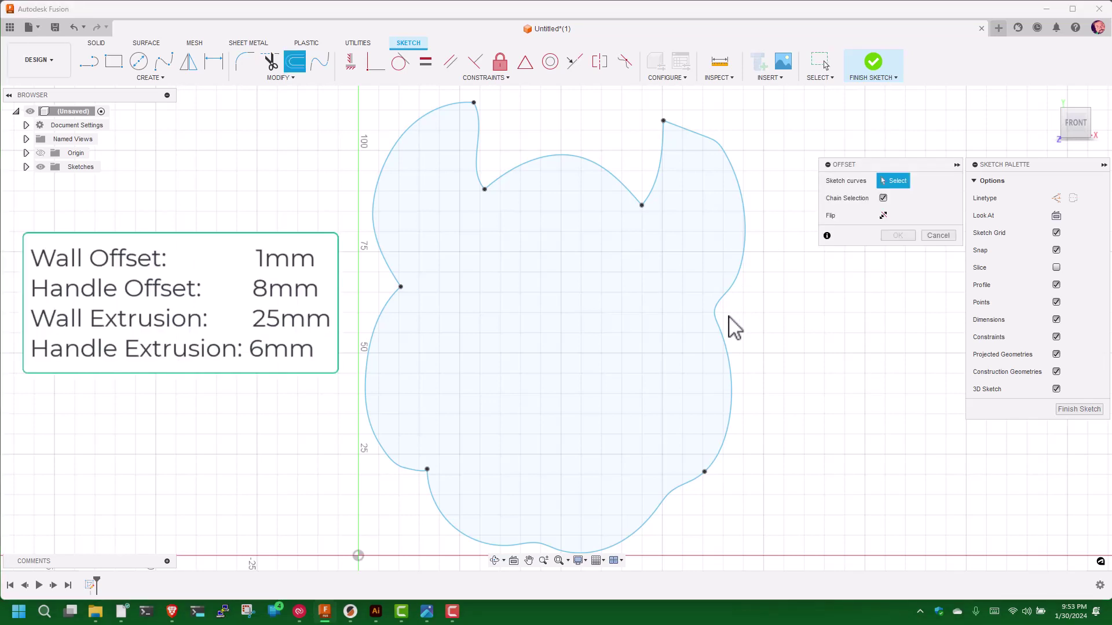
left_click(735, 289)
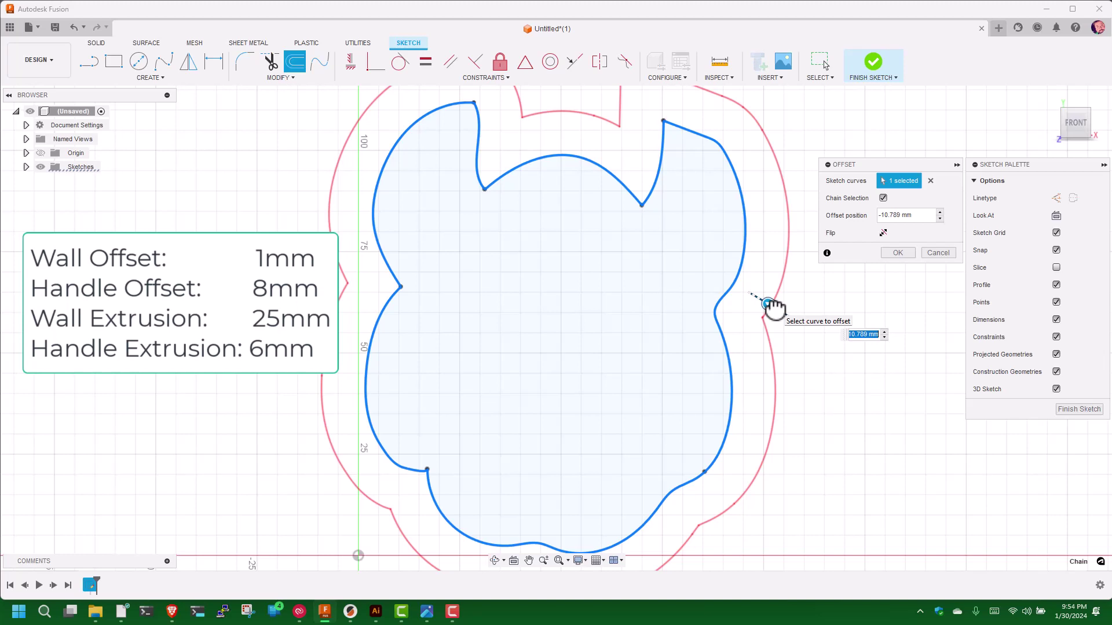
type("-1")
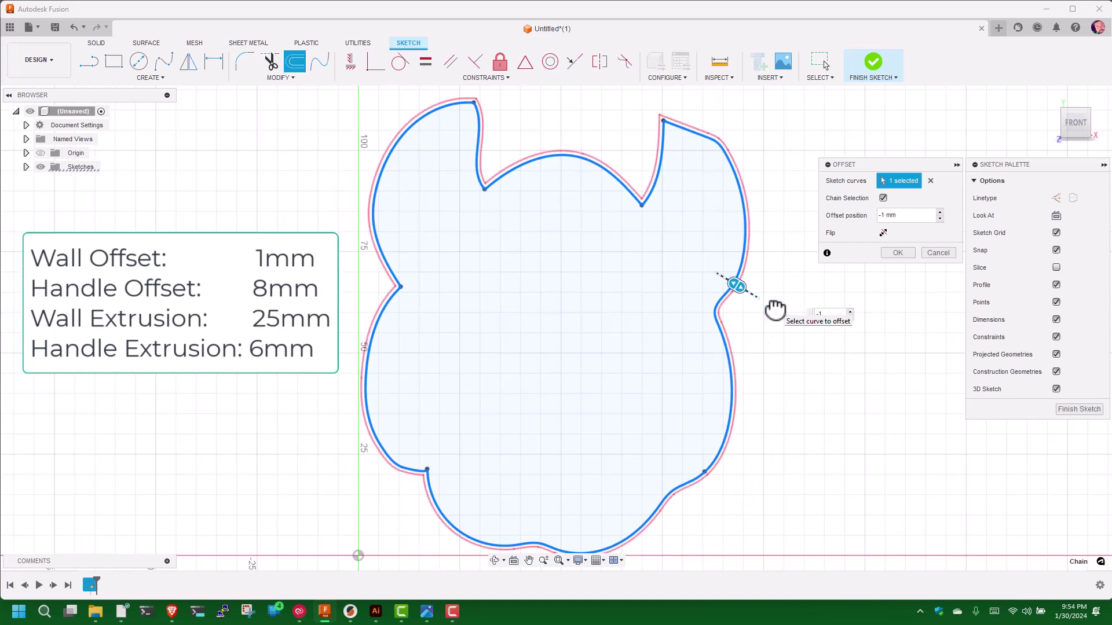
key("Return")
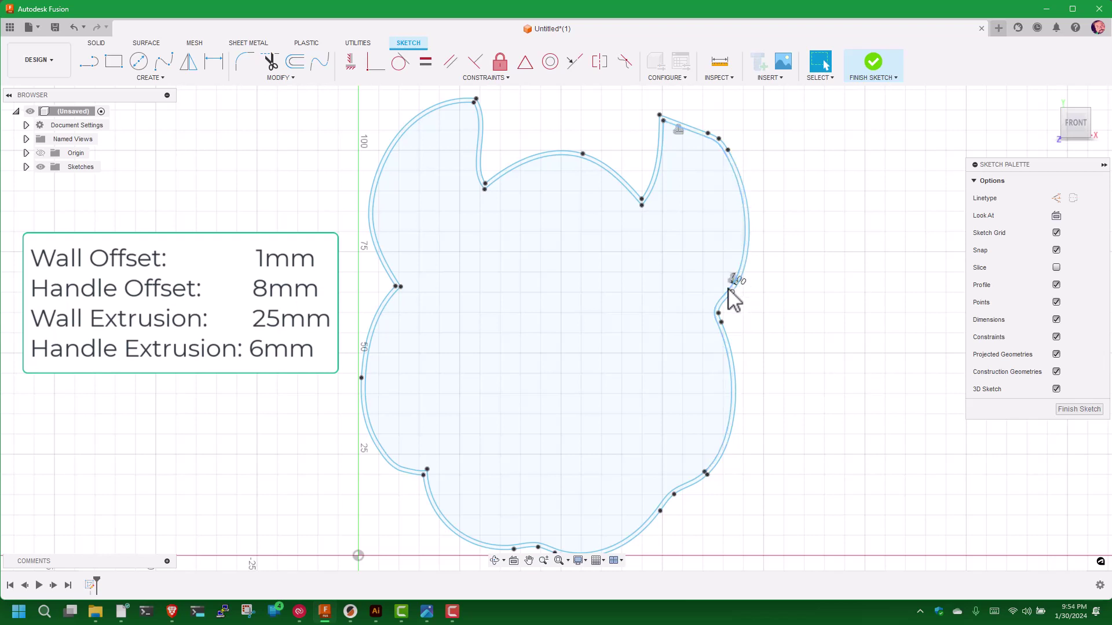
- Offset the wall curve by -8 mm to create the outer handle outline
key("o")
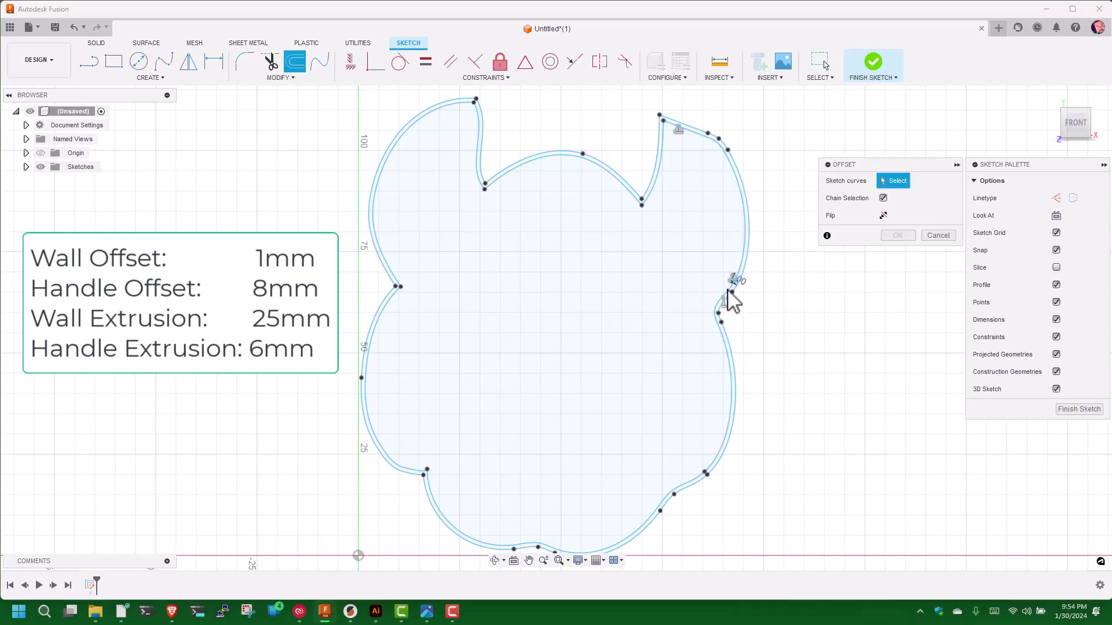
left_click(719, 334)
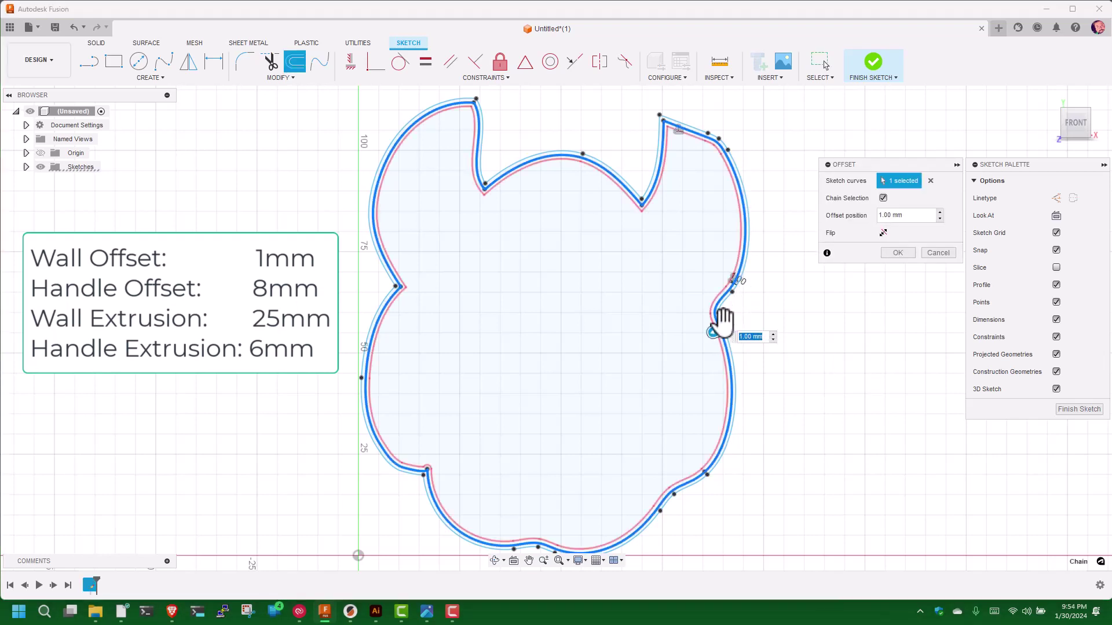
left_click_drag(716, 332, 777, 325)
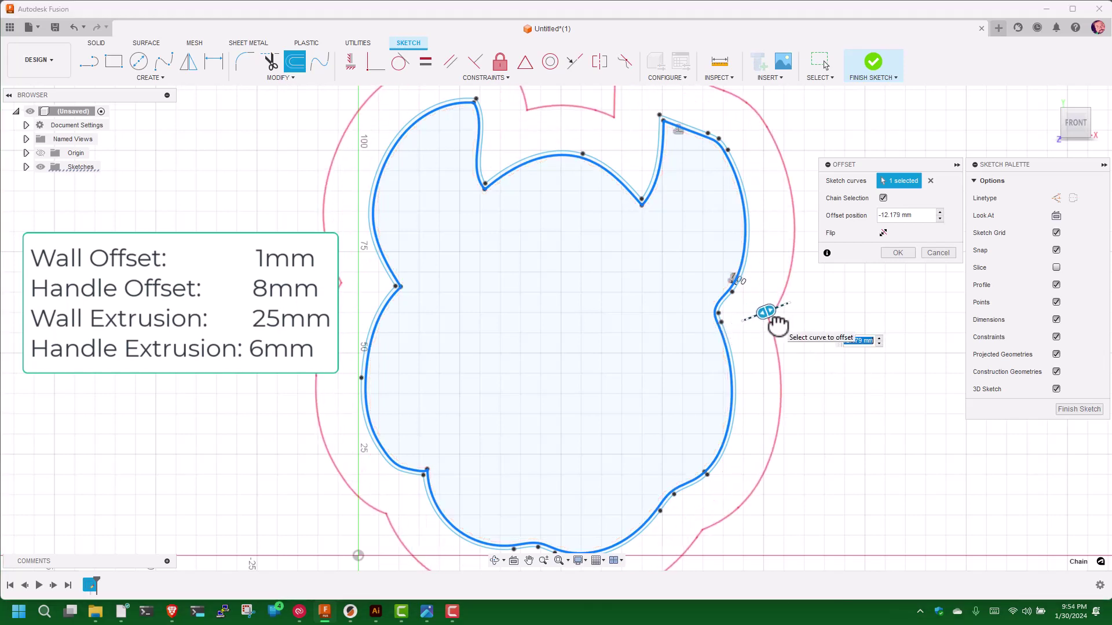
key("BackSpace")
type("-8")
key("Return")
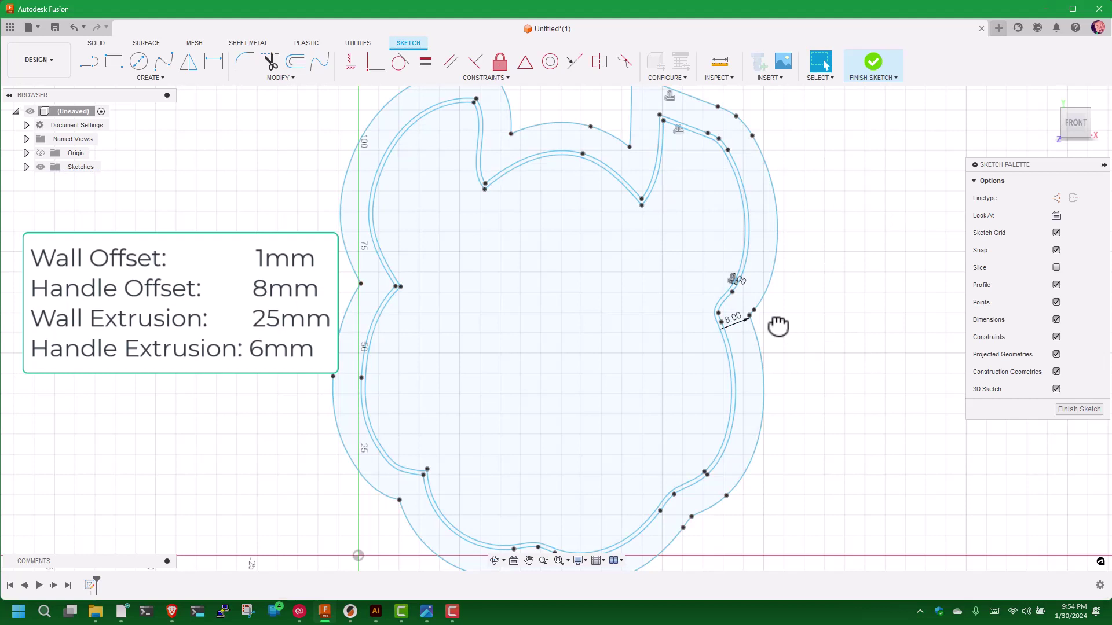
- Finish the sketch and tilt the view into a perspective angle
left_click(1071, 410)
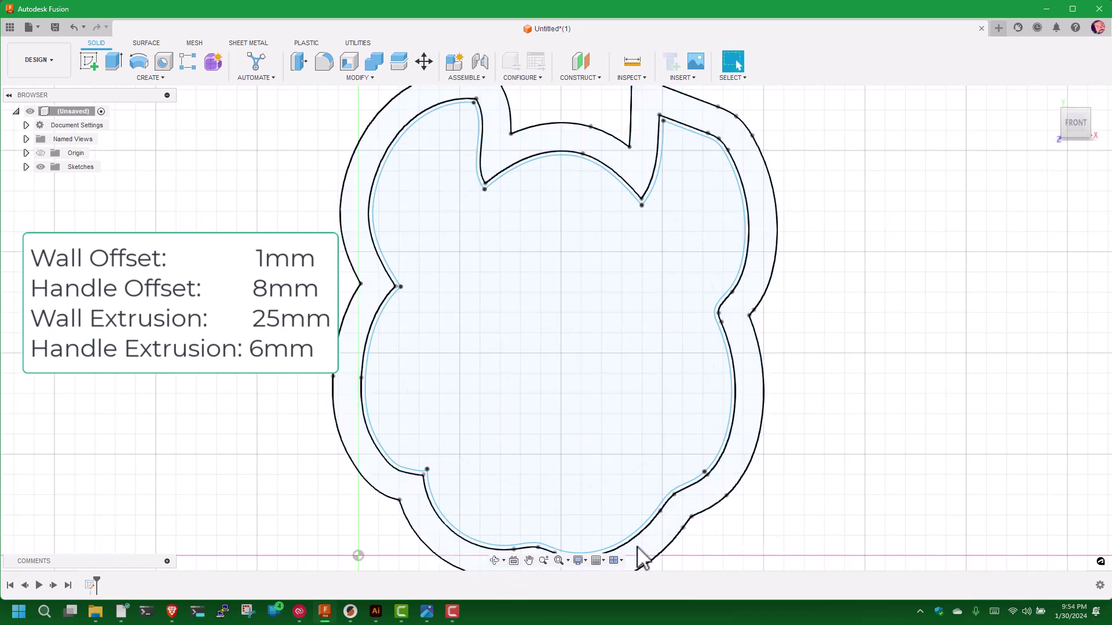
left_click(496, 561)
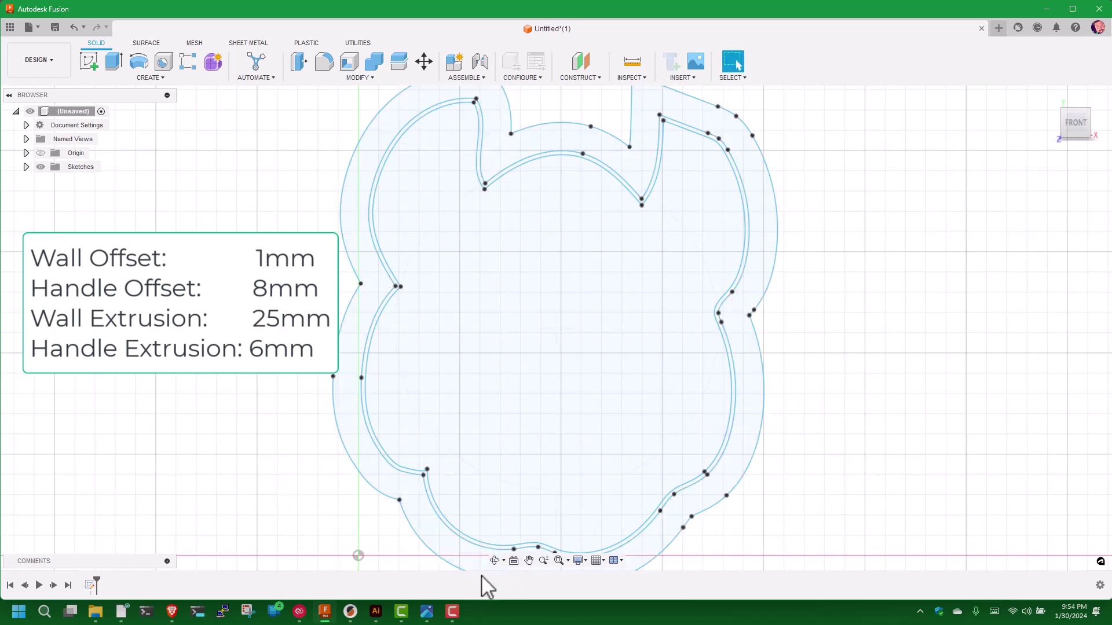
mouse_move(365, 529)
left_mouse_down()
mouse_move(347, 479)
mouse_move(383, 488)
mouse_move(359, 489)
mouse_move(412, 422)
left_mouse_up()
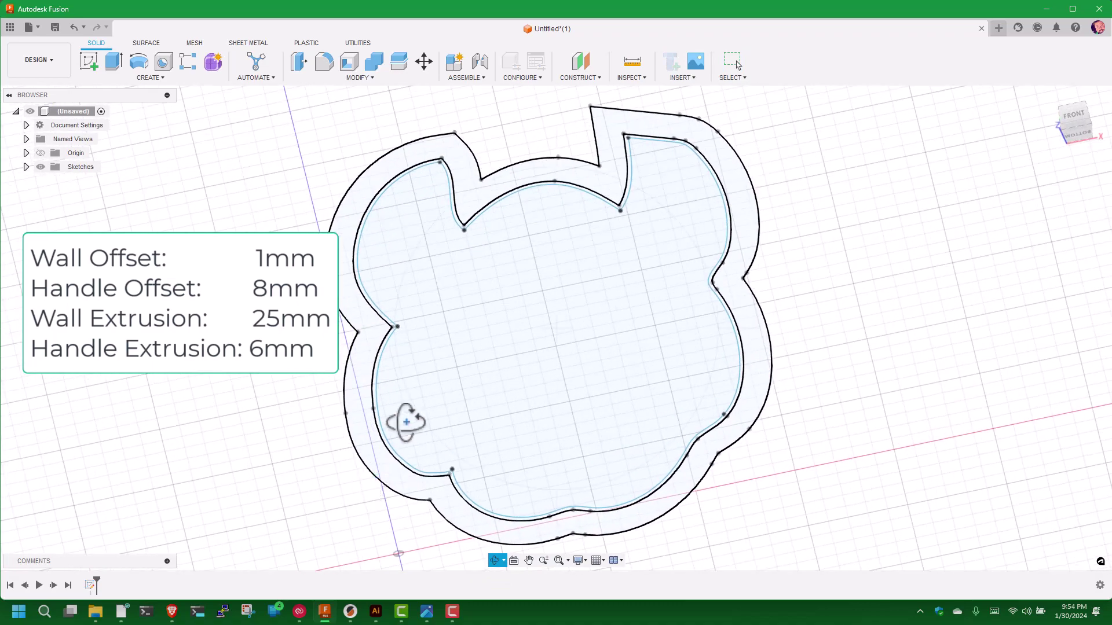
scroll(411, 422, "down", 3)
scroll(407, 414, "up", 6)
scroll(408, 414, "up", 1)
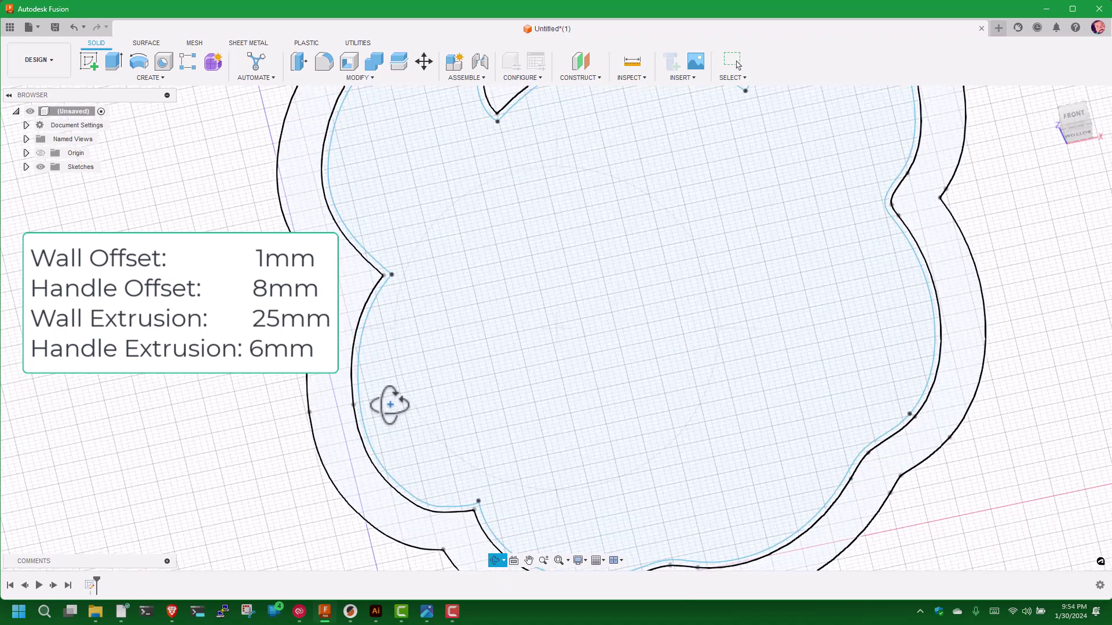
left_click(737, 65)
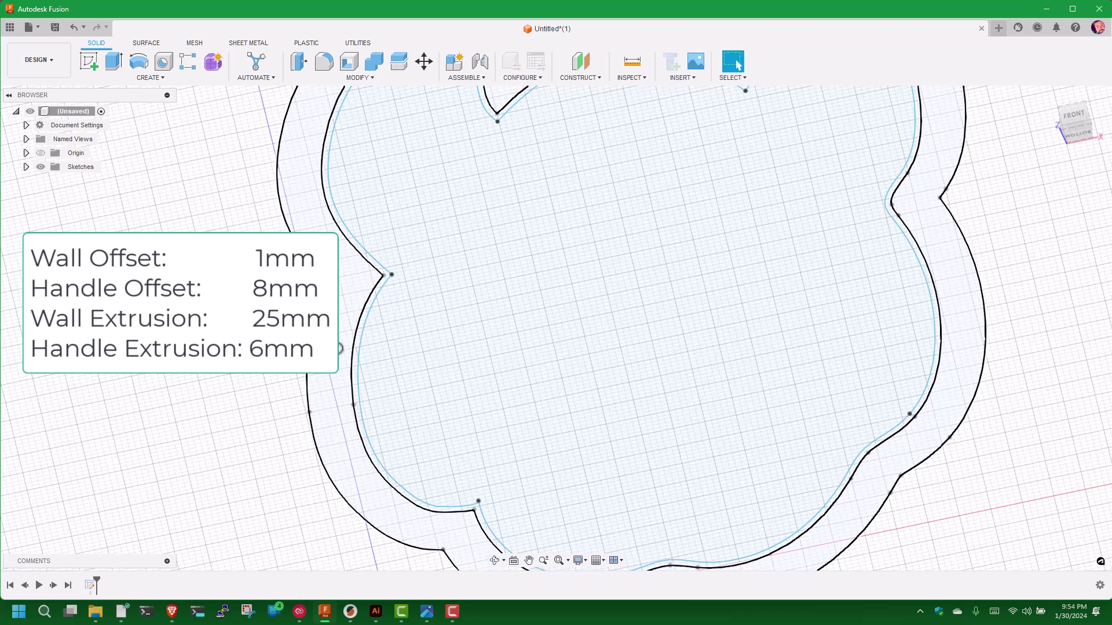
- Extrude the thin wall profile 25 mm as a new solid body
key("e")
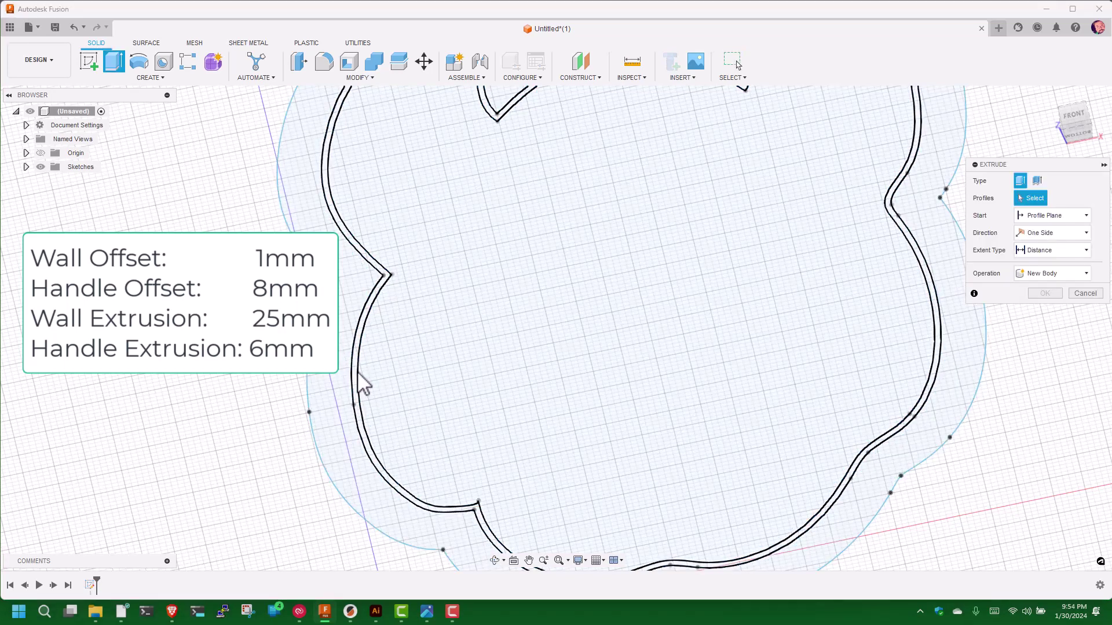
left_click(358, 382)
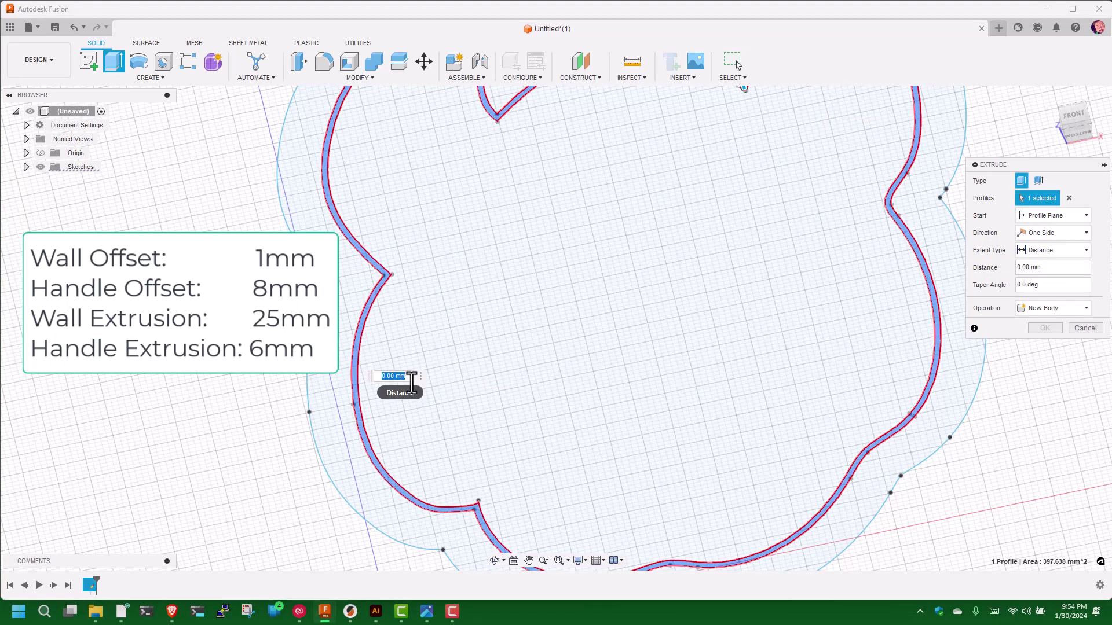
type("25")
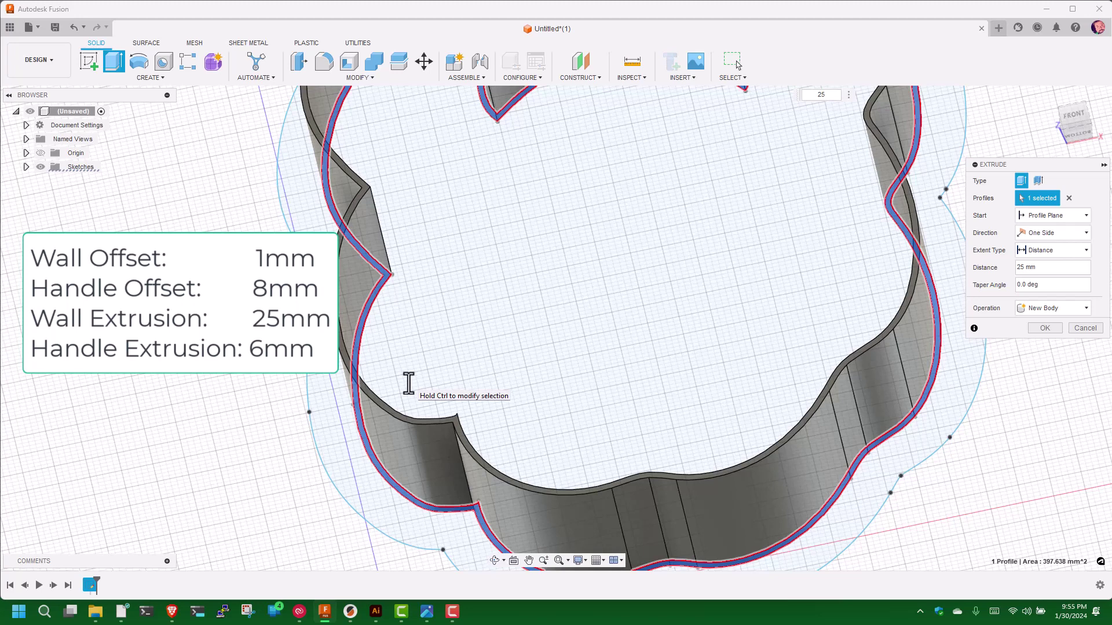
key("Return")
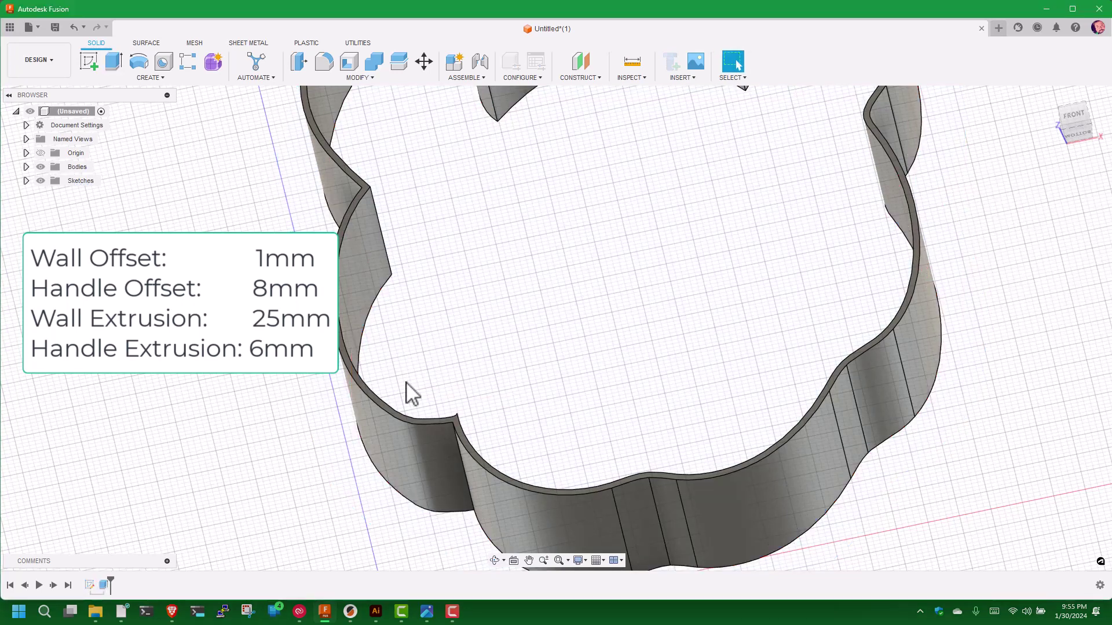
- Show Sketch1 again and extrude the outer offset profile 6 mm, joined to the wall
left_click(26, 180)
left_click(50, 194)
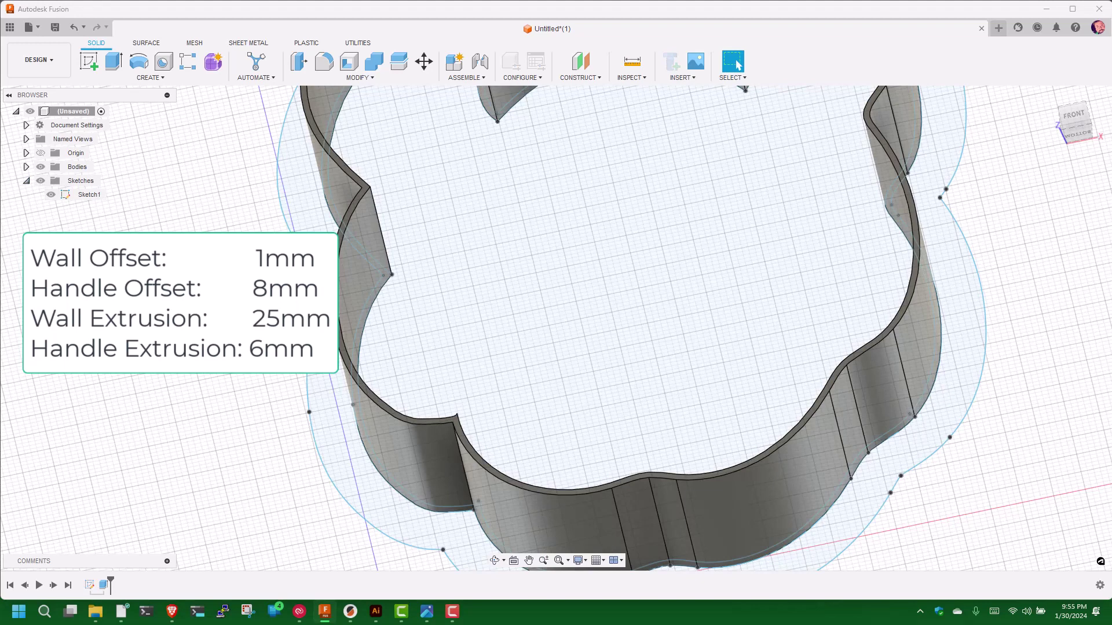
key("e")
left_click(339, 434)
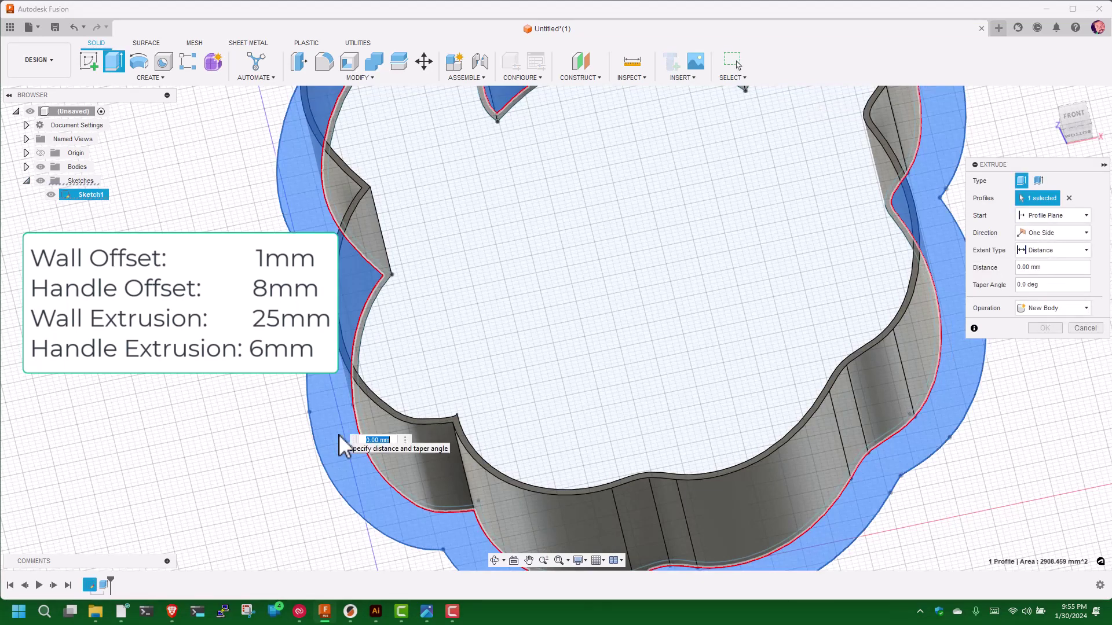
type("6")
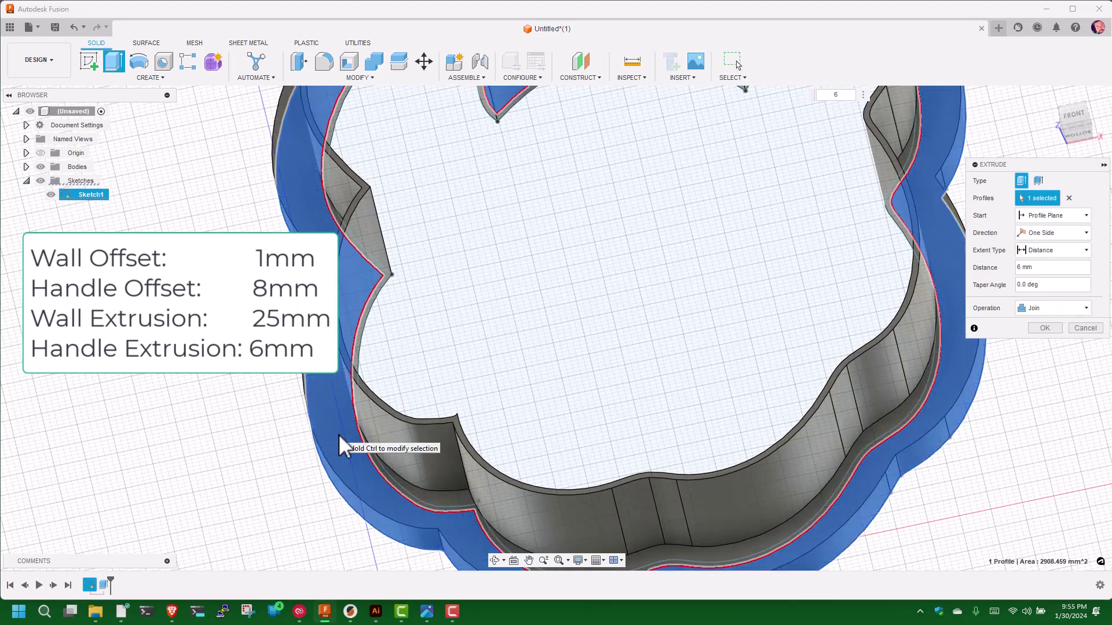
key("Return")
- Fit and orbit the view to inspect the cookie cutter with its handle flange
left_click(488, 523)
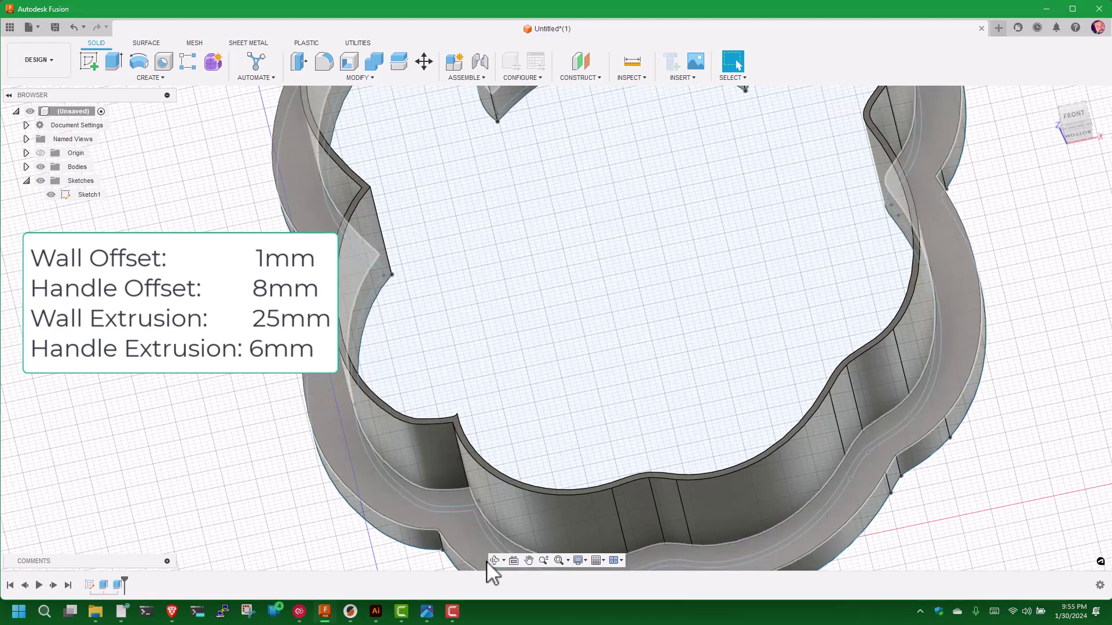
left_click(557, 560)
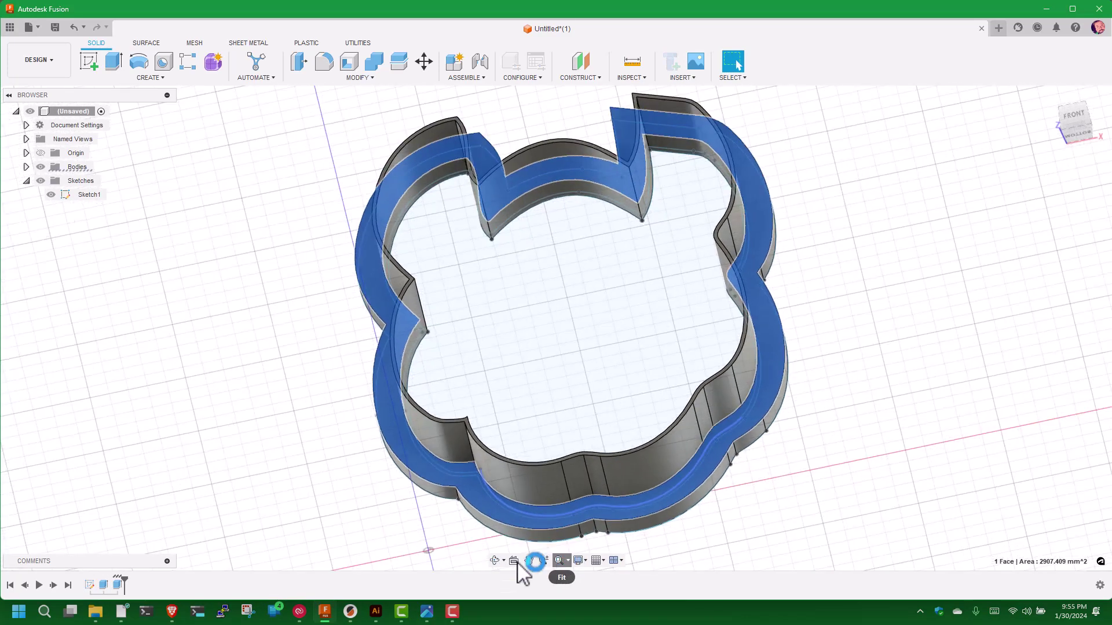
left_click(495, 561)
left_click_drag(303, 439, 400, 464)
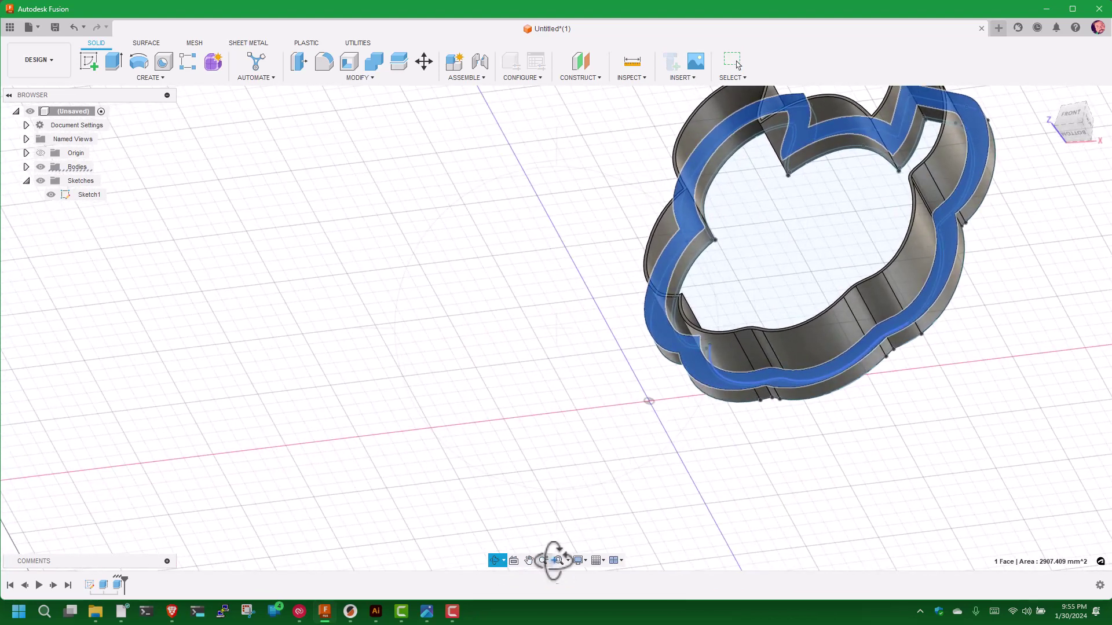
left_click(559, 561)
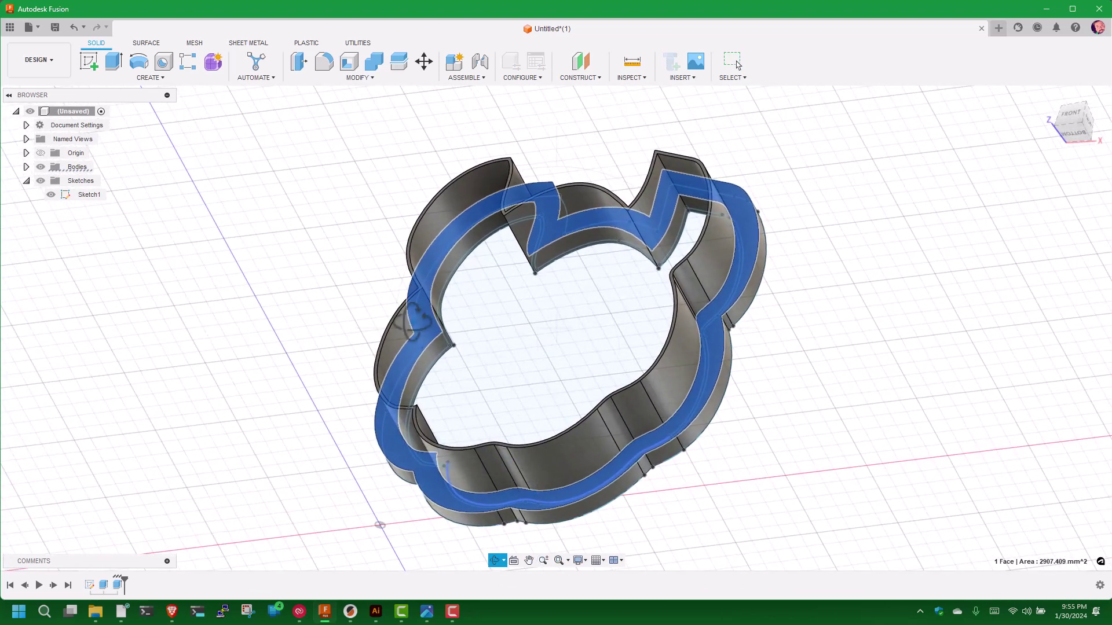
key("Escape")
left_click(495, 560)
left_click_drag(367, 500, 347, 387)
- Select the whole cookie cutter and accept the 3D Print STL export settings
key("Escape")
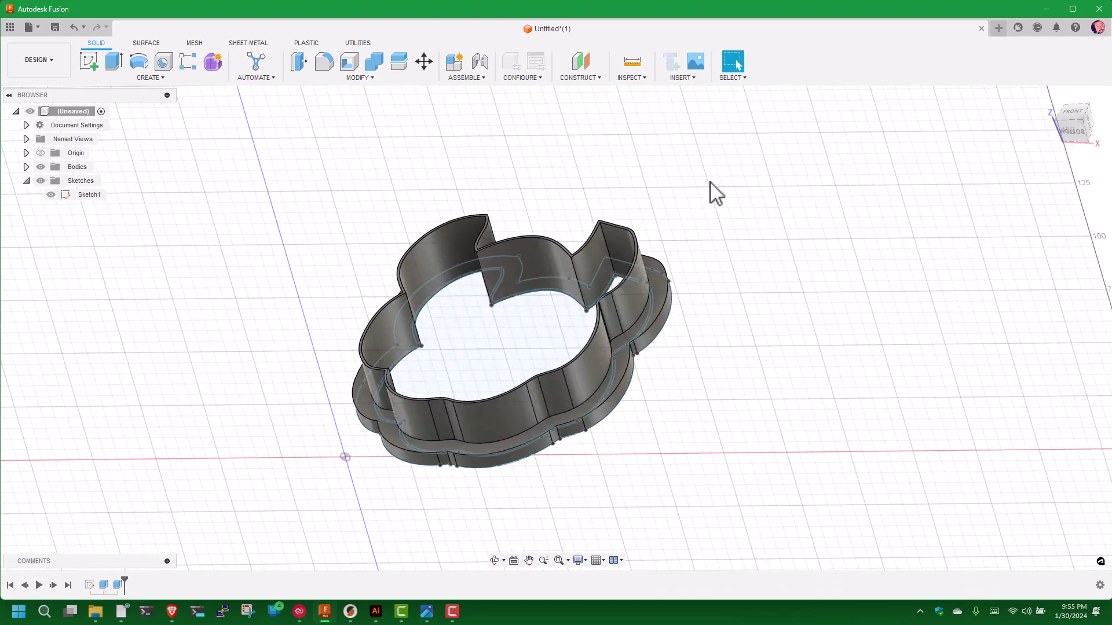
mouse_move(717, 179)
left_mouse_down()
mouse_move(403, 433)
mouse_move(262, 492)
left_mouse_up()
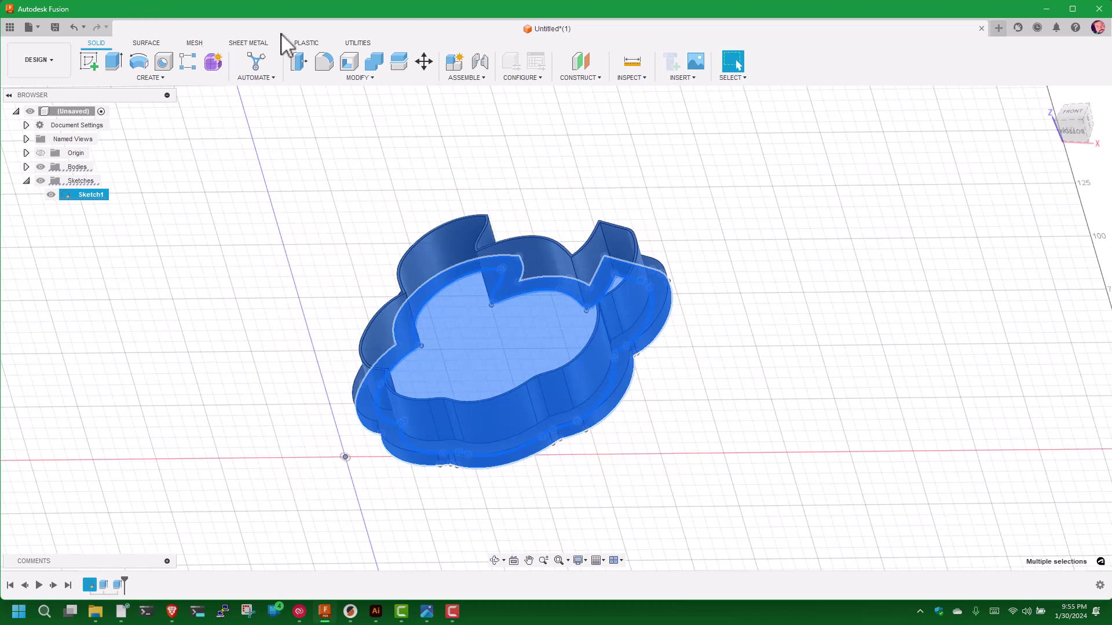
left_click(354, 42)
left_click(92, 77)
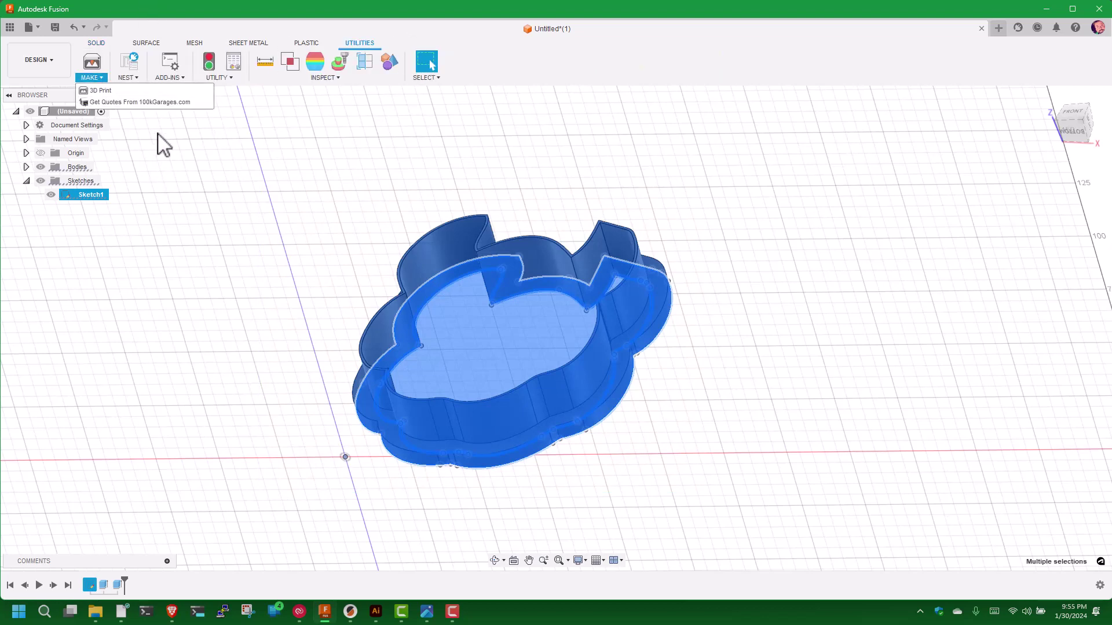
left_click(107, 91)
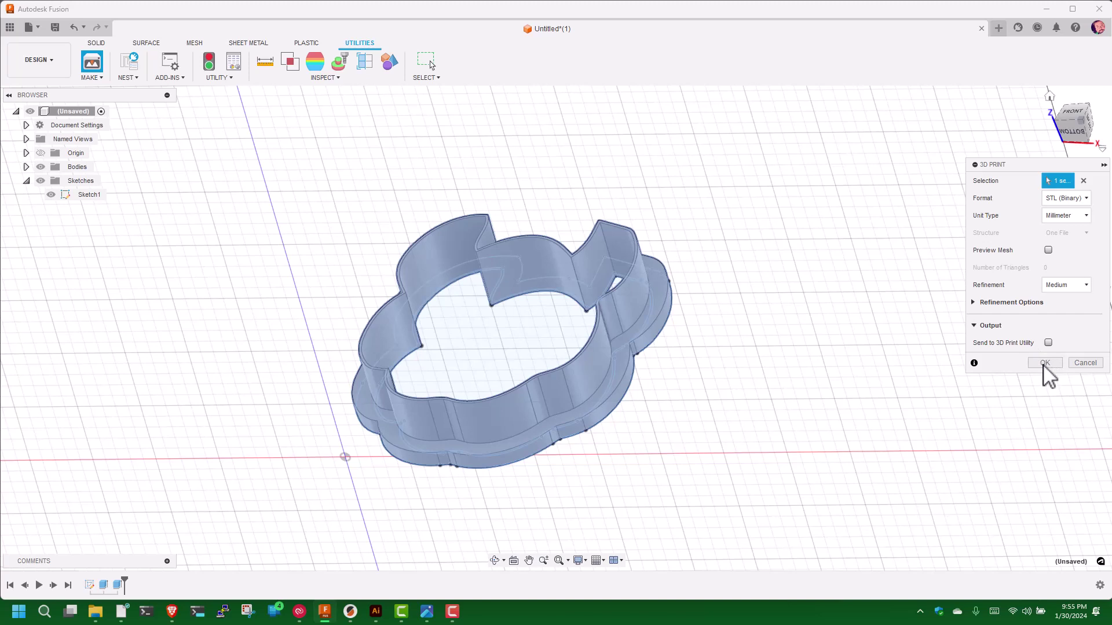
left_click(1045, 364)
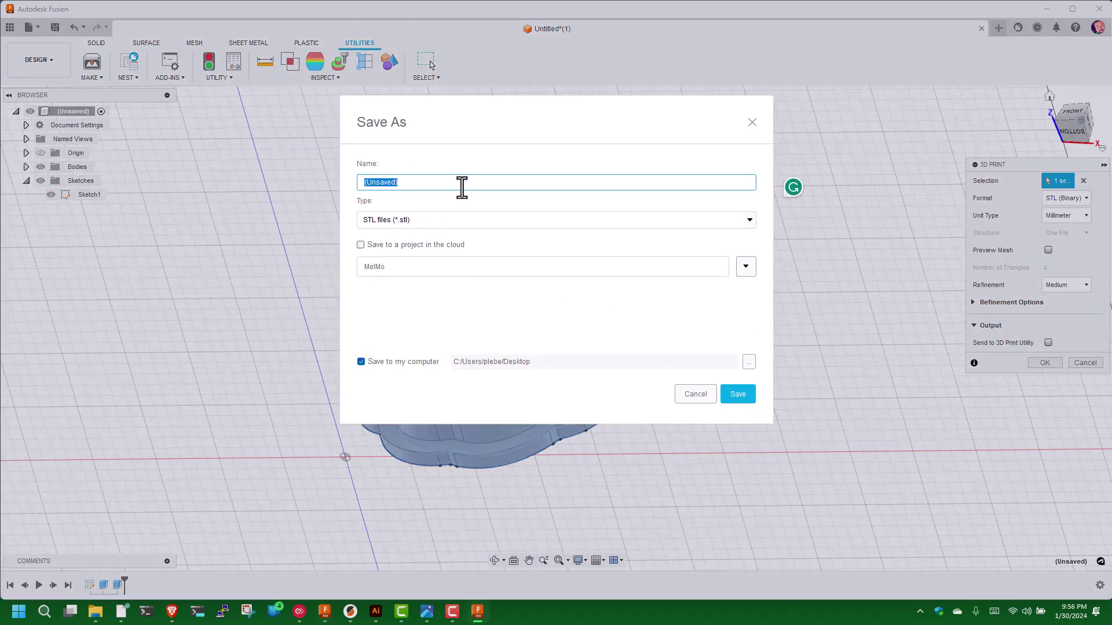
- Save the STL to the desktop under the name CookieCutterTutorial
type("CookieCutterTutora")
key("BackSpace")
type("ial")
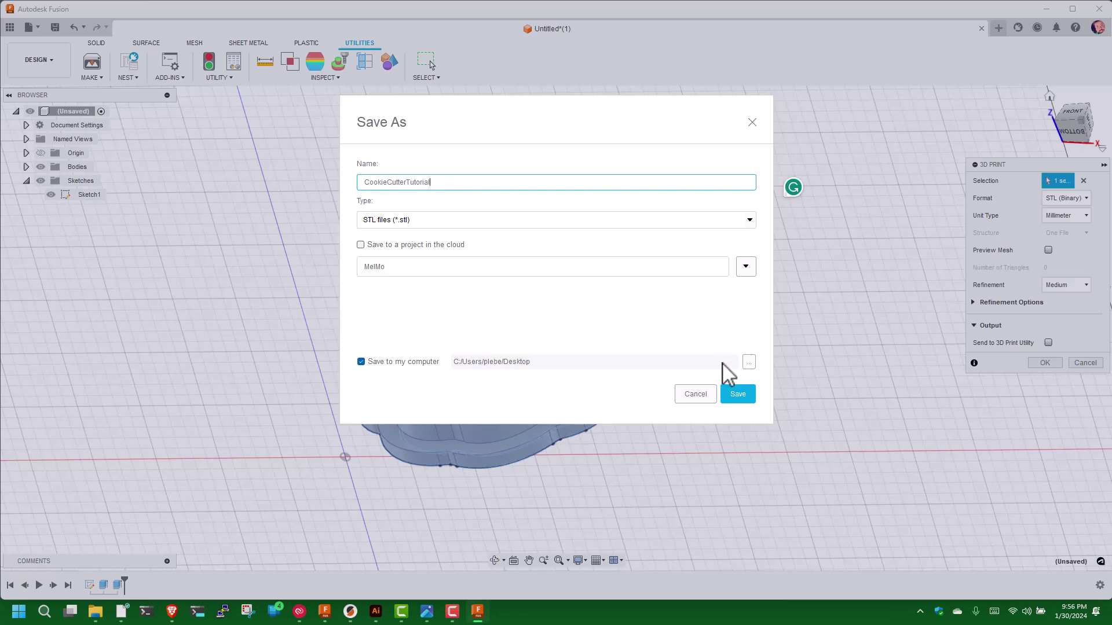
left_click(740, 396)
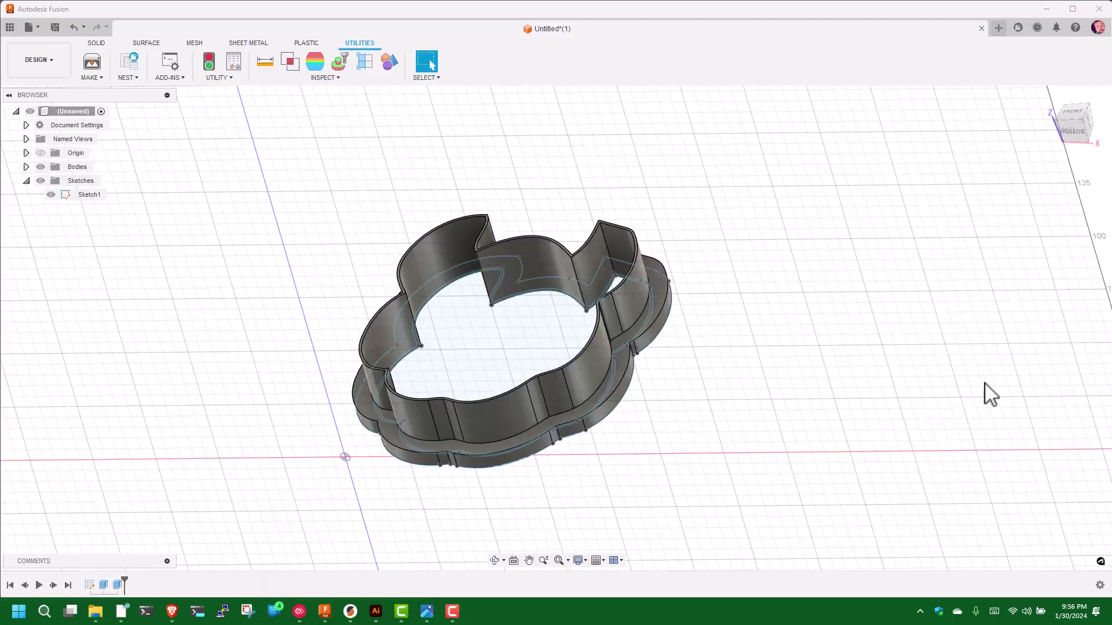
- In PrusaSlicer, run File > Repair STL file on CookieCutterTutorial.stl
key("alt+Tab")
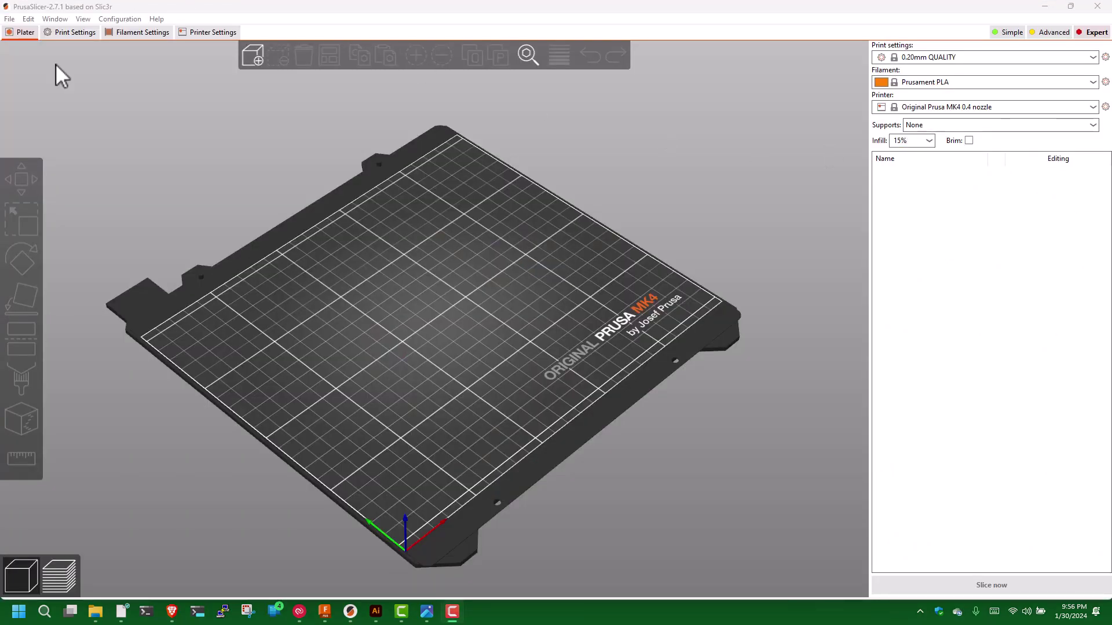
left_click(10, 19)
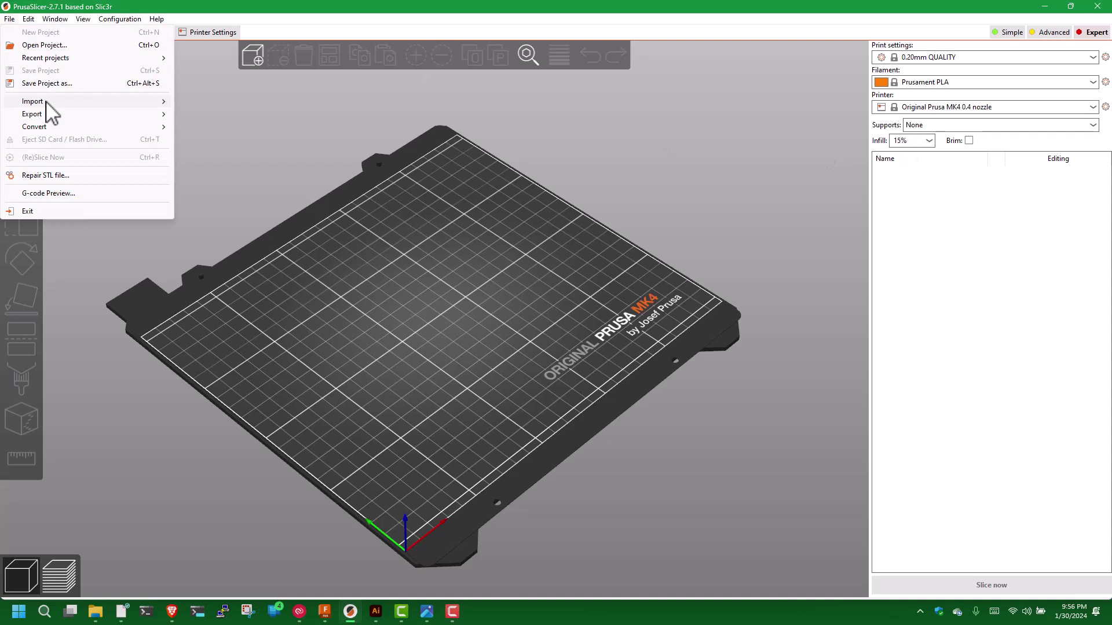
left_click(61, 175)
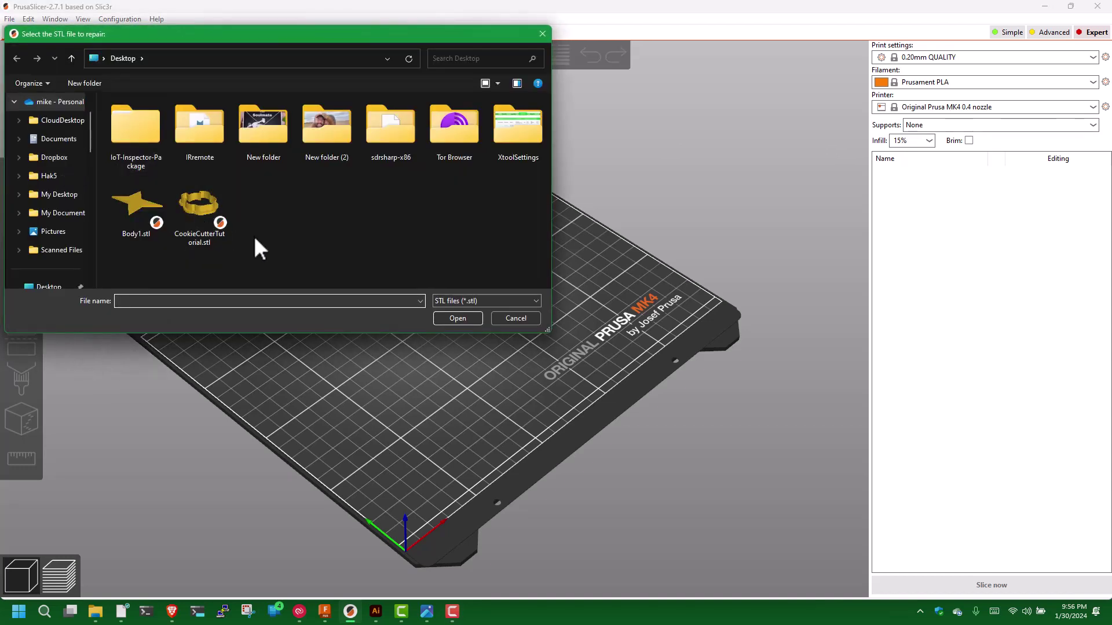
left_click(207, 201)
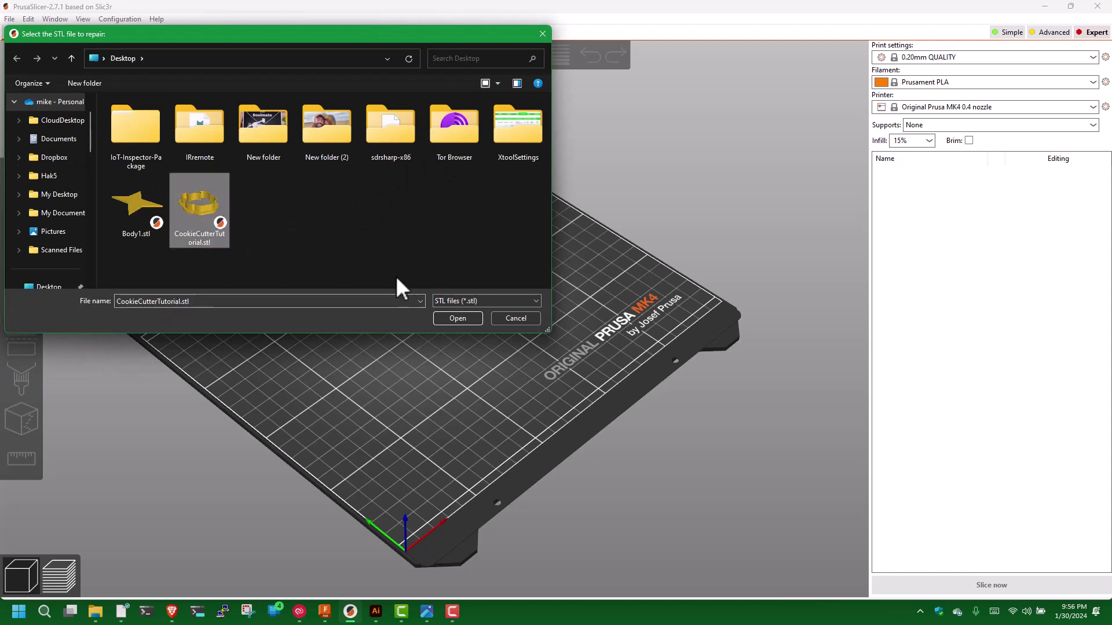
left_click(457, 320)
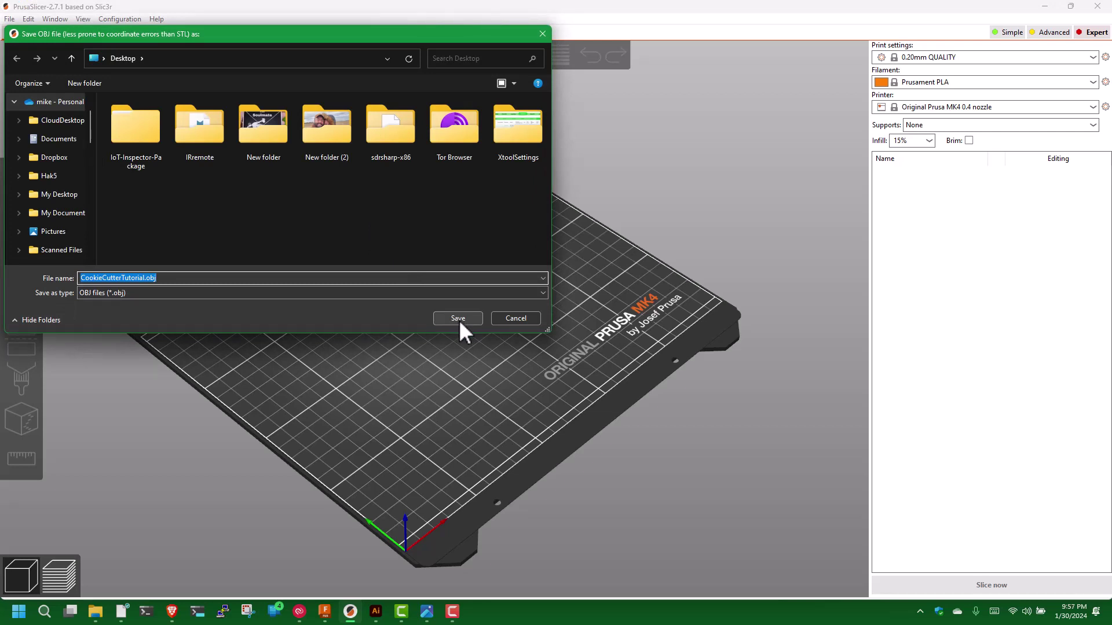
- Save the repaired mesh as CookieCutterTutorial.obj and import it onto the MK4 bed
left_click(459, 319)
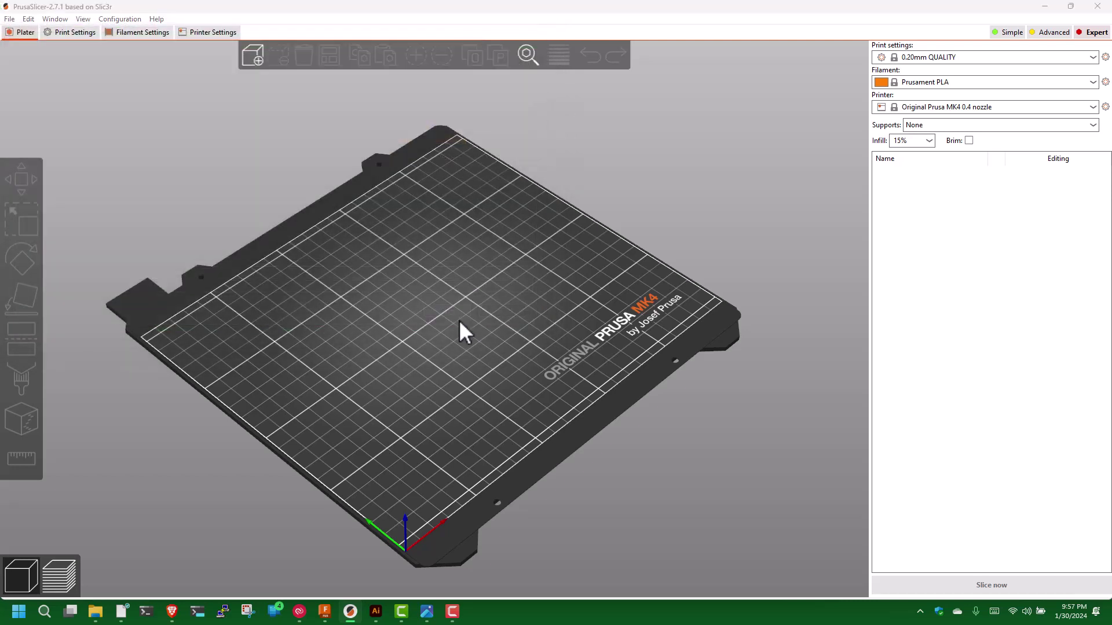
left_click(607, 343)
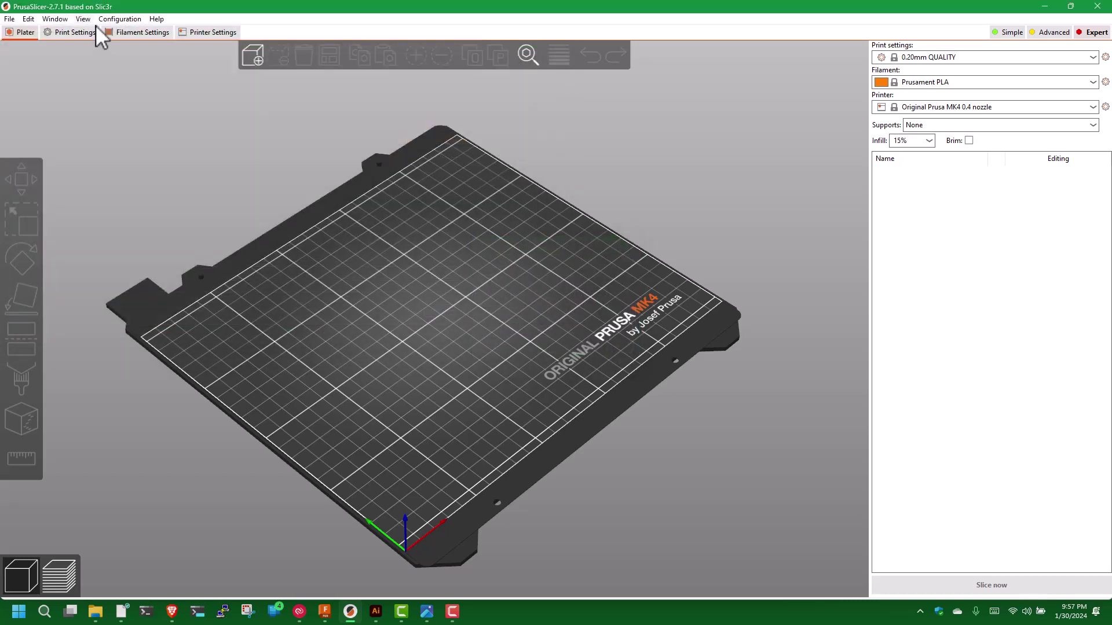
left_click(10, 19)
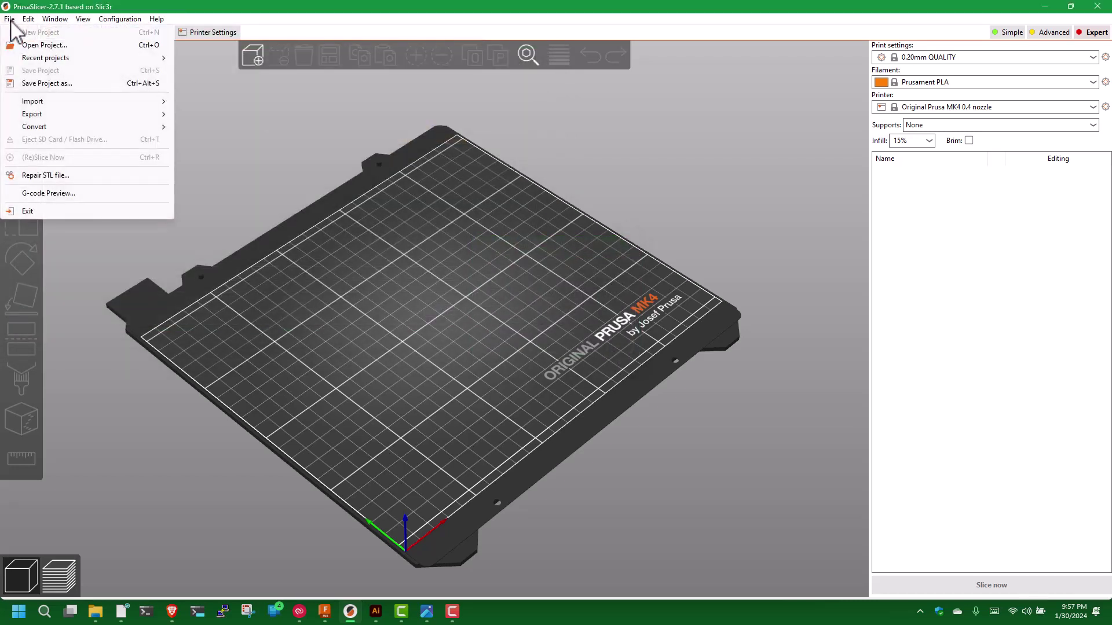
mouse_move(56, 104)
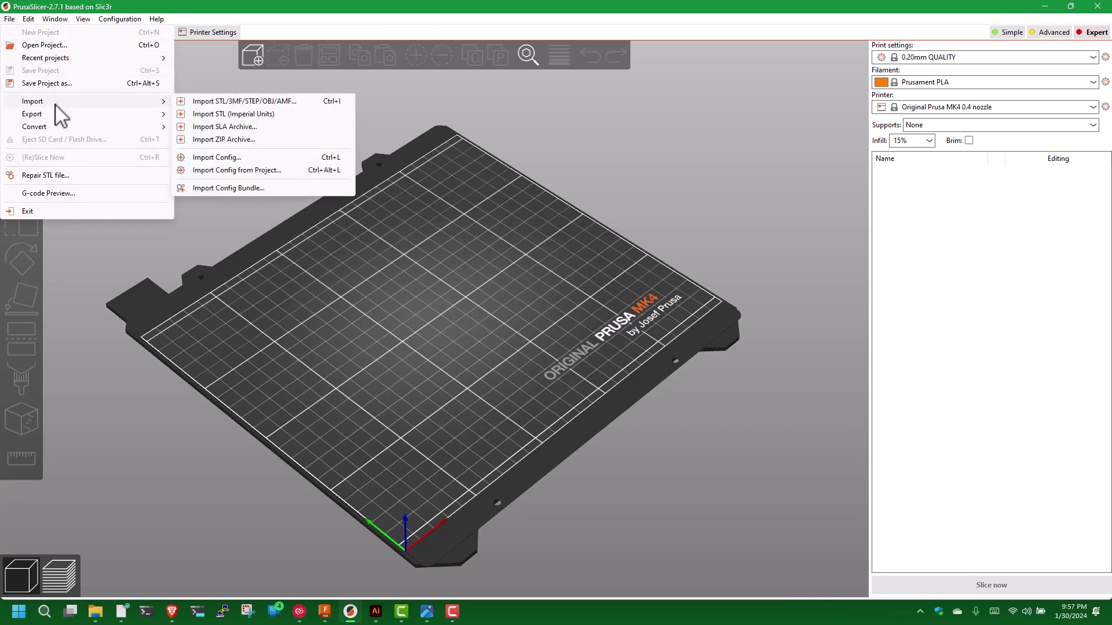
left_click(227, 101)
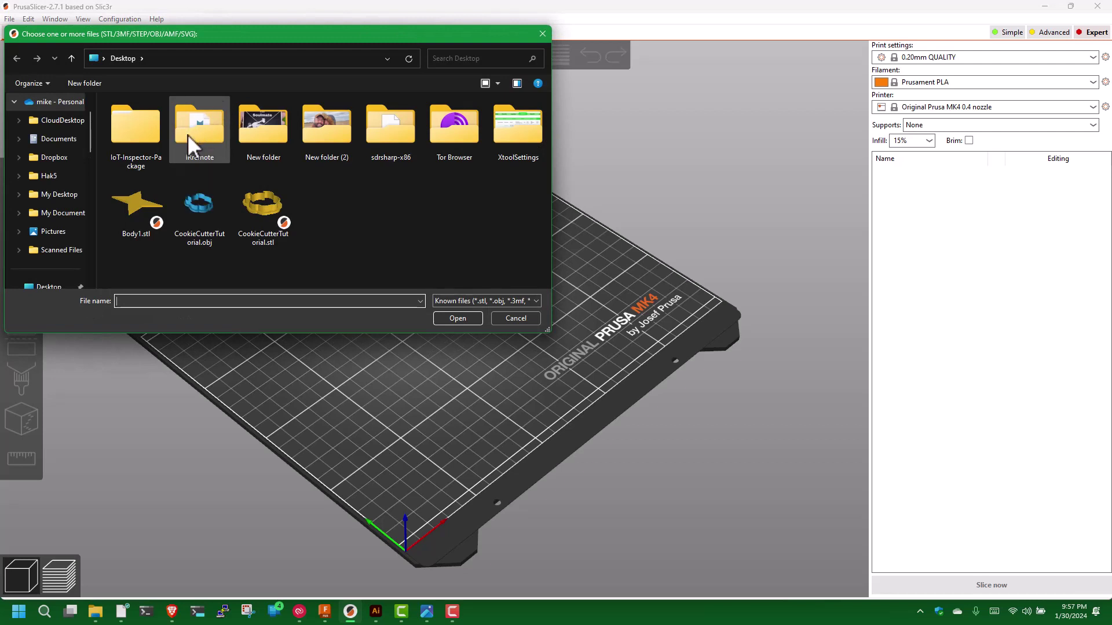
double_click(210, 206)
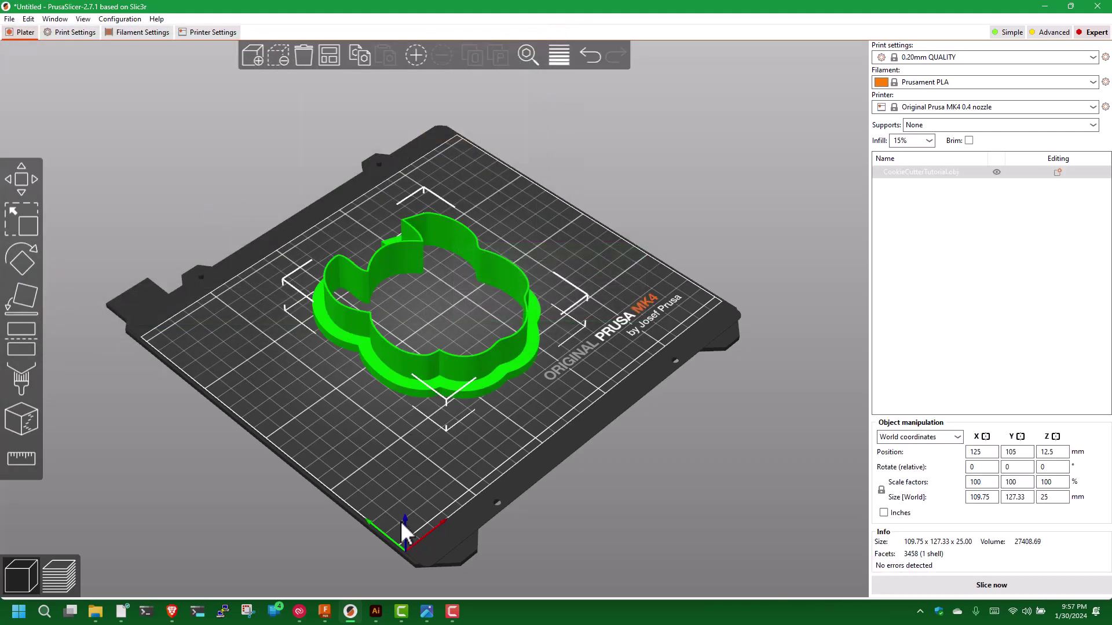
left_click_drag(356, 508, 349, 536)
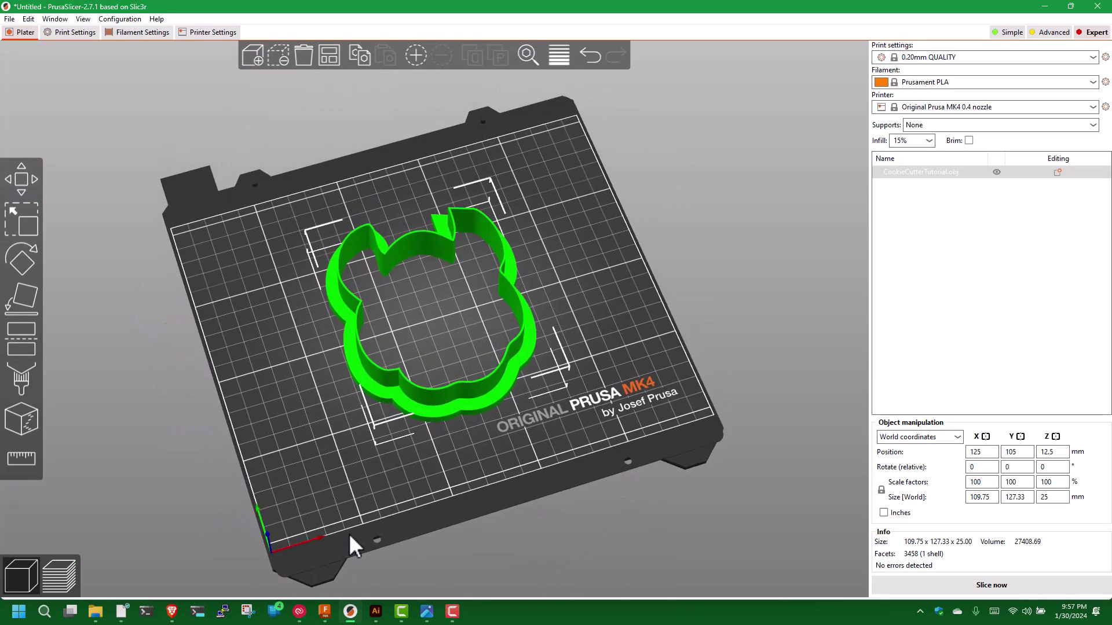
- Repair the cookie cutter mesh, then simplify it at Medium detail to 604 triangles
right_click(913, 172)
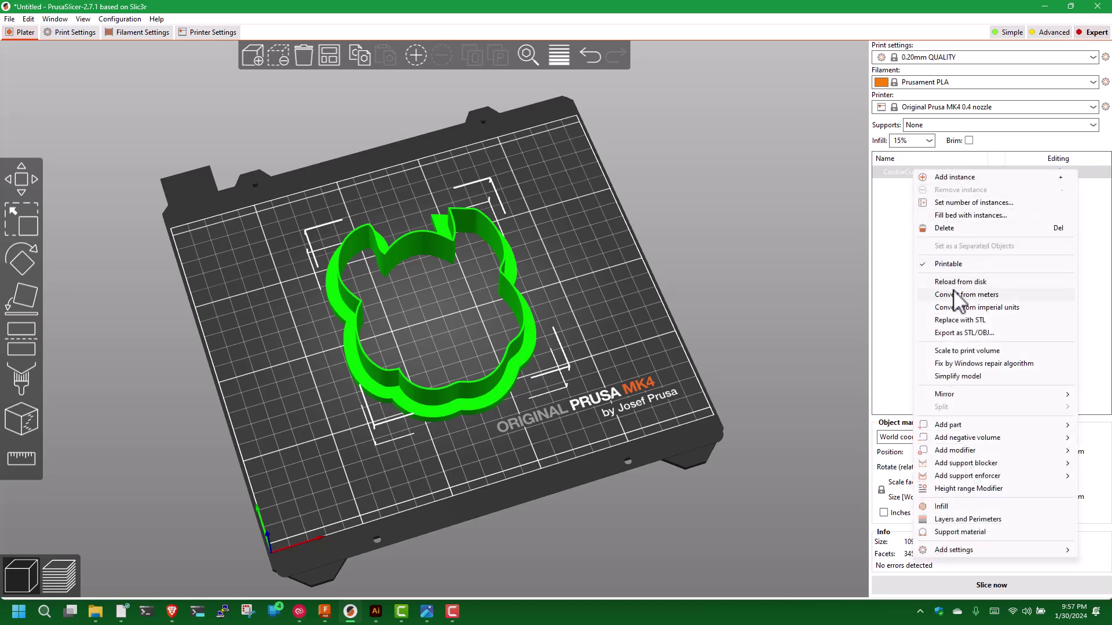
left_click(961, 363)
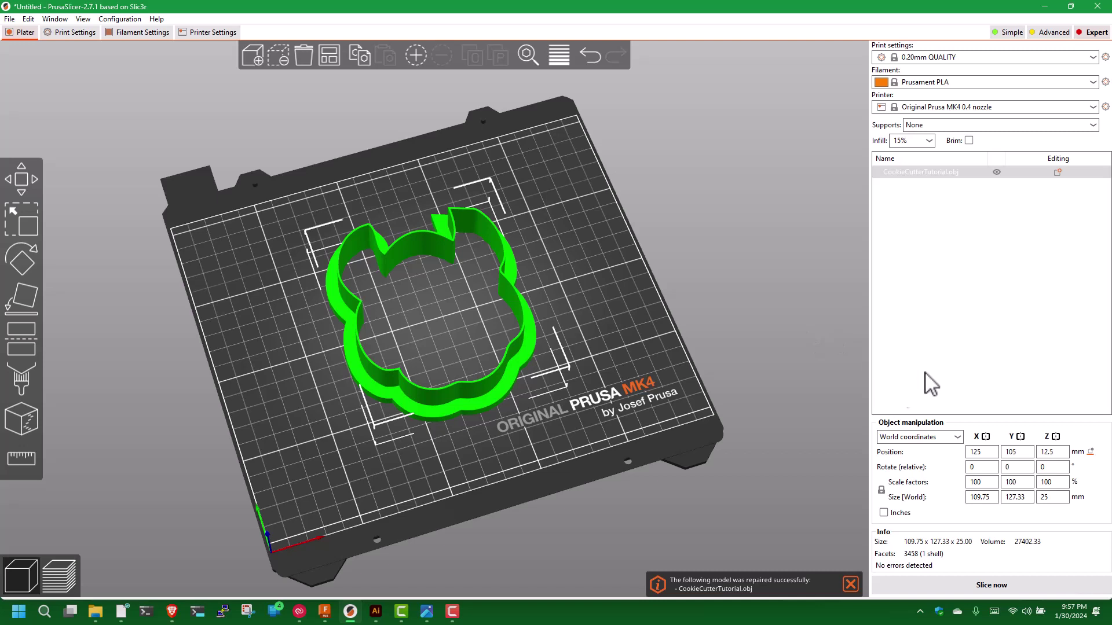
right_click(936, 170)
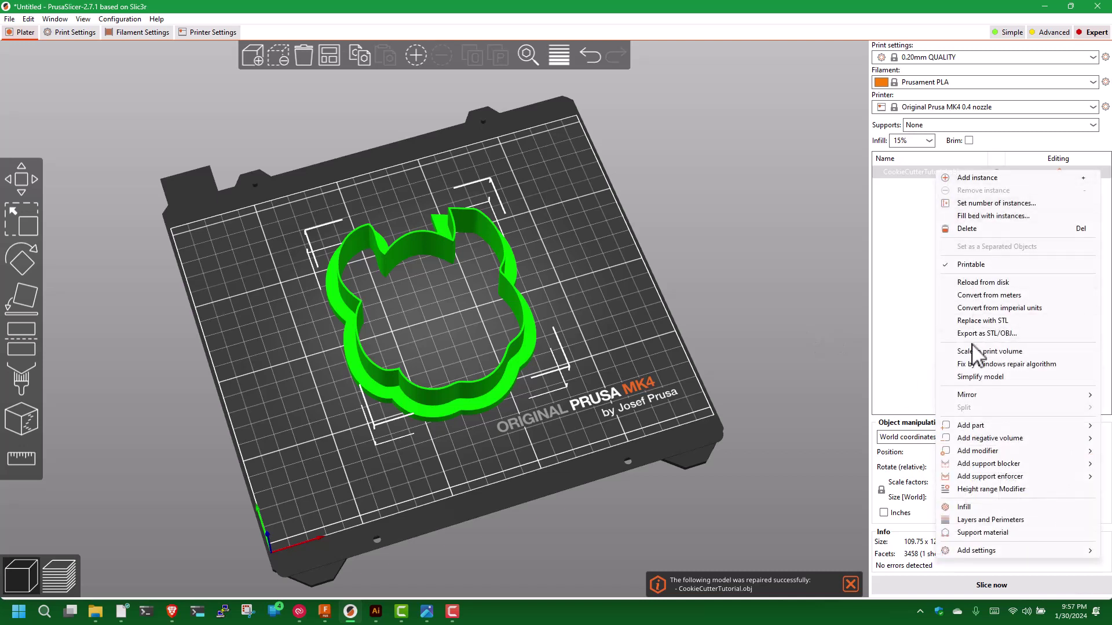
left_click(977, 377)
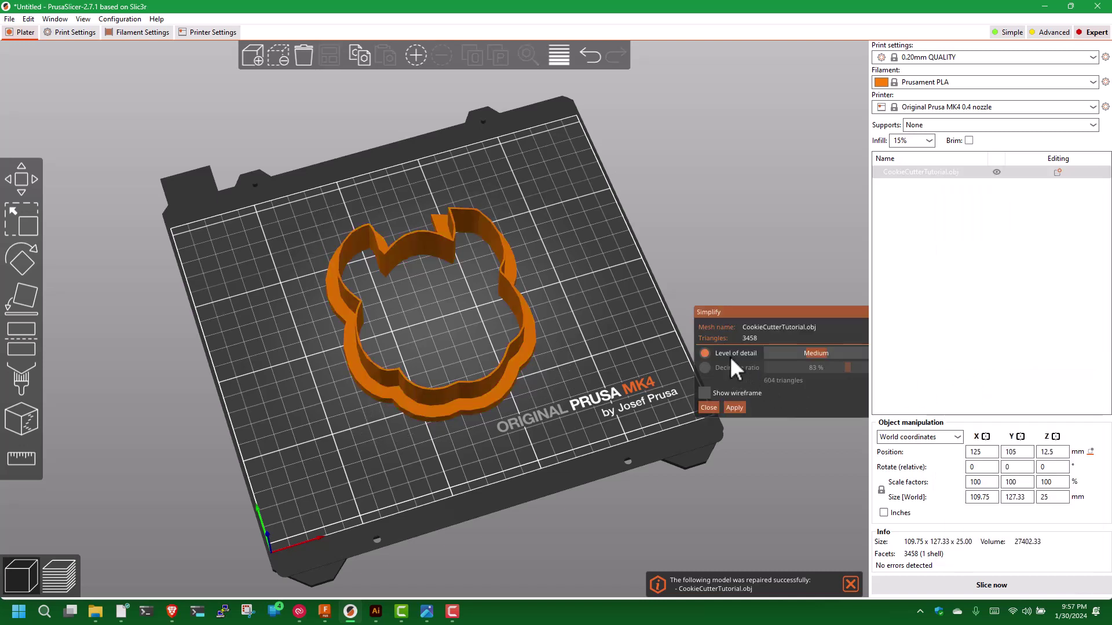
left_click_drag(776, 312, 654, 235)
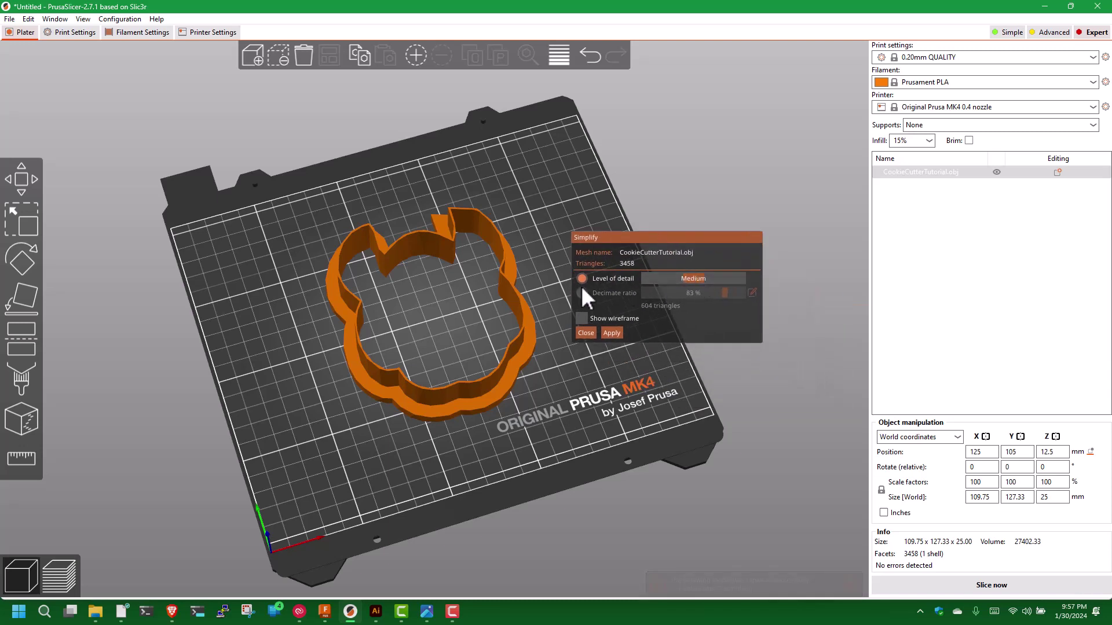
left_click(611, 333)
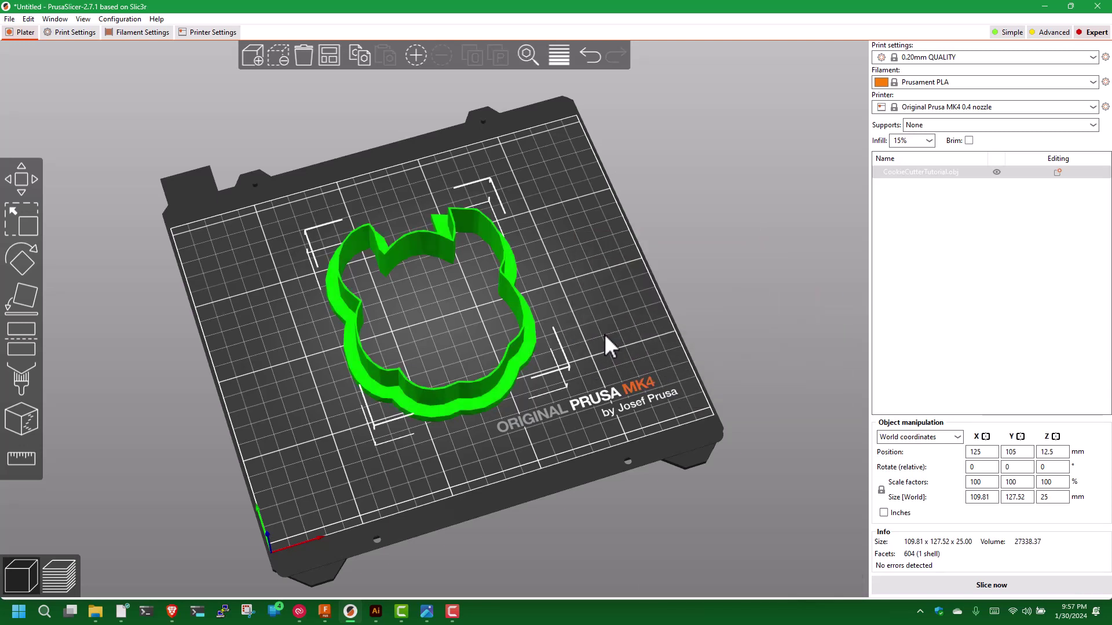
- Reselect 0.20mm QUALITY in the print settings presets
left_click(970, 57)
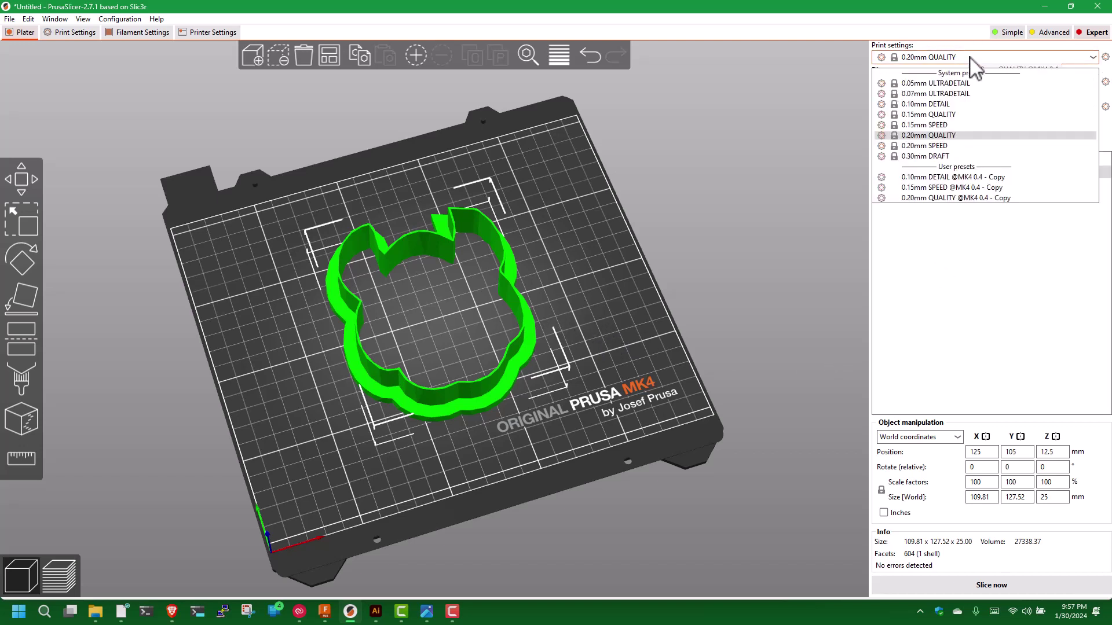
left_click(953, 137)
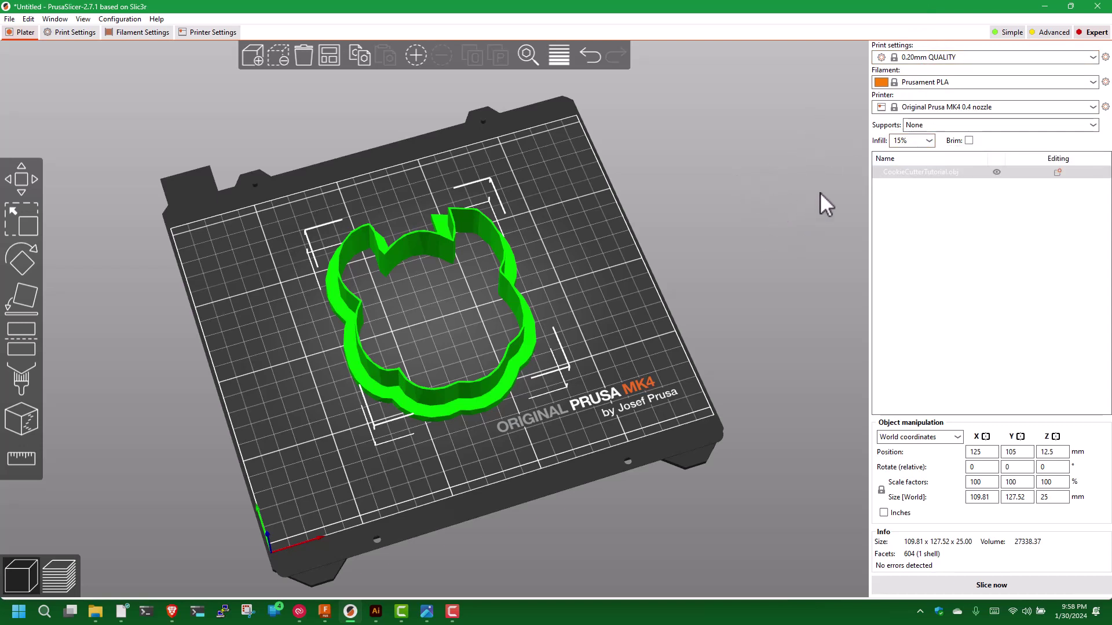
- Slice the cutter (2h1m, 22.87 g) and save CookieCutterTutorial_0.4n_0.2mm_PLA_MK4_2h1m.bgcode to the Desktop
left_click(960, 586)
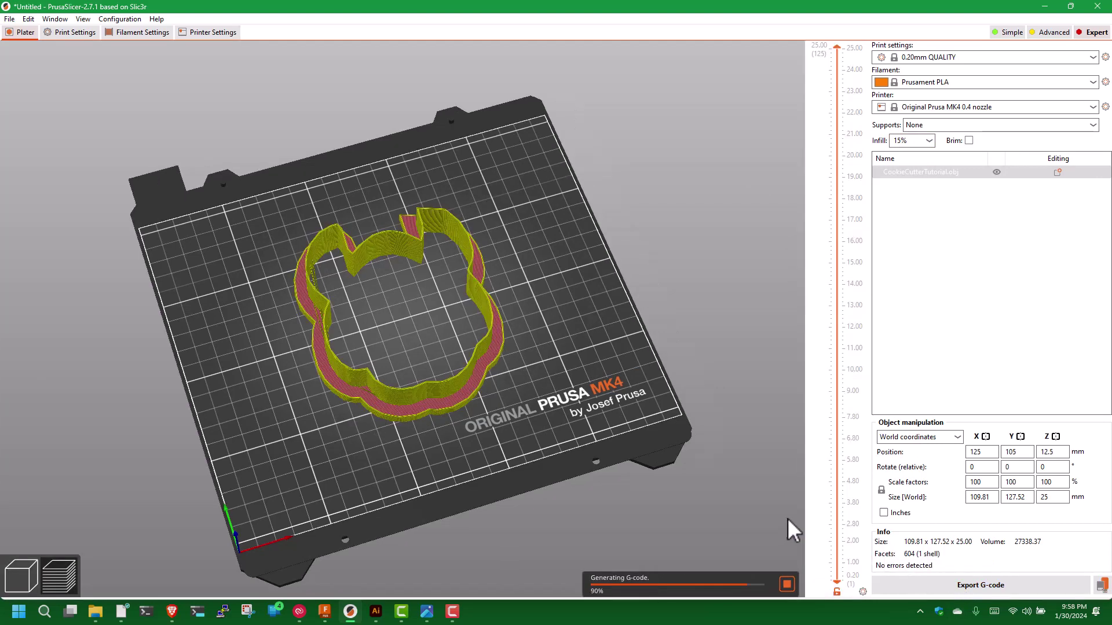
left_click(939, 586)
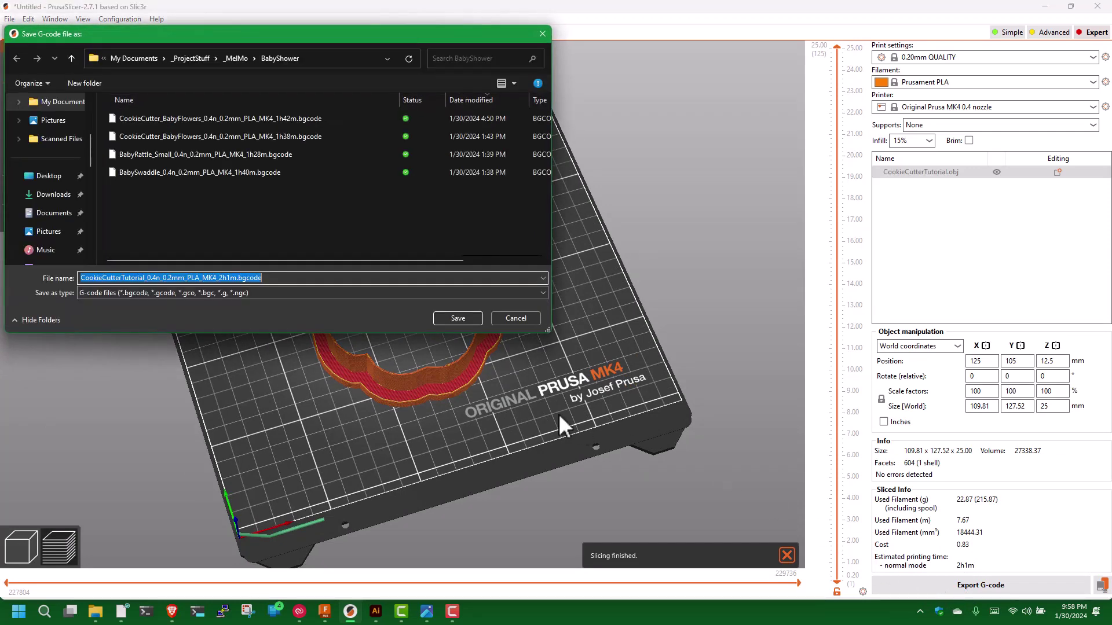
left_click(51, 180)
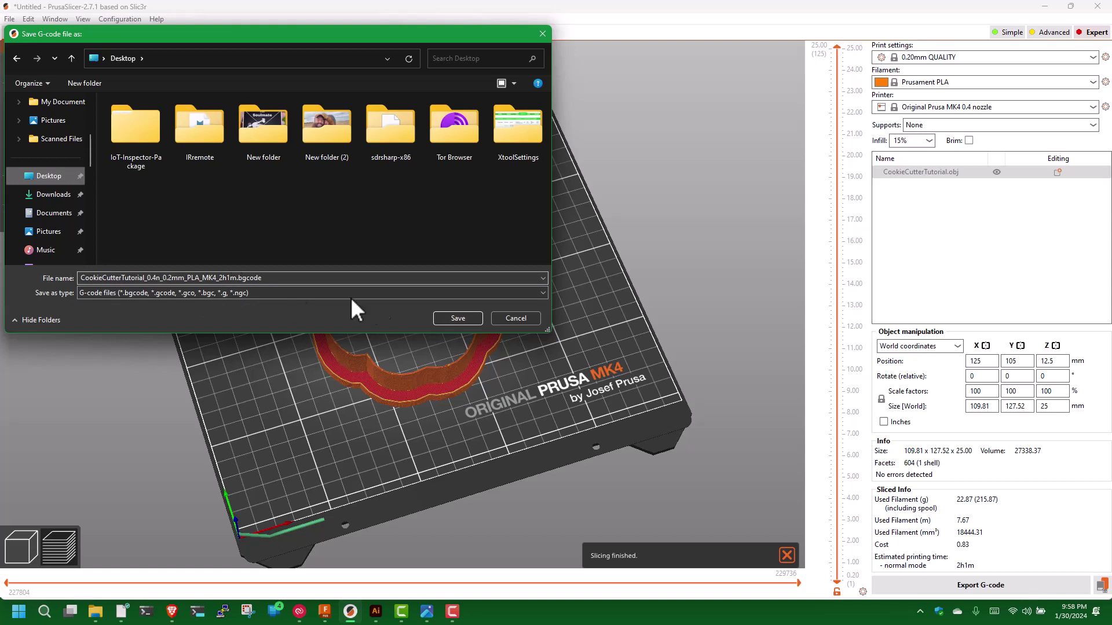
left_click(454, 318)
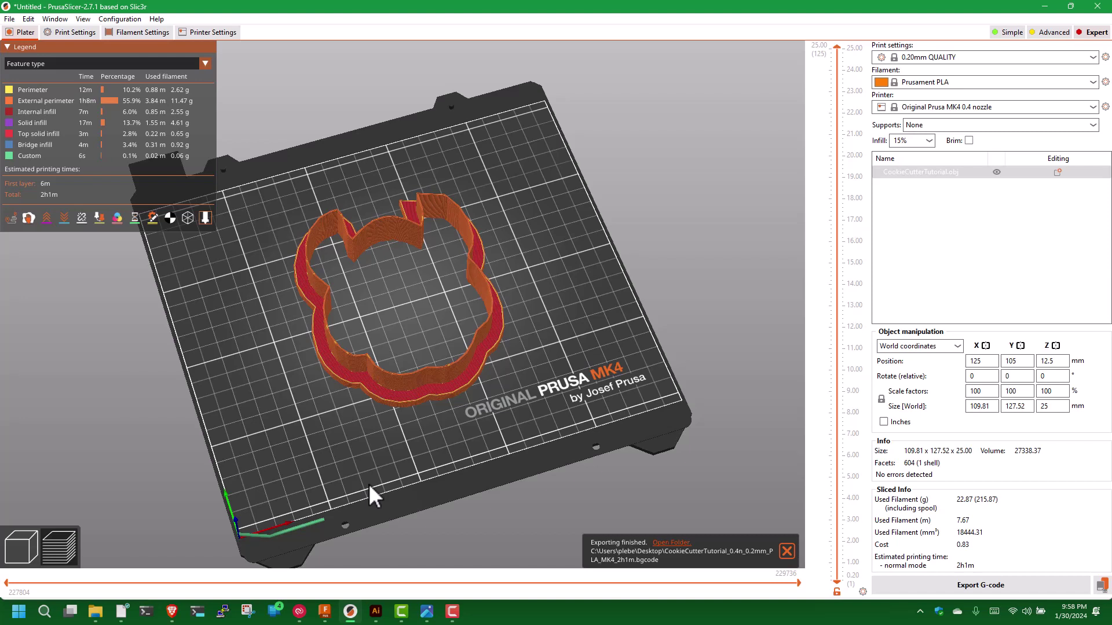
mouse_move(176, 618)
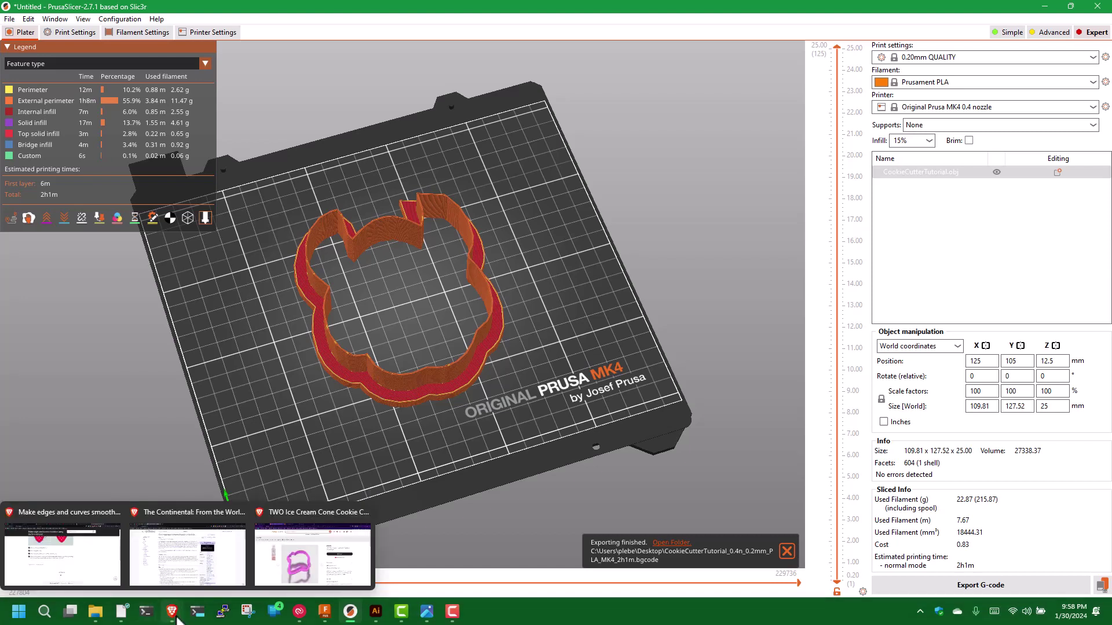
- Browse the ice cream cone cutter listing's photos: blue and pink cutters, decorated cookies, tape measure
left_click(329, 582)
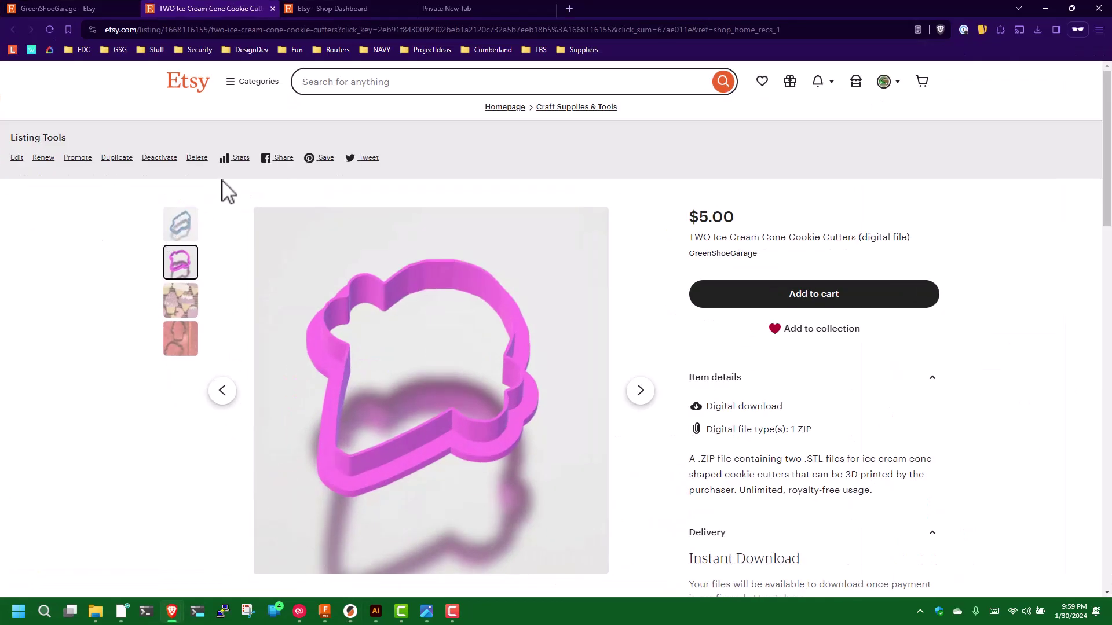
left_click(179, 224)
left_click(176, 269)
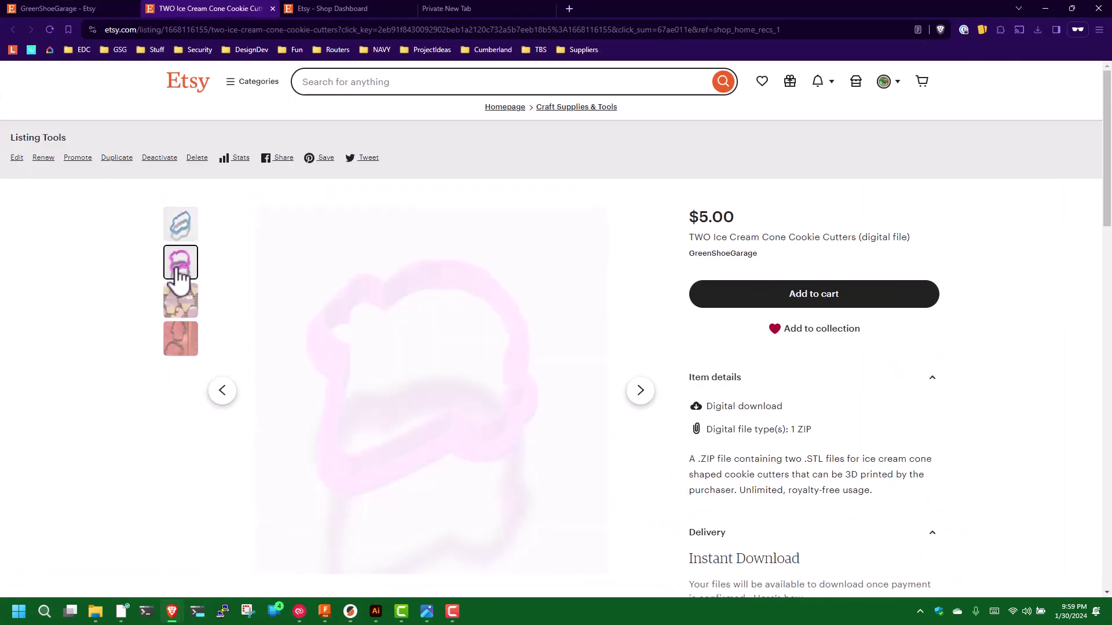
left_click(183, 305)
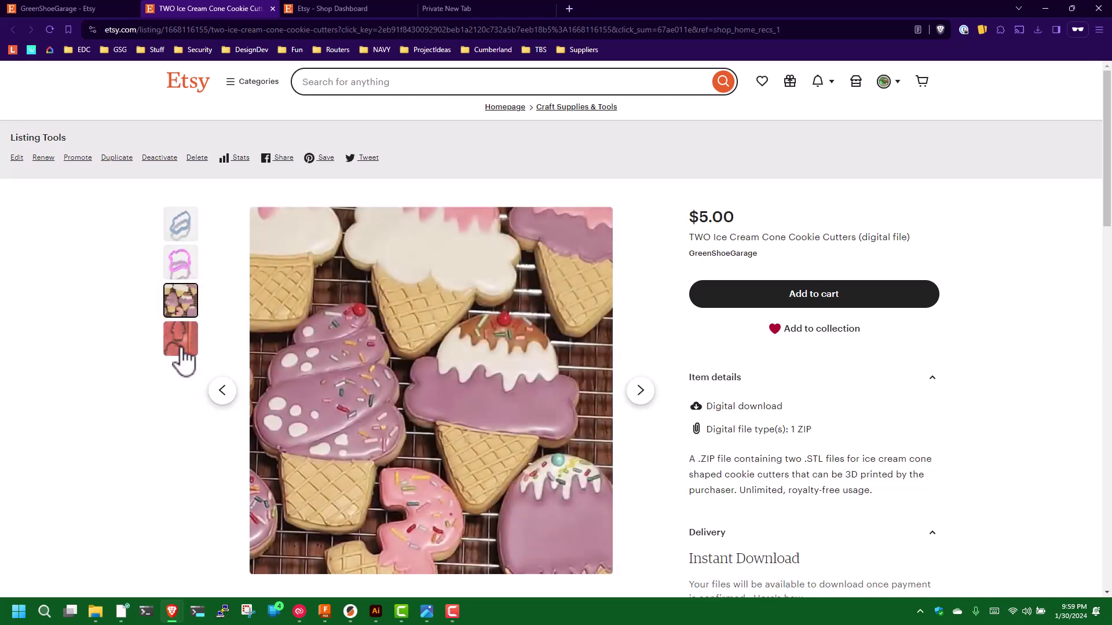
left_click(181, 346)
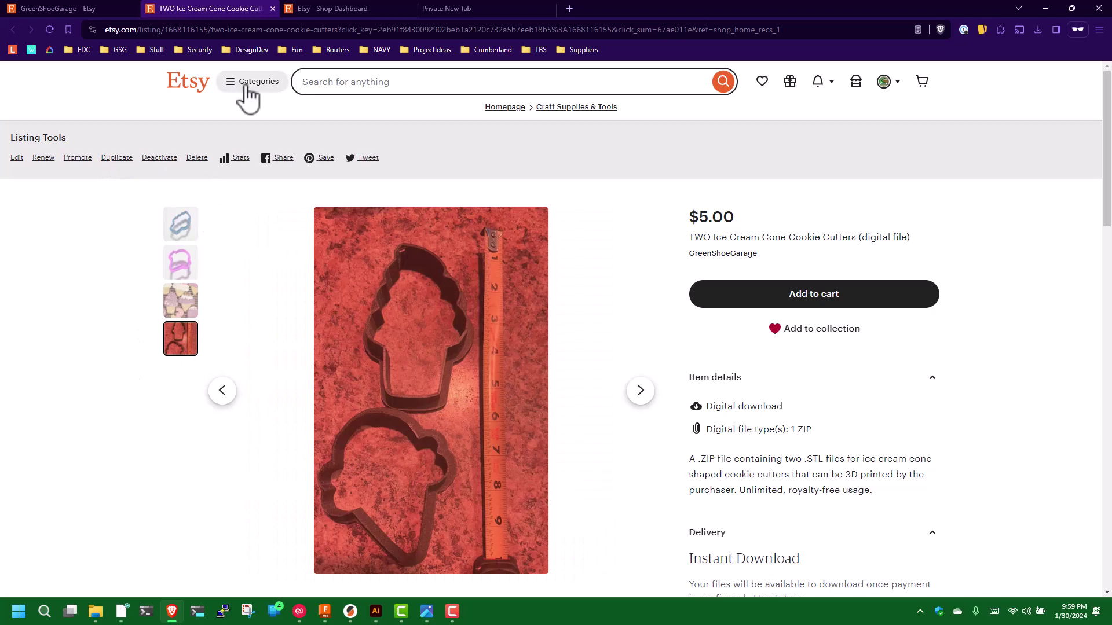
- Open the Viking Gnome Cookie Cutter listing from the shop and view its photos, ending on the purple render
left_click(64, 8)
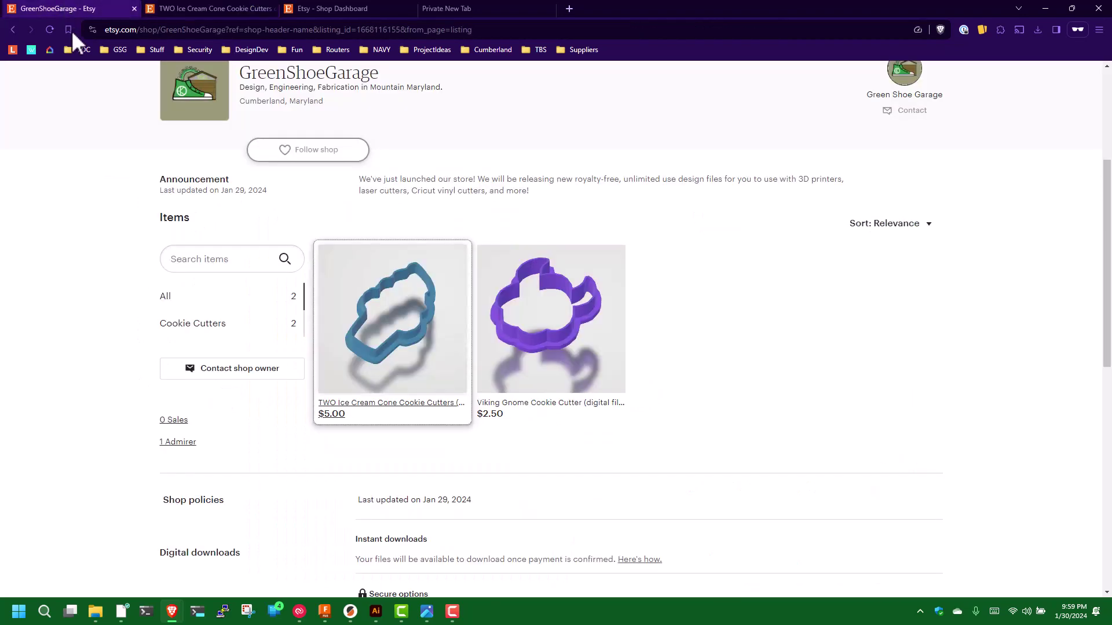
left_click(563, 304)
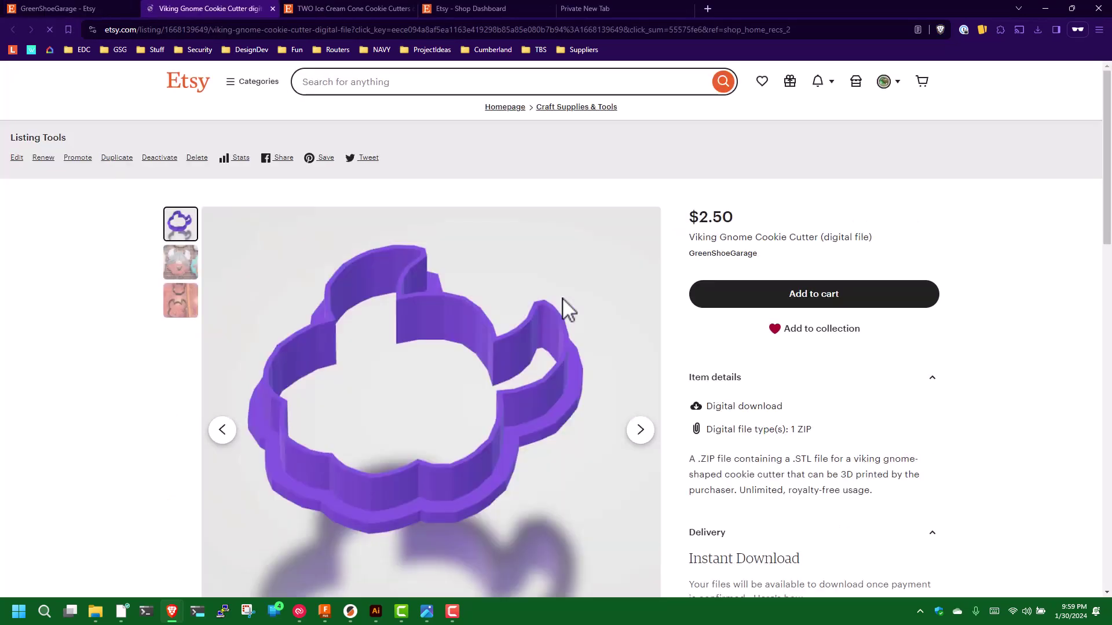
left_click(180, 302)
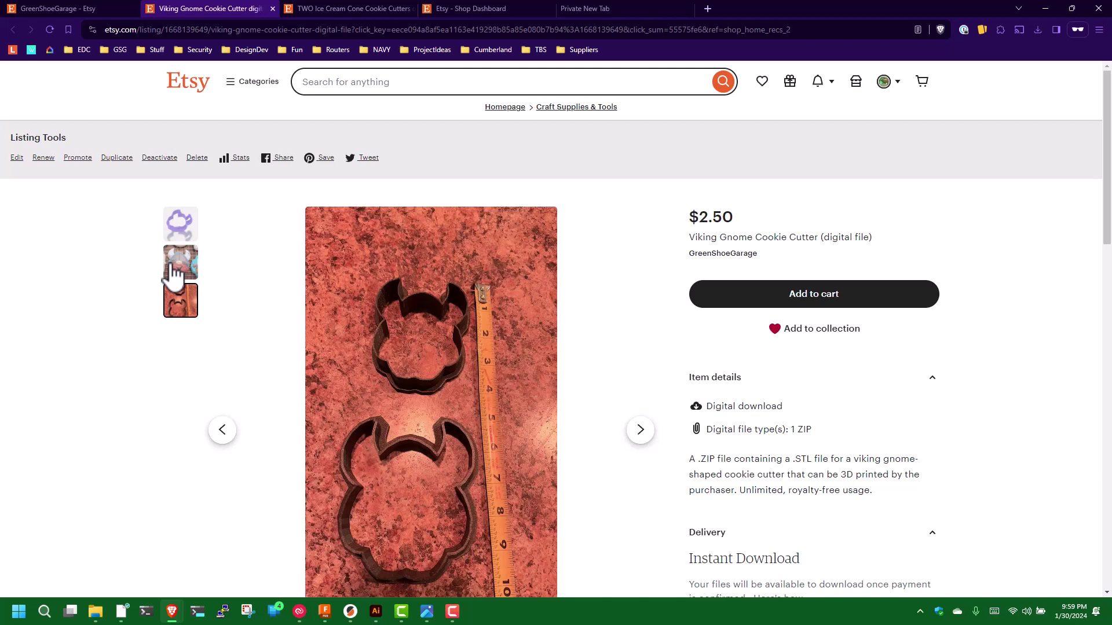
left_click(172, 267)
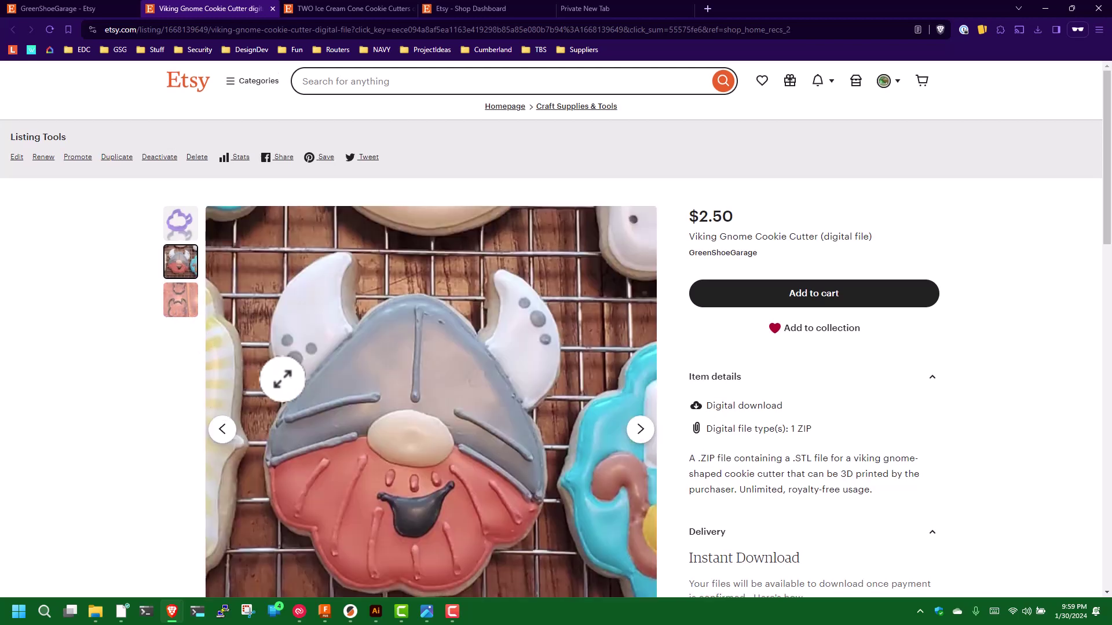
scroll(281, 379, "down", 2)
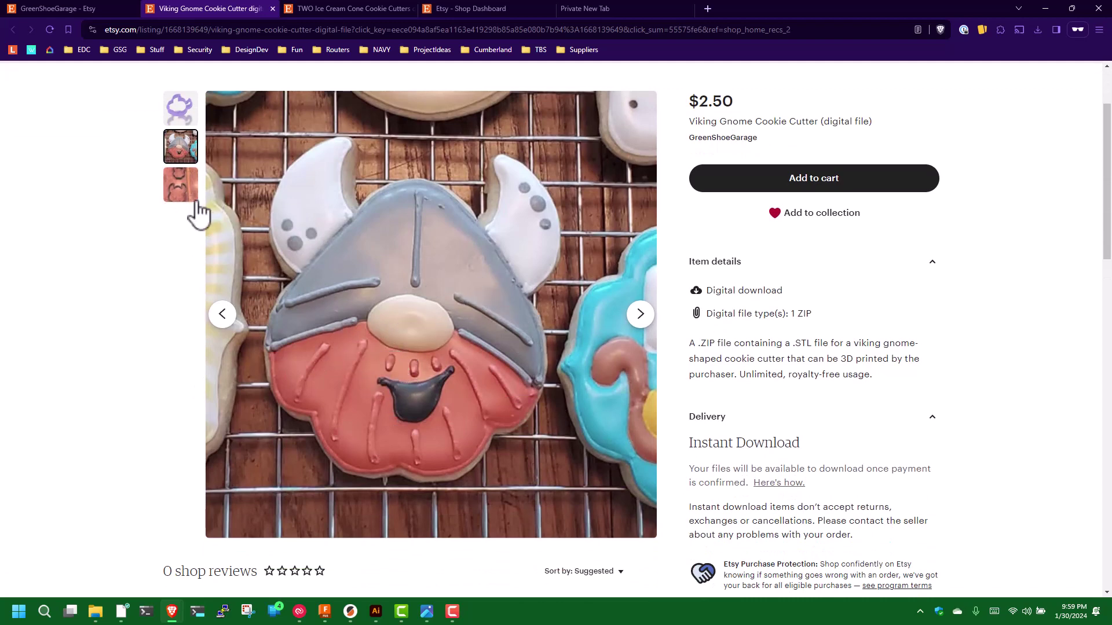
left_click(180, 186)
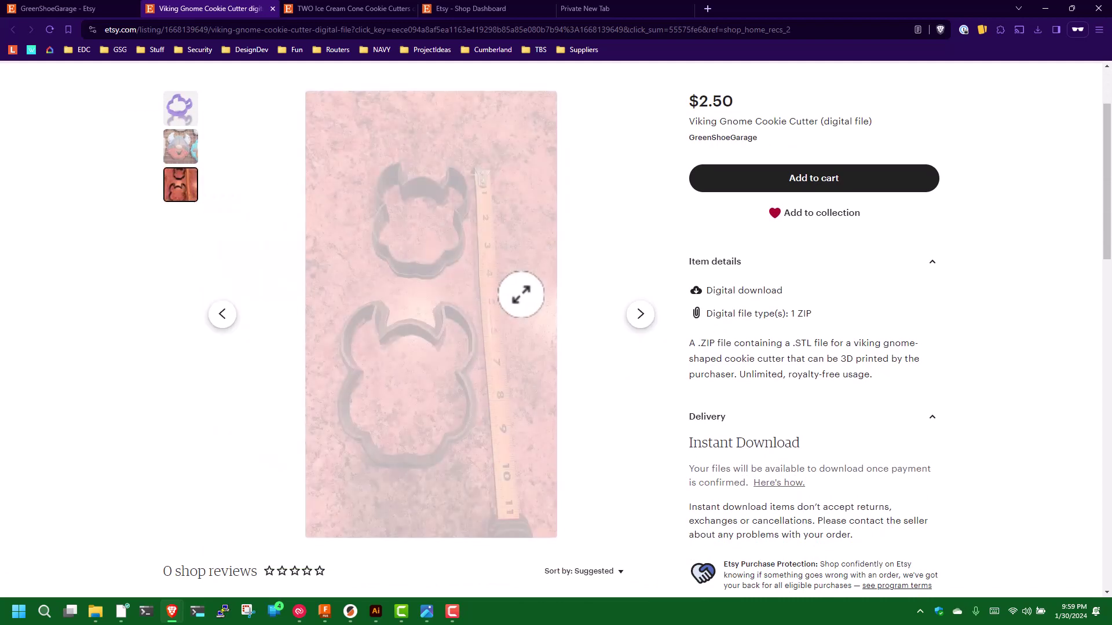
left_click(175, 155)
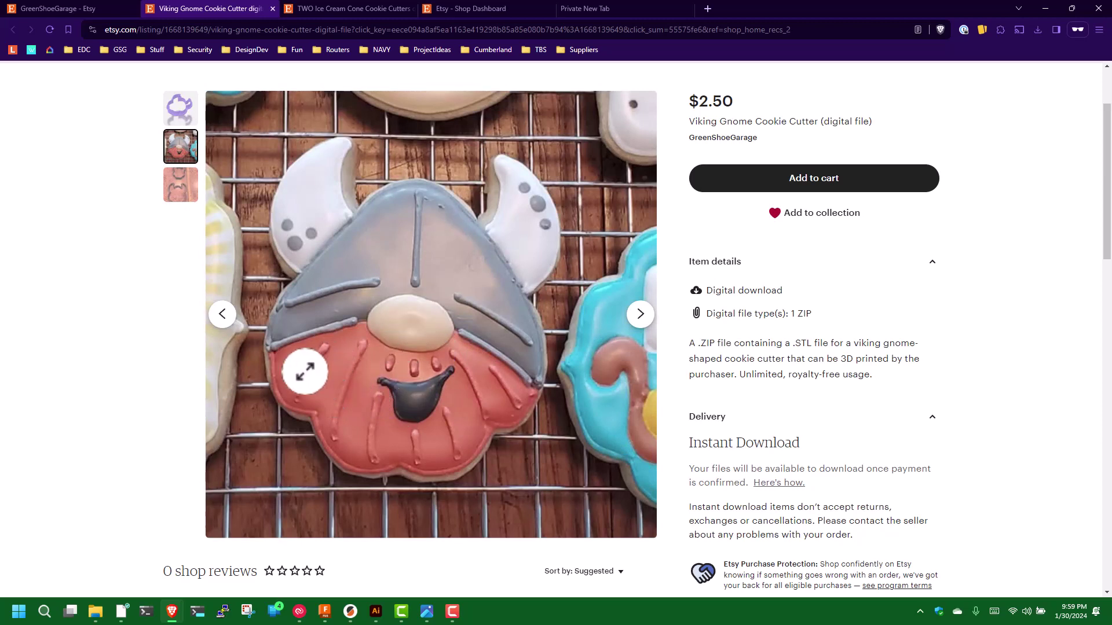
left_click(174, 113)
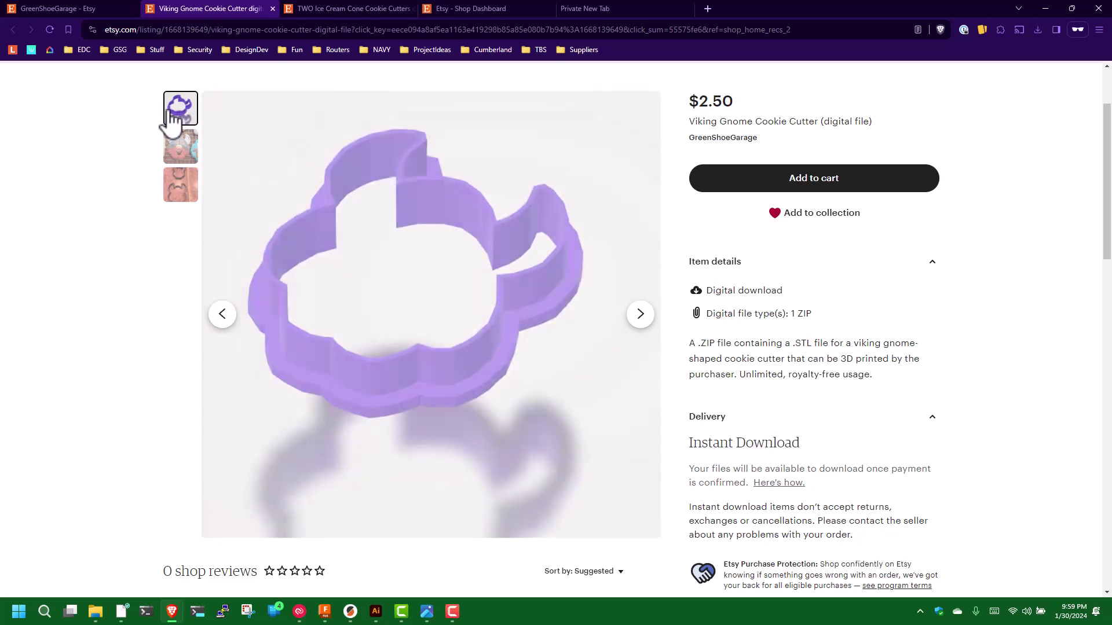